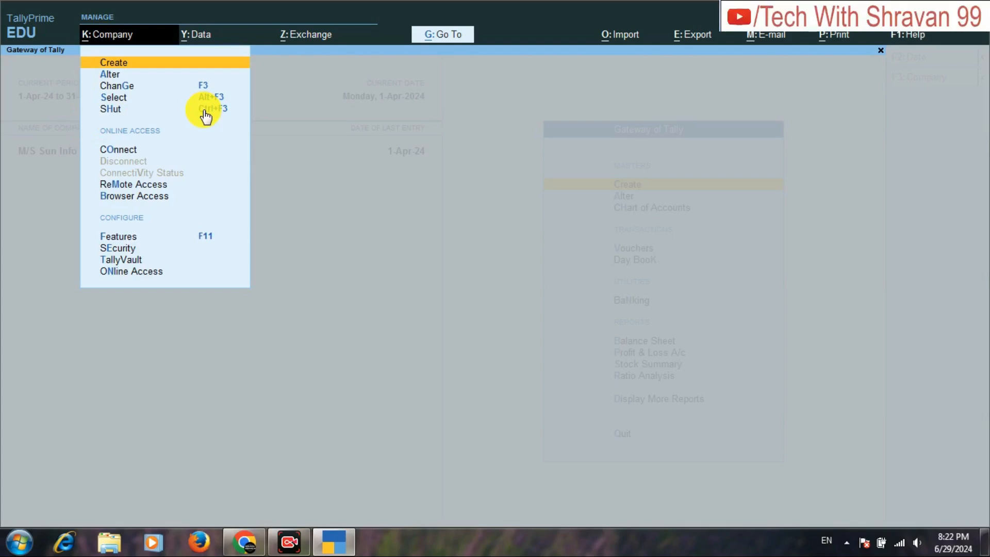
Shut the company M/S Sun Info Solution Pvt. Ltd. and open the form for creating a new company.
left_click(204, 110)
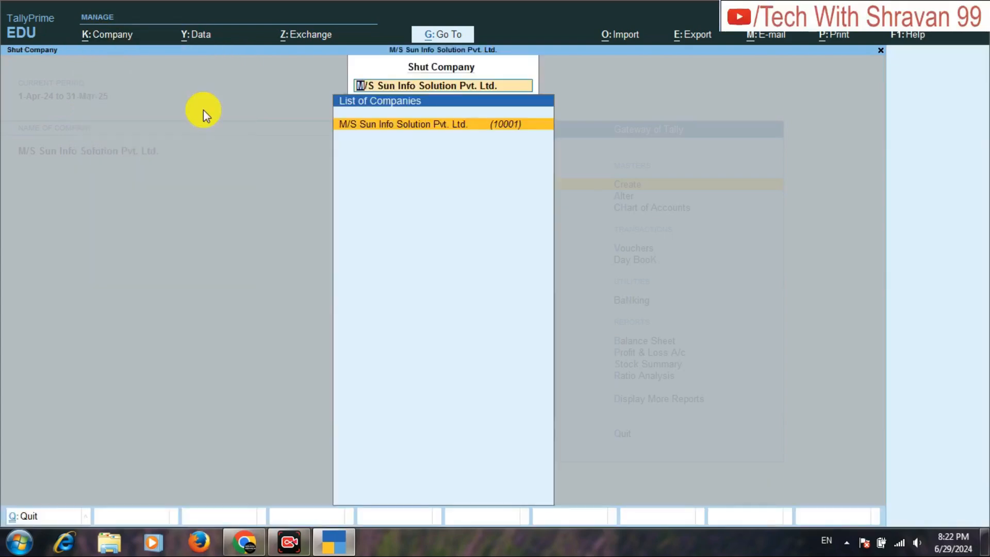
key("Return")
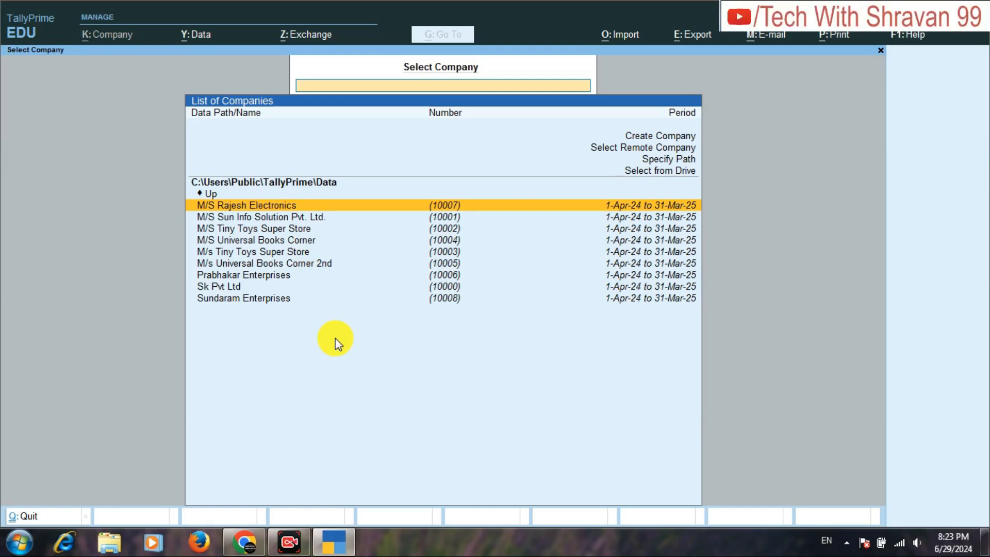
key("Up")
key("Up")
key("Up")
key("Up")
key("Up")
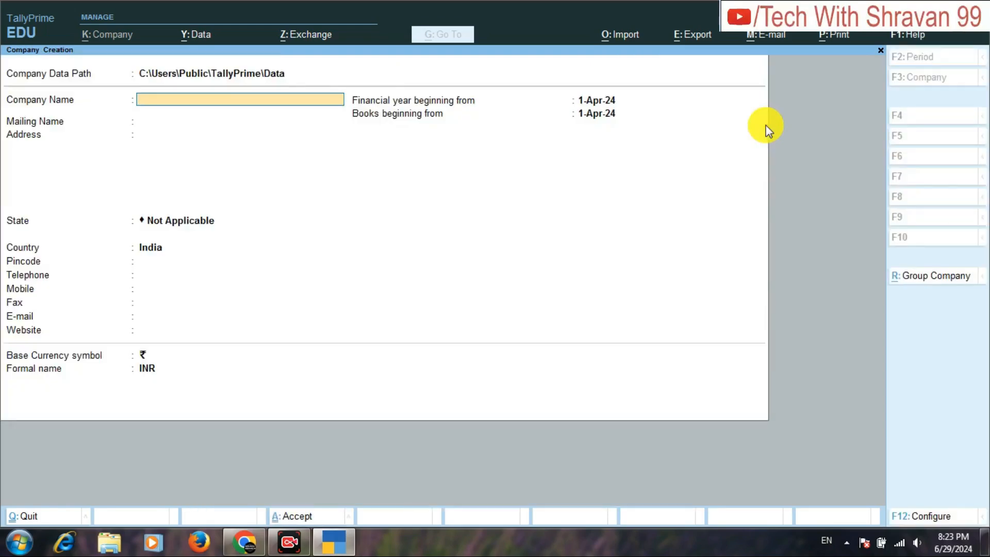
Name the new company M/S CHAHBRA ENTERPRISES and keep the same text as its mailing name.
type("M/S CHAHBRA ENTRE")
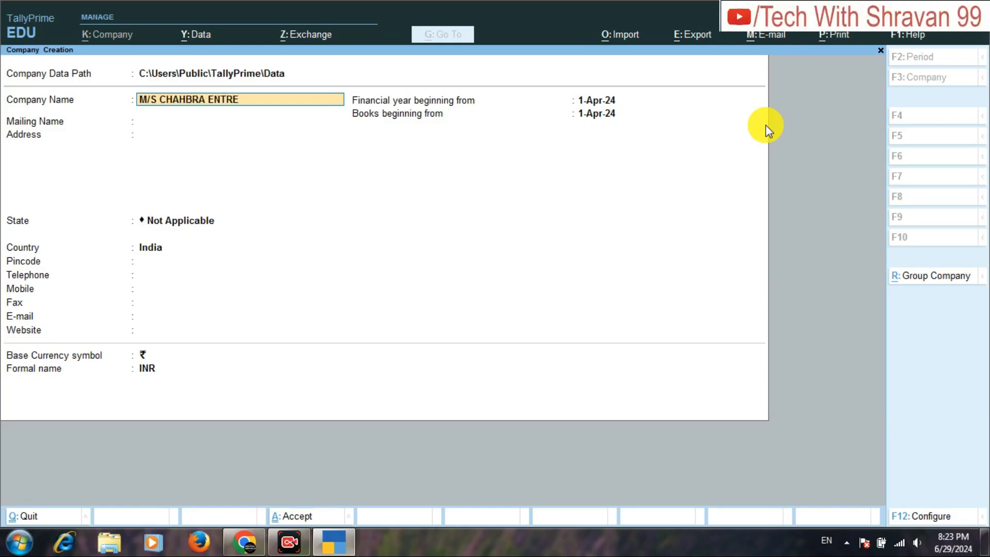
key("BackSpace")
key("BackSpace")
type("ERPRISES")
key("Return")
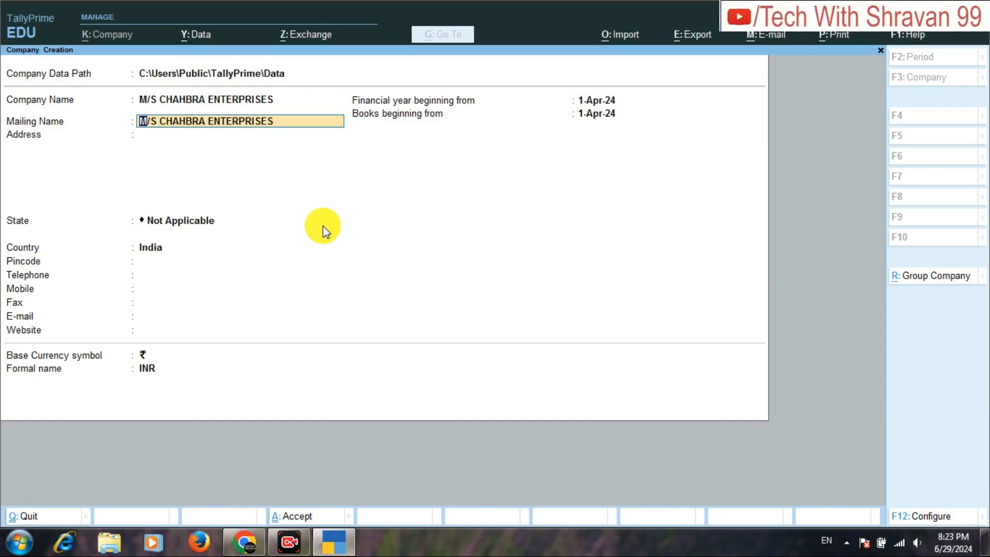
key("Return")
Enter the company's city in the address and set its state to Uttar Pradesh.
type("GONDA")
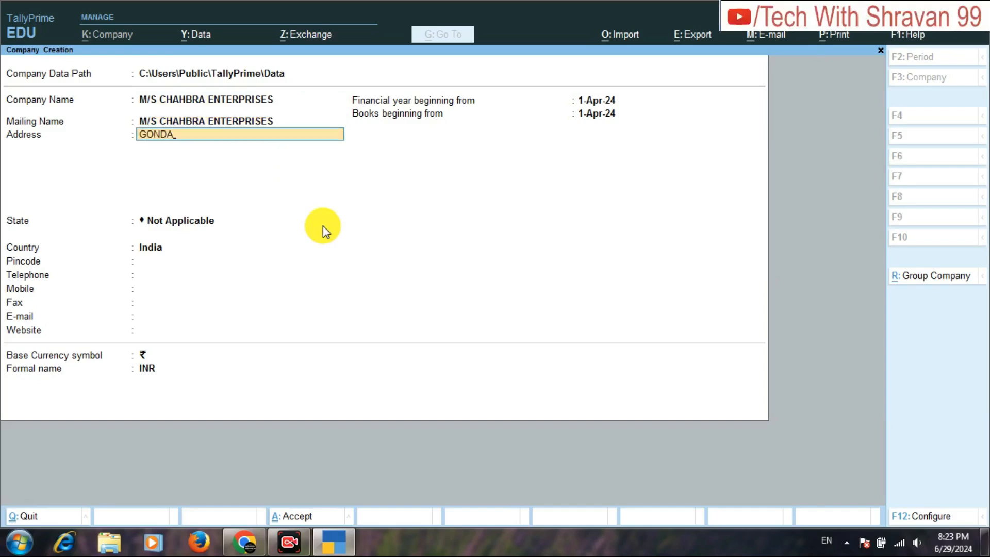
key("Return")
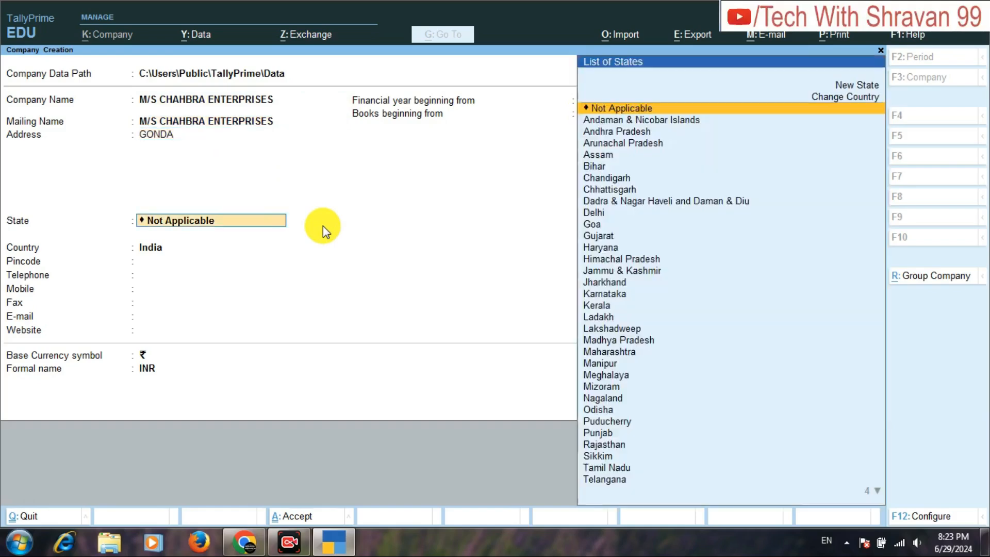
type("UT")
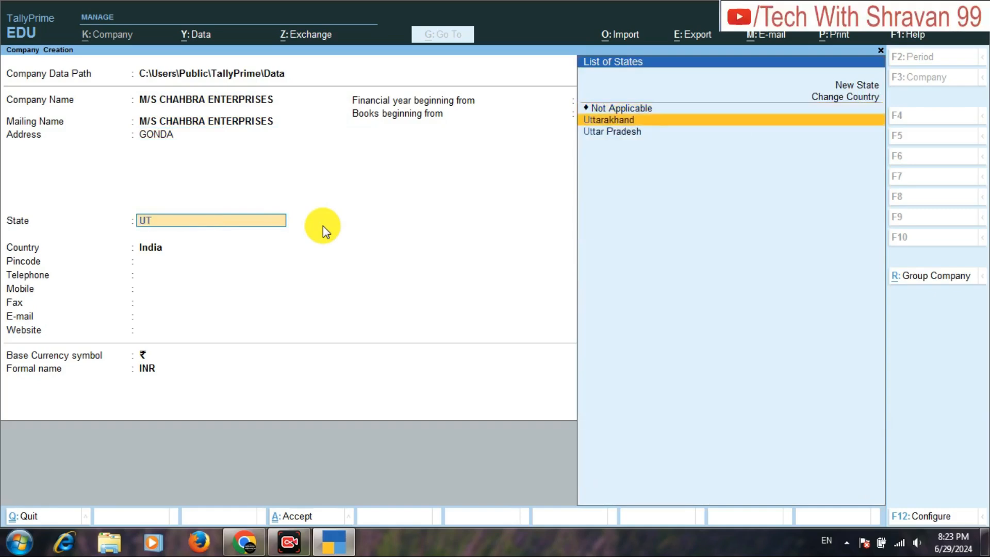
key("Down")
key("Return")
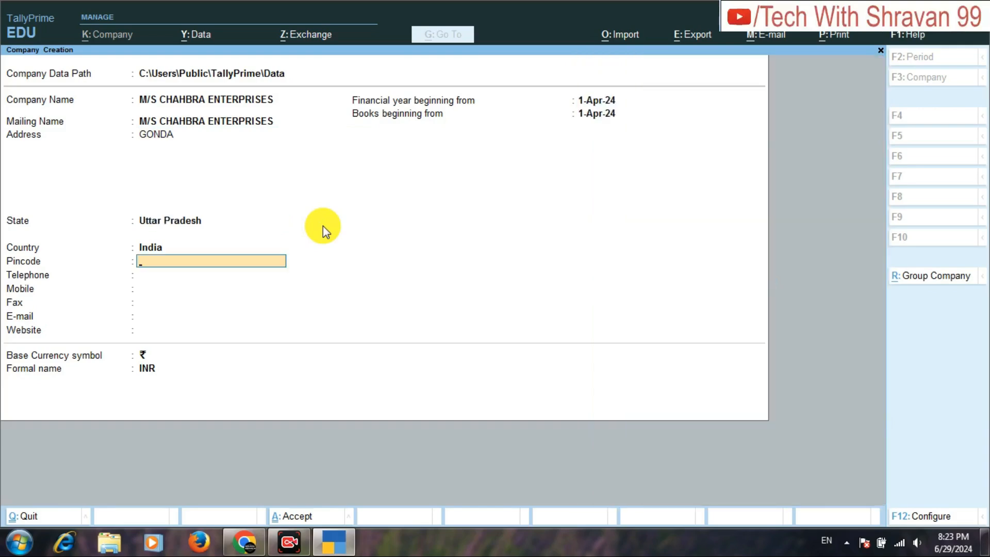
Fill in the company's six-digit pincode.
type("2716002")
key("BackSpace")
key("BackSpace")
type("2")
key("Return")
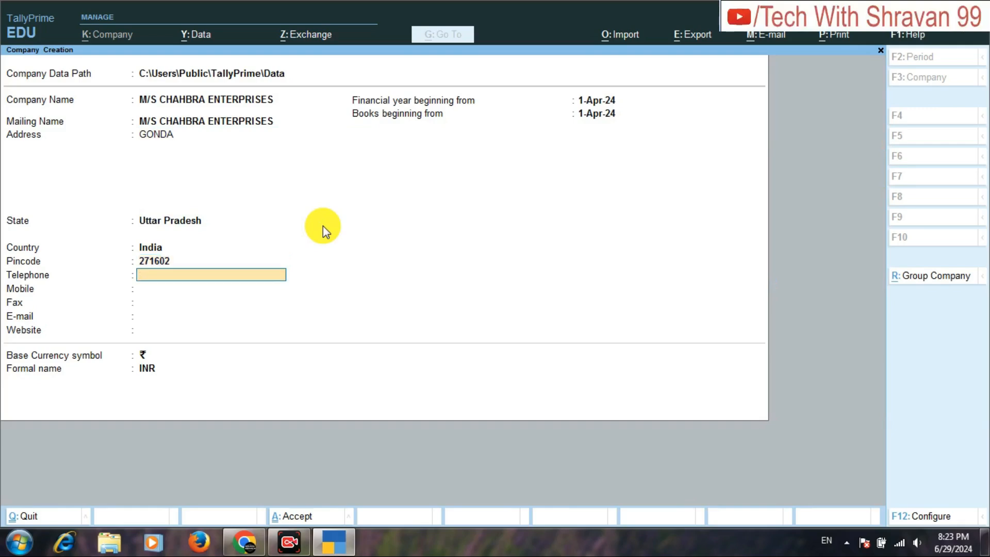
Enter the company's mobile number, leaving the telephone and fax blank.
key("Return")
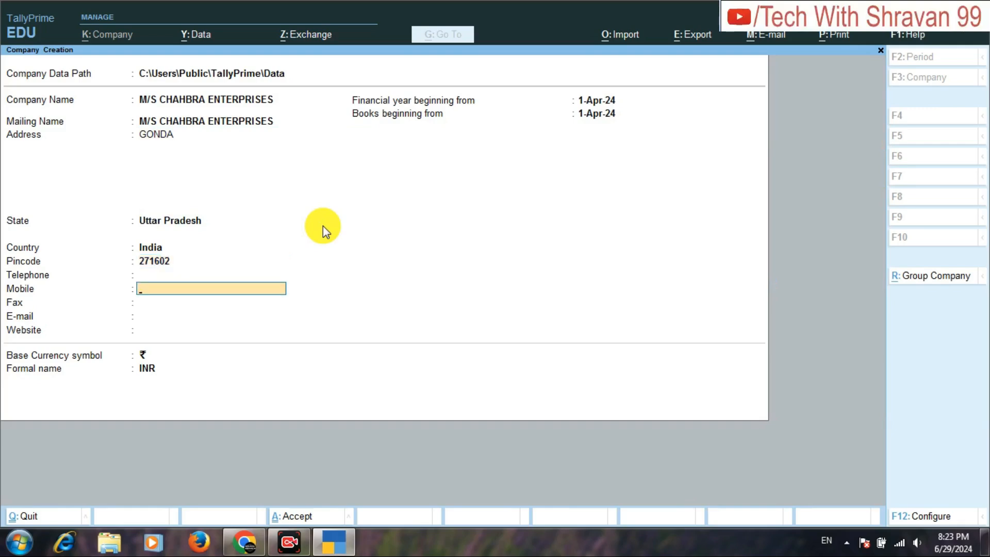
key("Return")
key("Return")
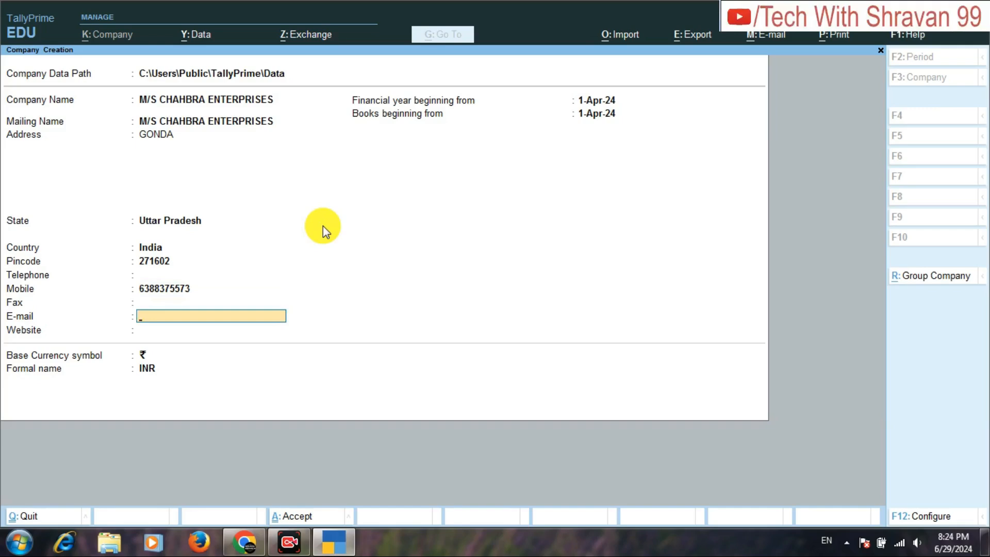
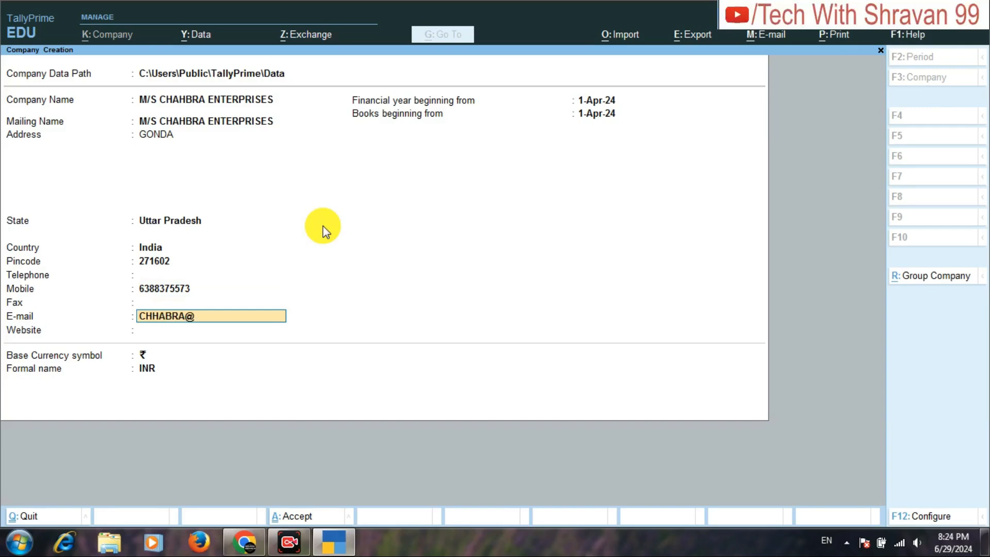
Fill in the company's e-mail address.
key("Return")
type("WW")
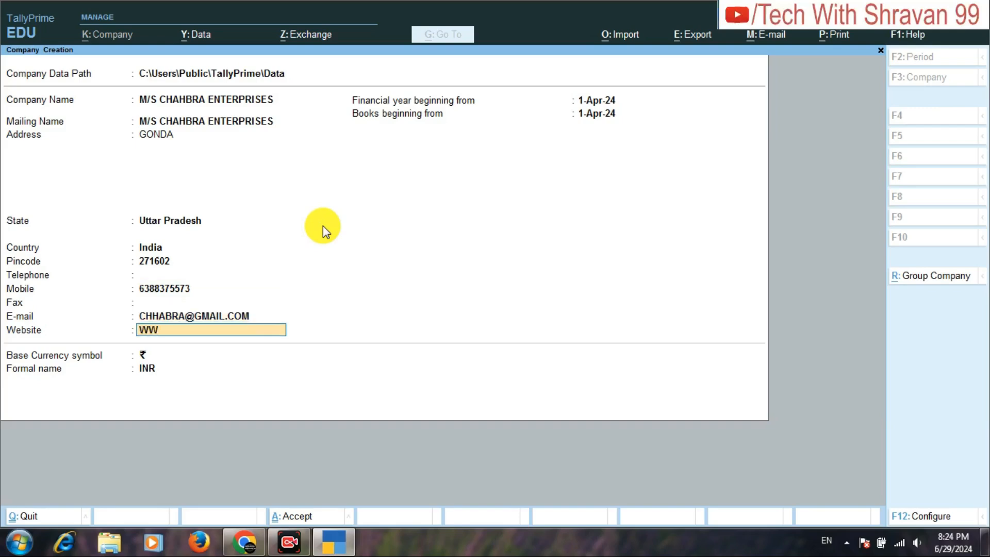
type("W.CHHA")
key("BackSpace")
type("HABRA")
key("BackSpace")
key("BackSpace")
type("RA.COM")
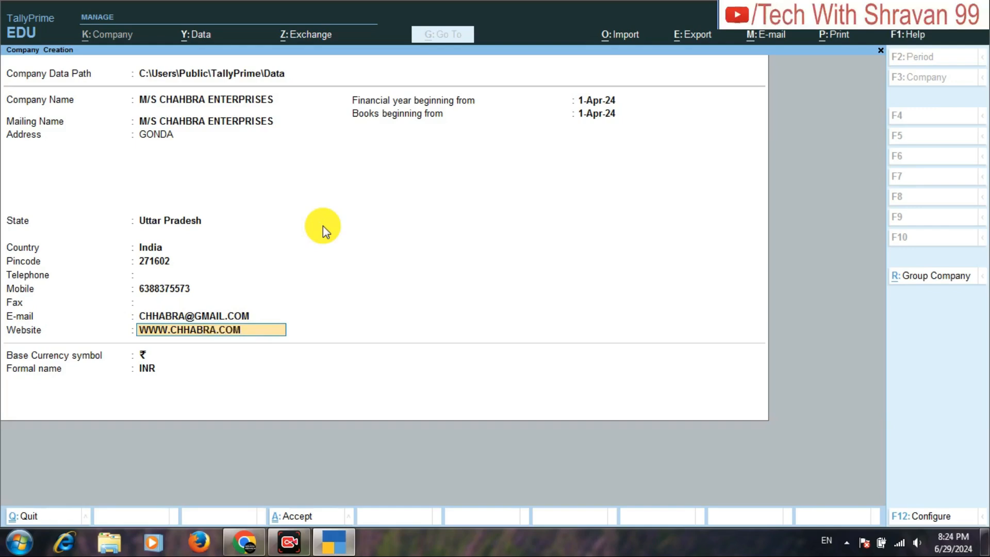
key("Return")
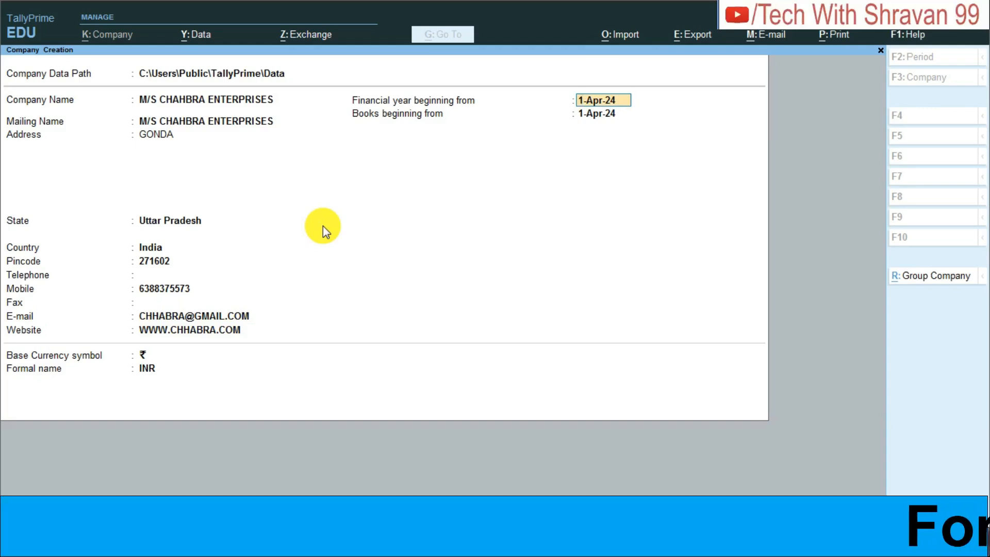
Keep 1-Apr-24 as the financial year and books start with ₹ (INR) as base currency, and save the company.
key("Return")
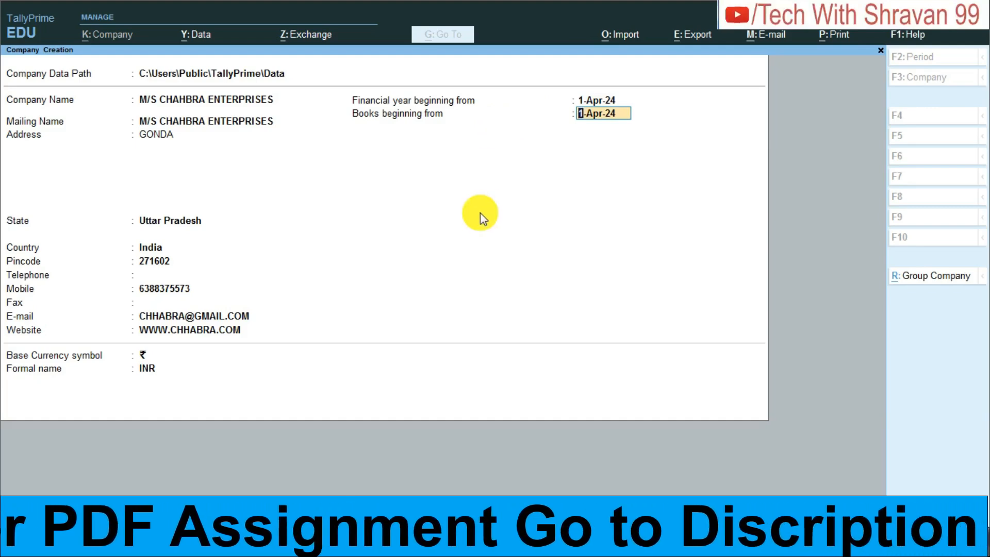
key("Return")
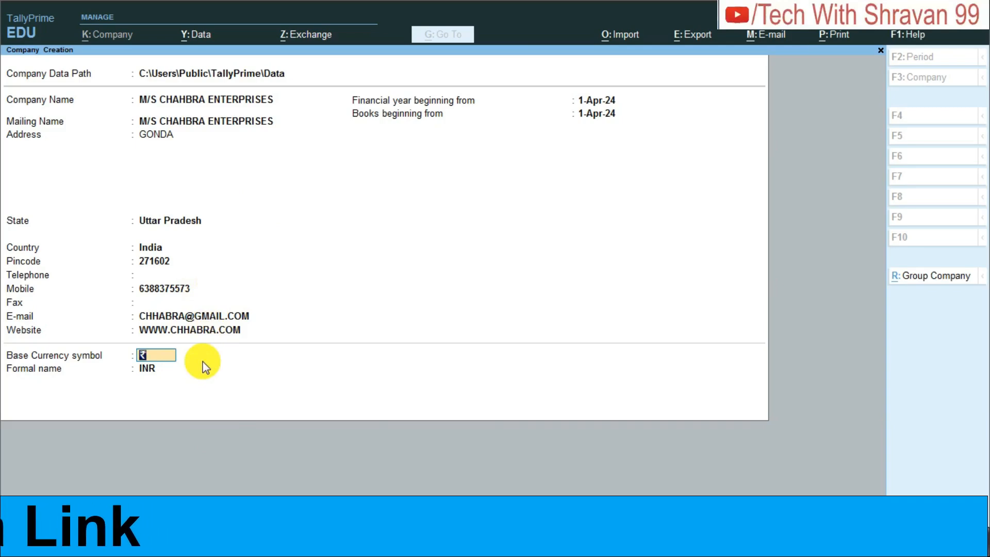
key("Return")
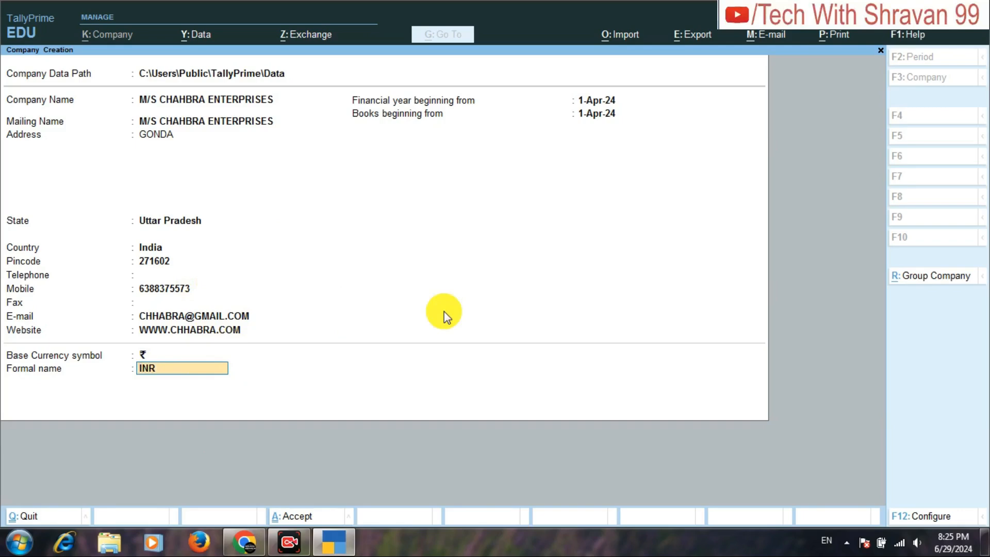
key("ctrl+a")
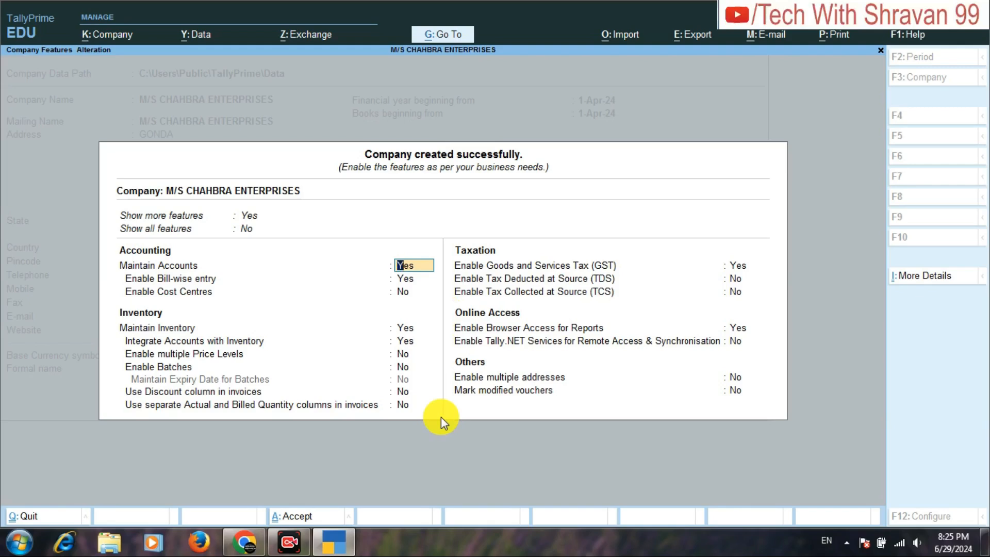
Keep accounts, bill-wise entry and integrated inventory enabled, with cost centres, price levels, batches, discount and separate quantity columns set to No.
key("Return")
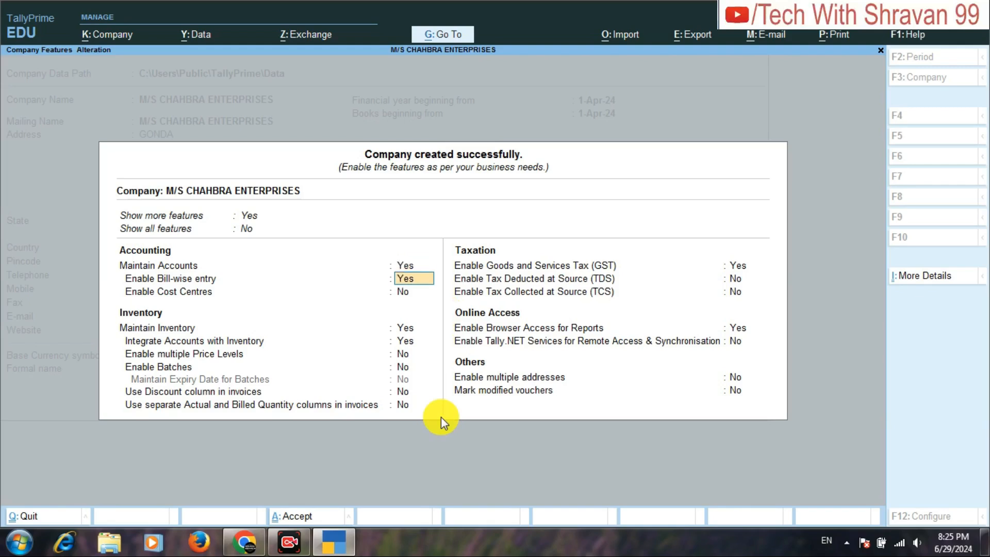
key("Return")
key("Return")
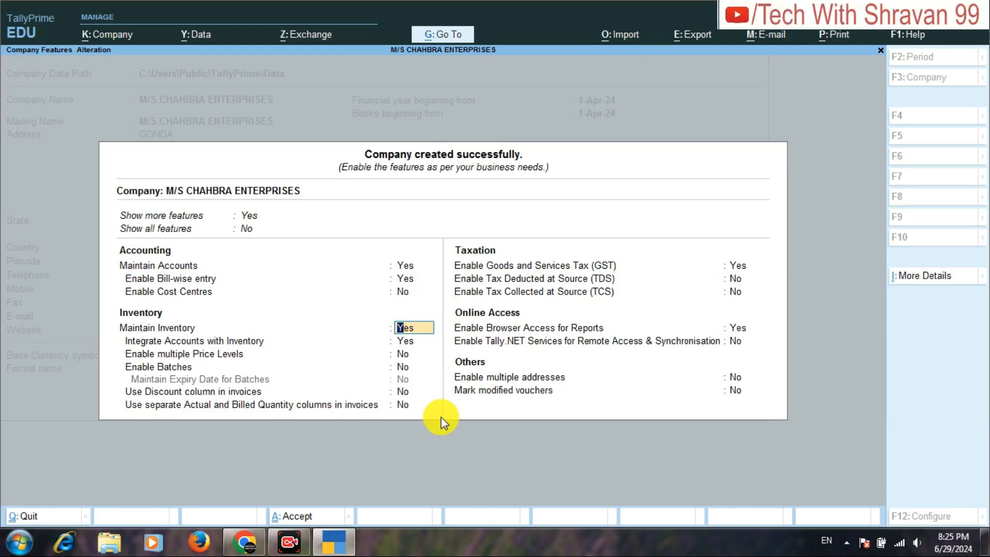
key("Return")
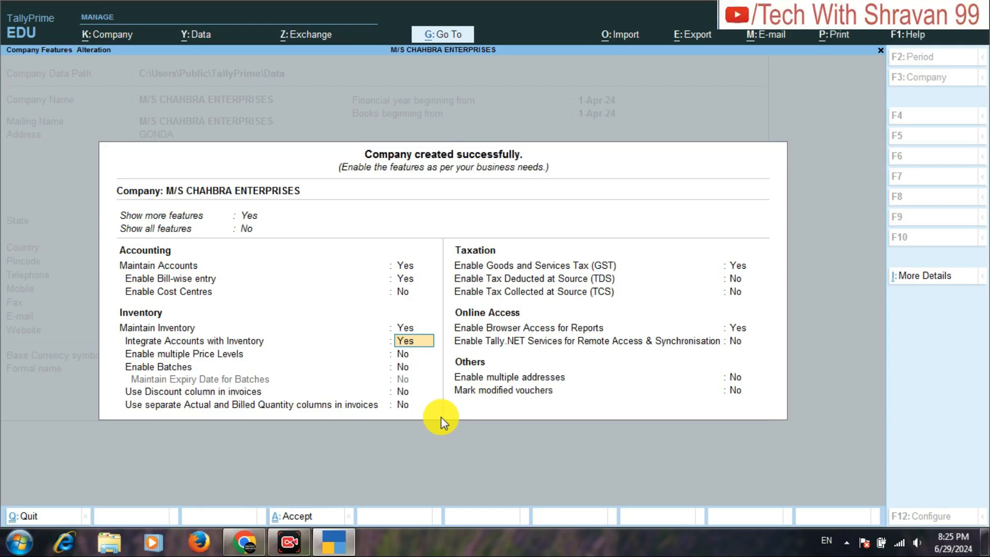
key("Return")
key("Return")
key("Return")
key("Return")
key("Return")
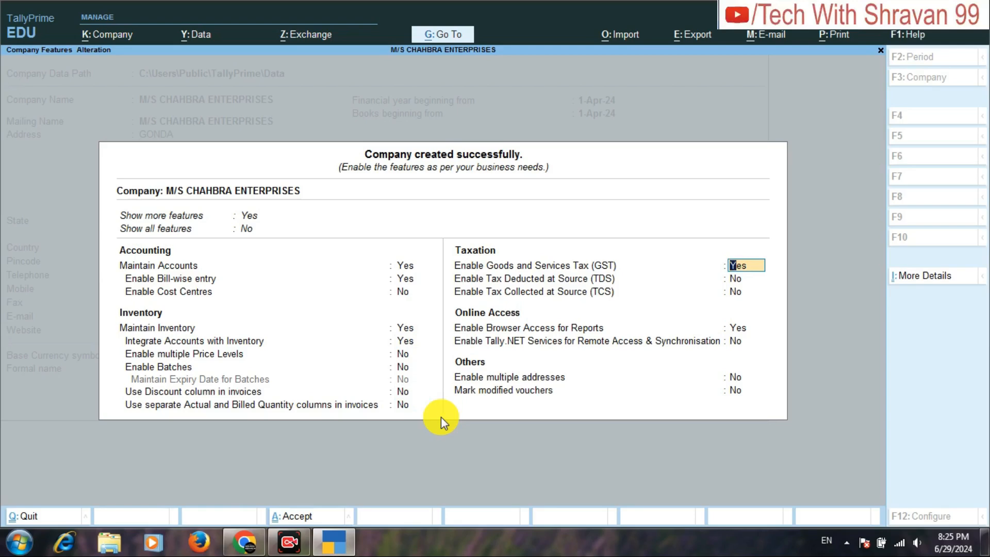
Enable GST with state Uttar Pradesh, Regular registration, Assessee of Other Territory No, applicable from 1-Apr-24.
key("Return")
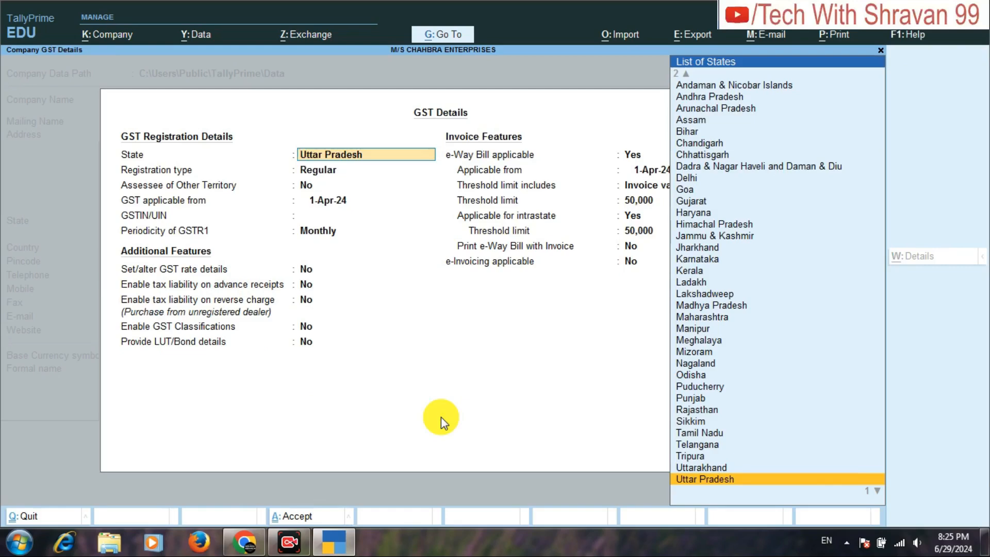
key("Return")
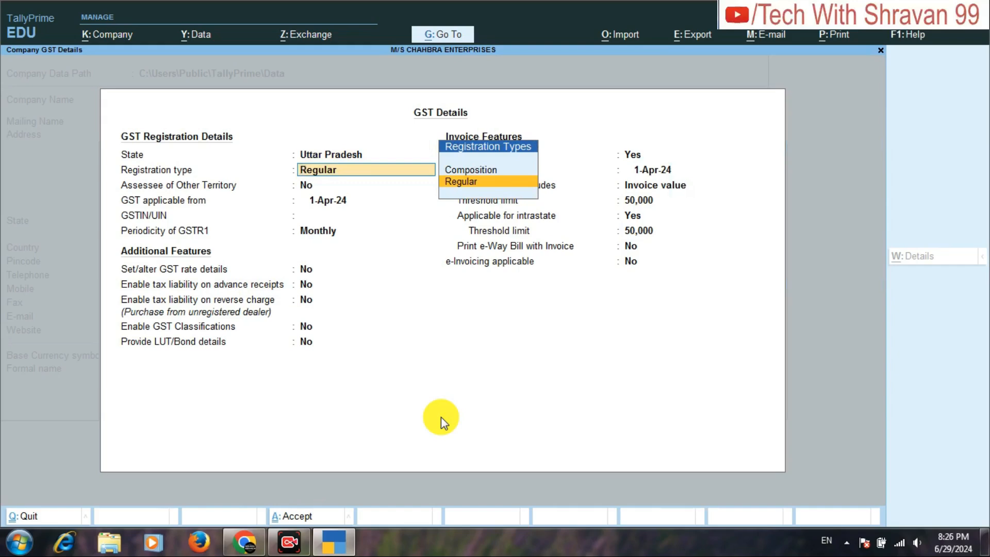
key("Return")
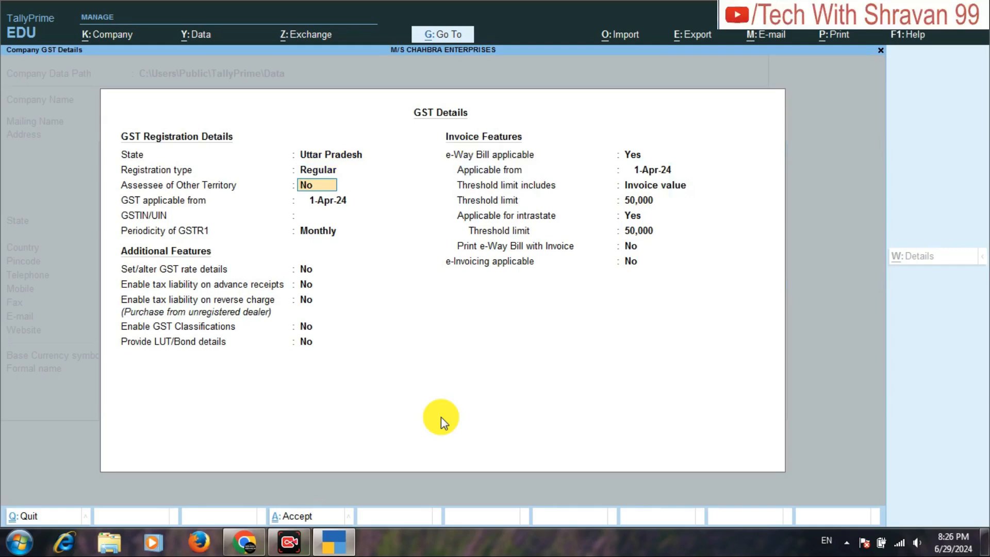
key("Return")
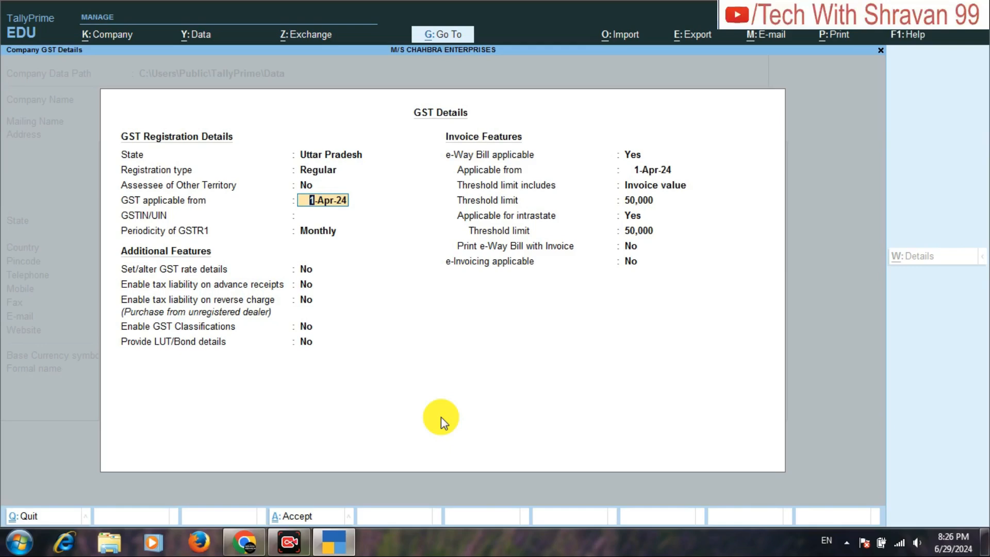
key("Return")
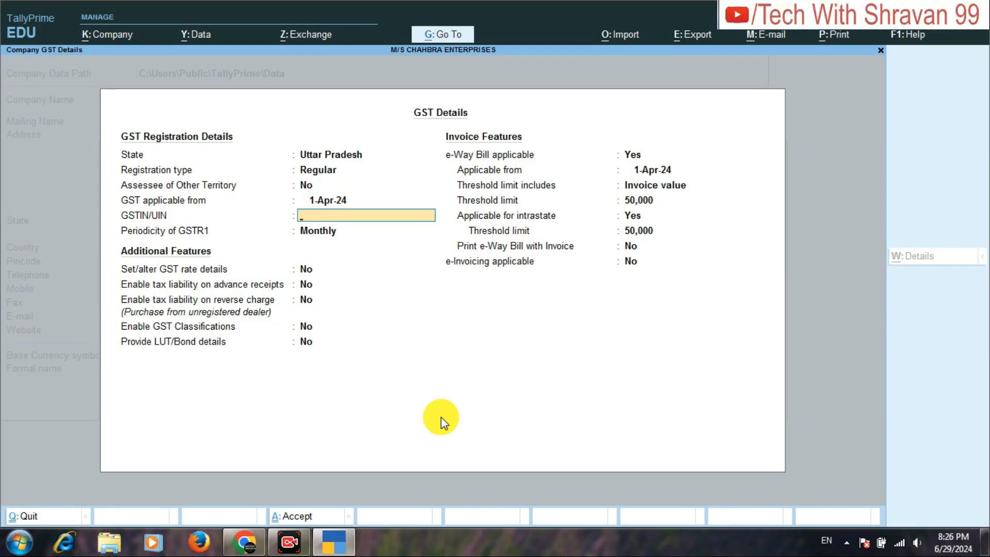
Enter the company's GSTIN/UIN and keep the GSTR1 periodicity Monthly.
type("ASDFC1234A2W2")
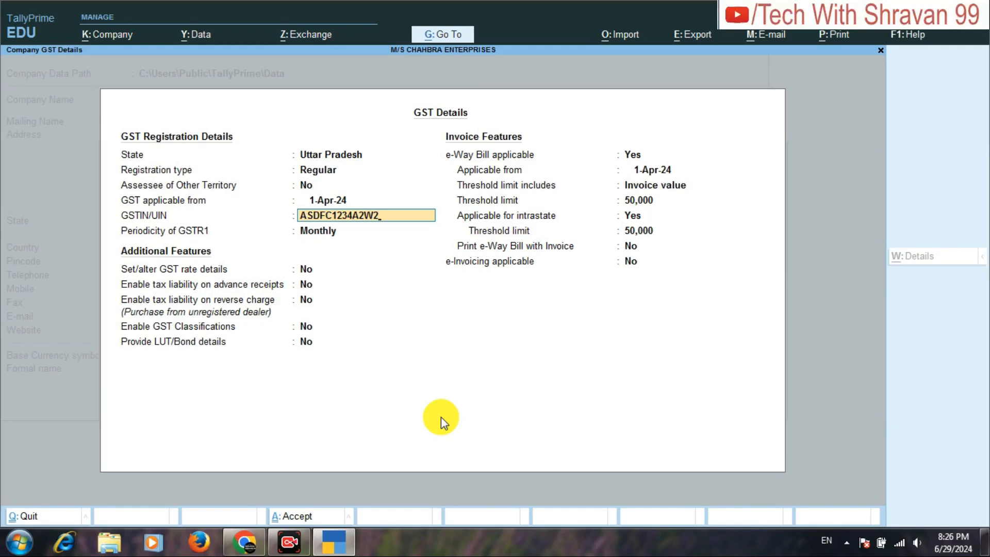
key("Return")
key("Return")
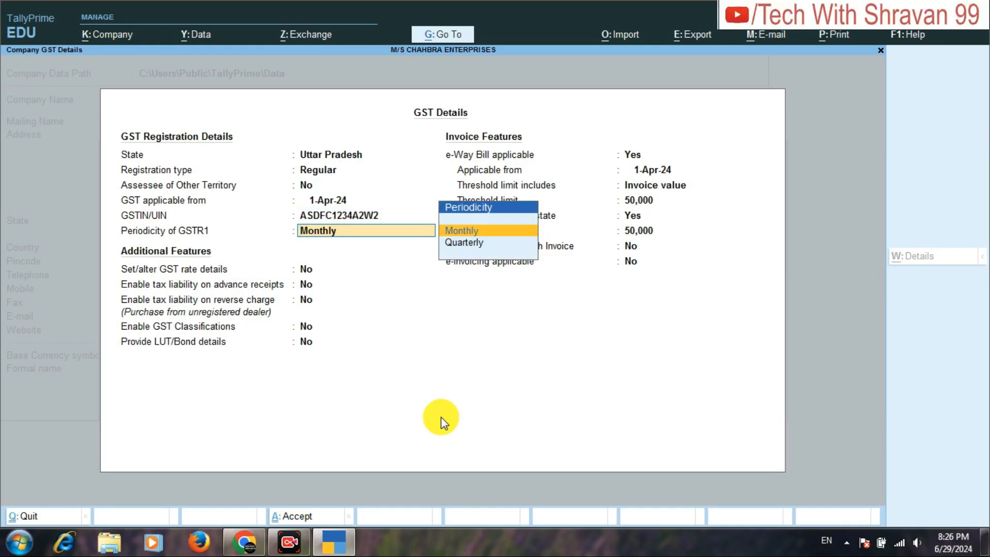
key("Return")
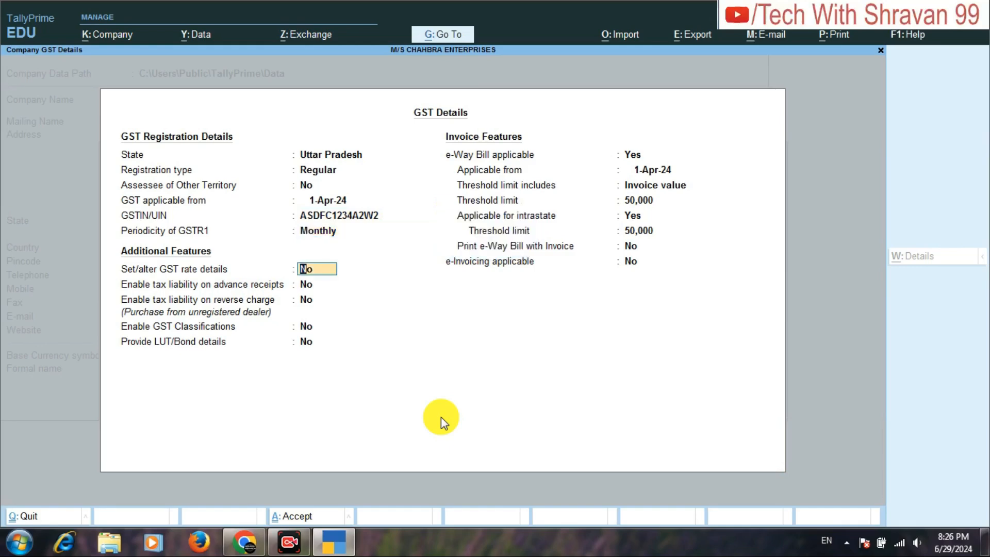
Keep all additional GST features set to No, from GST rate details to LUT/Bond details.
key("Return")
key("Return")
key("Return")
key("Return")
key("Return")
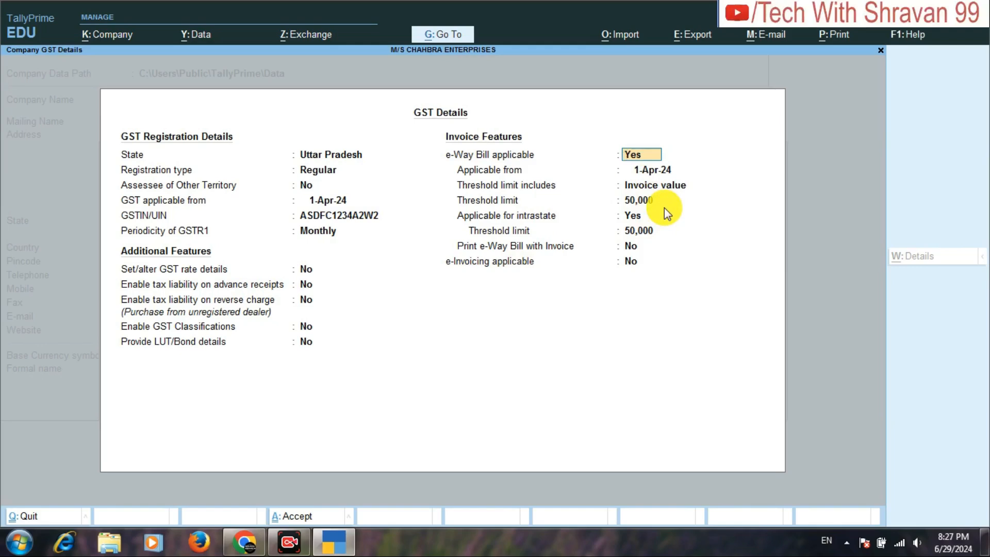
Set e-Way Bill applicable to No, keep e-Invoicing at No and save the GST details.
type("n")
key("Return")
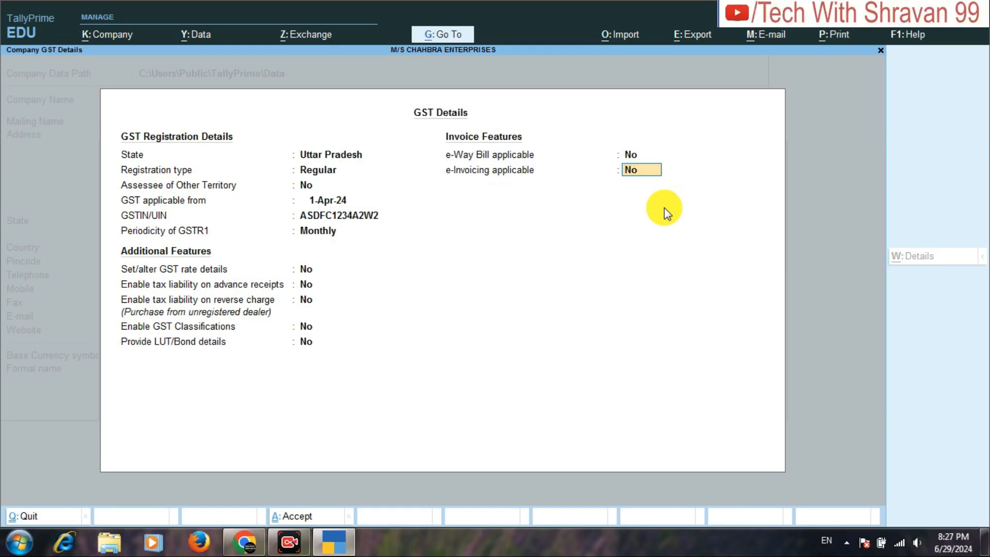
key("Return")
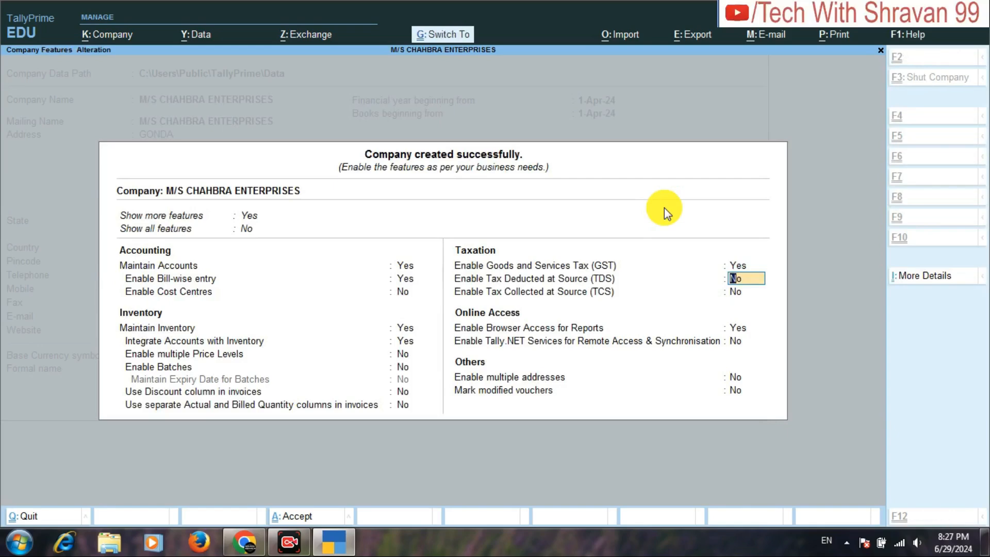
Save the feature settings of M/S CHAHBRA ENTERPRISES.
key("ctrl+a")
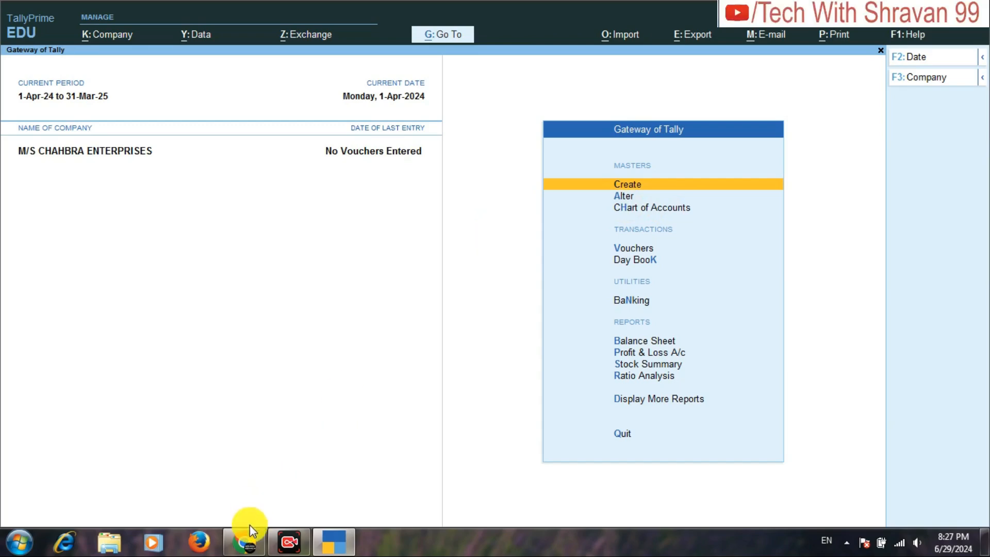
Switch to the assignment PDF in Chrome, examine which stock groups it asks for, and return to TallyPrime.
left_click(245, 541)
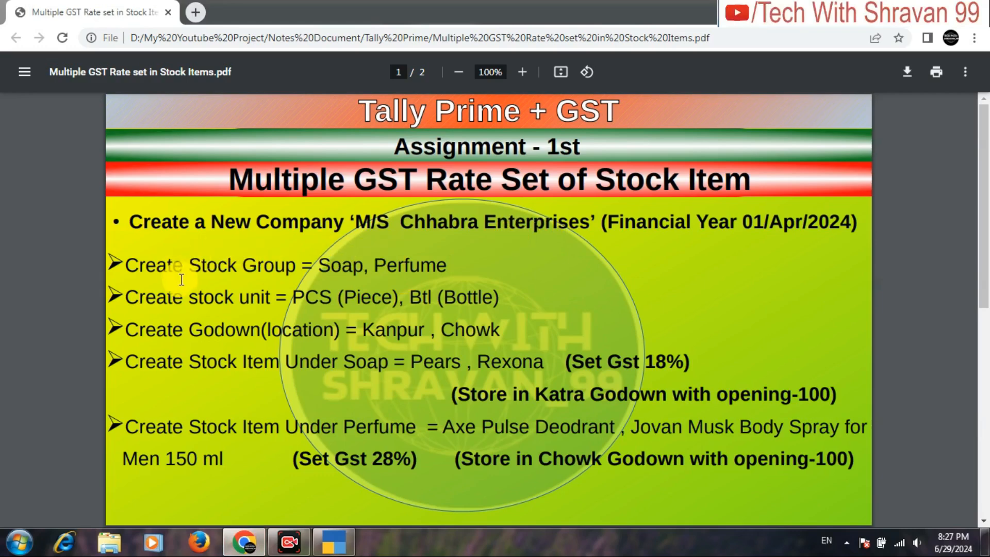
left_click_drag(182, 280, 318, 270)
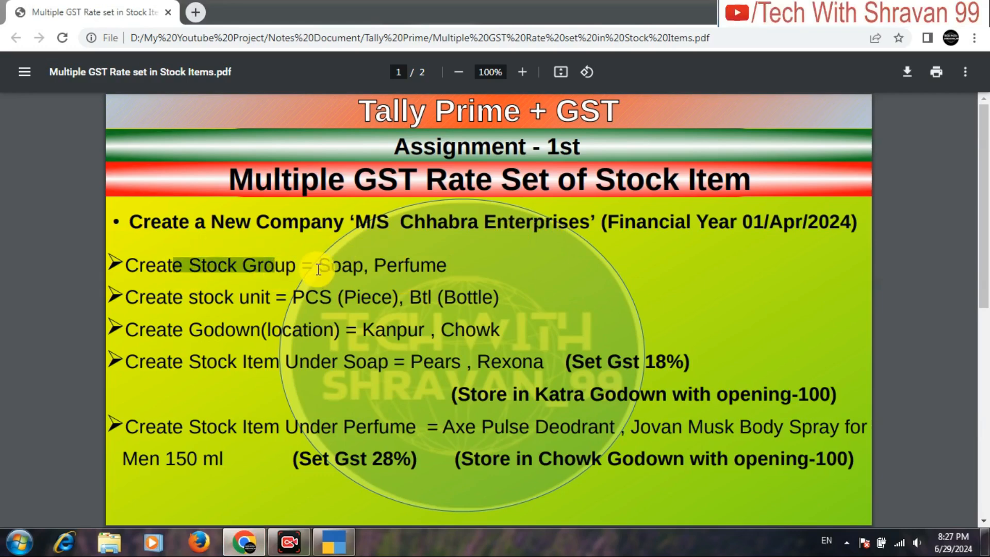
left_click(318, 269)
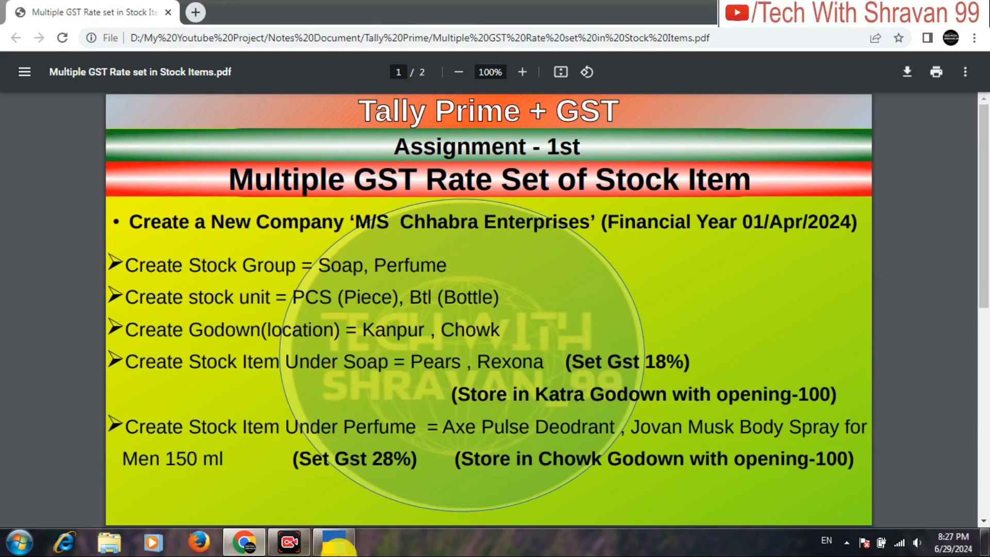
left_click(341, 551)
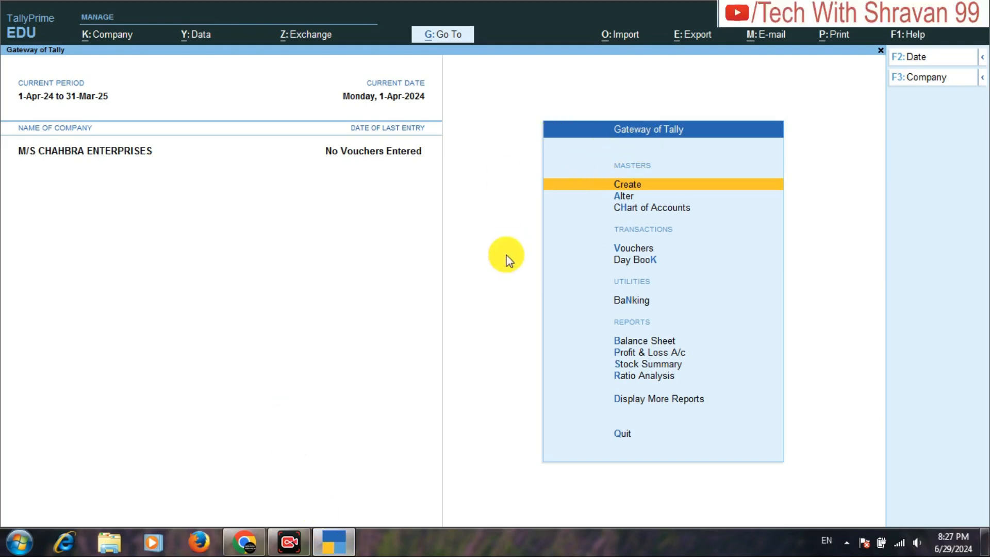
Open the list of masters for creation and choose Stock Group under Inventory Masters.
key("Return")
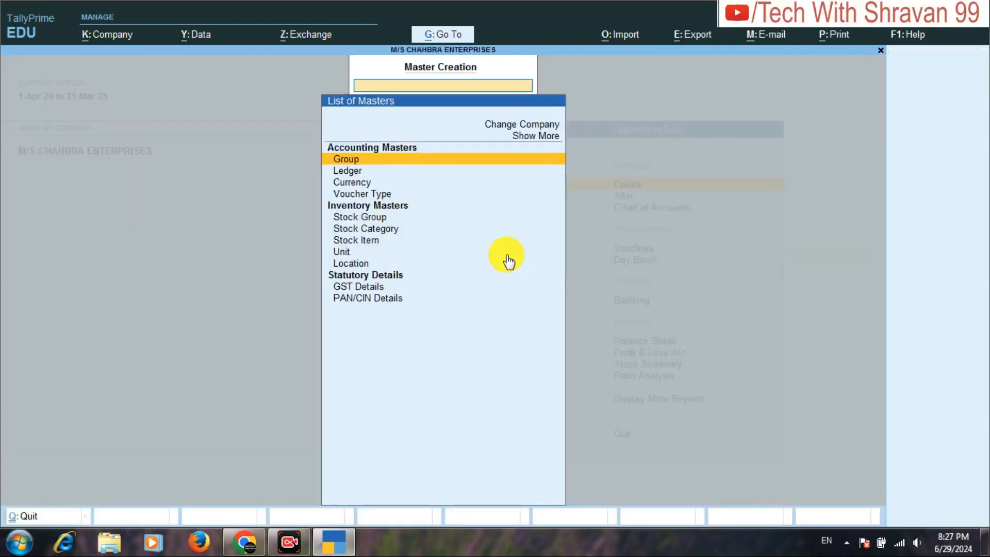
key("Down")
key("Down")
key("Down")
key("Down")
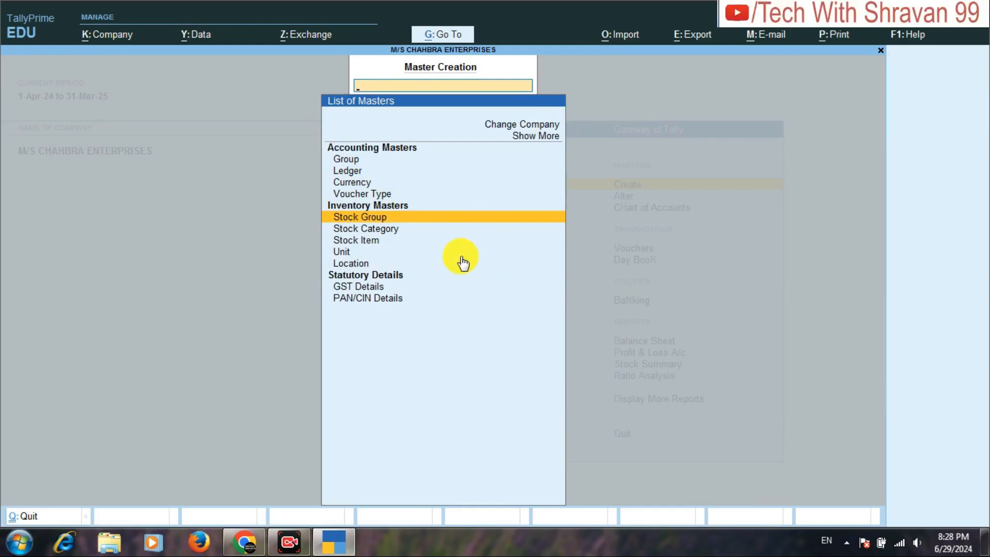
key("Return")
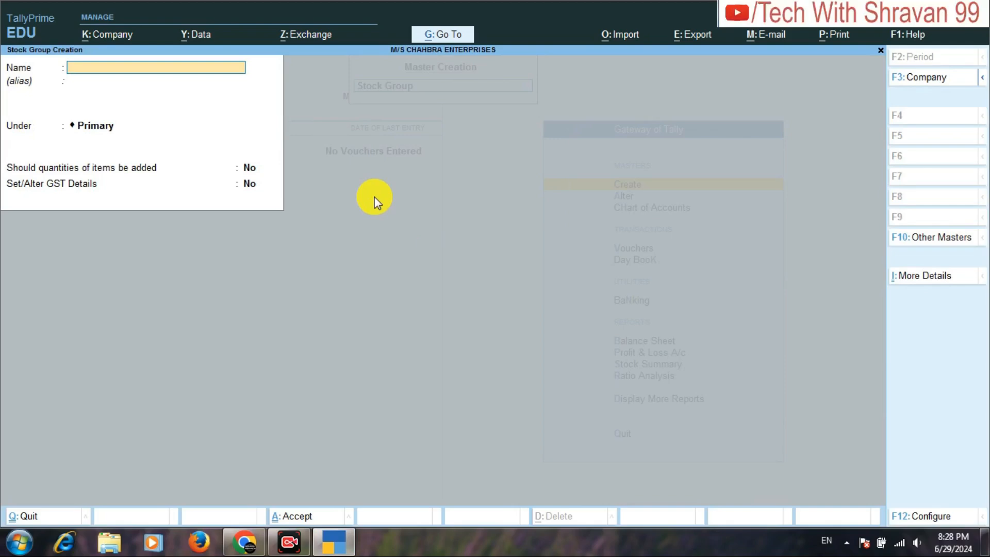
type("SOAP")
key("Escape")
key("Escape")
key("y")
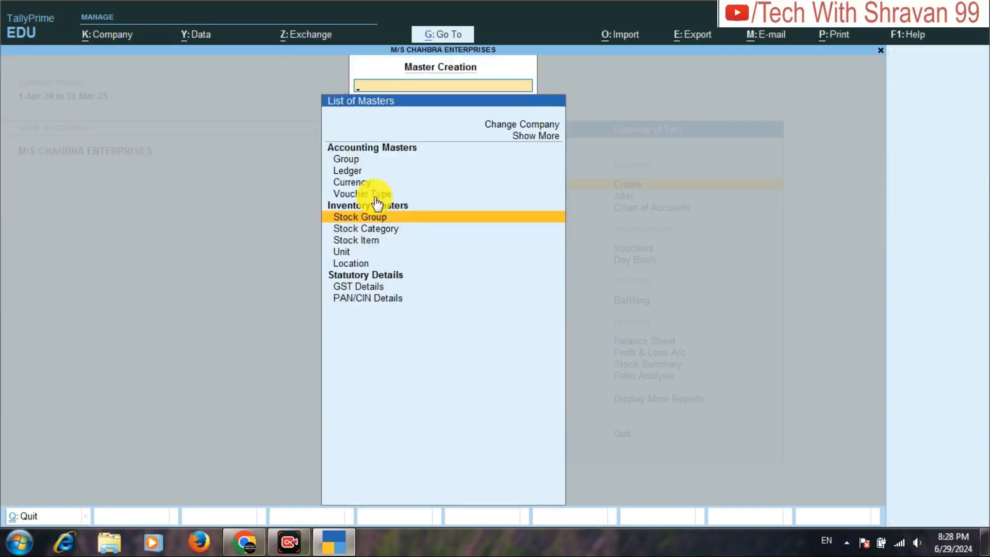
Switch to the assignment PDF in Chrome to examine the stock groups, units and godowns it asks for.
left_click(247, 539)
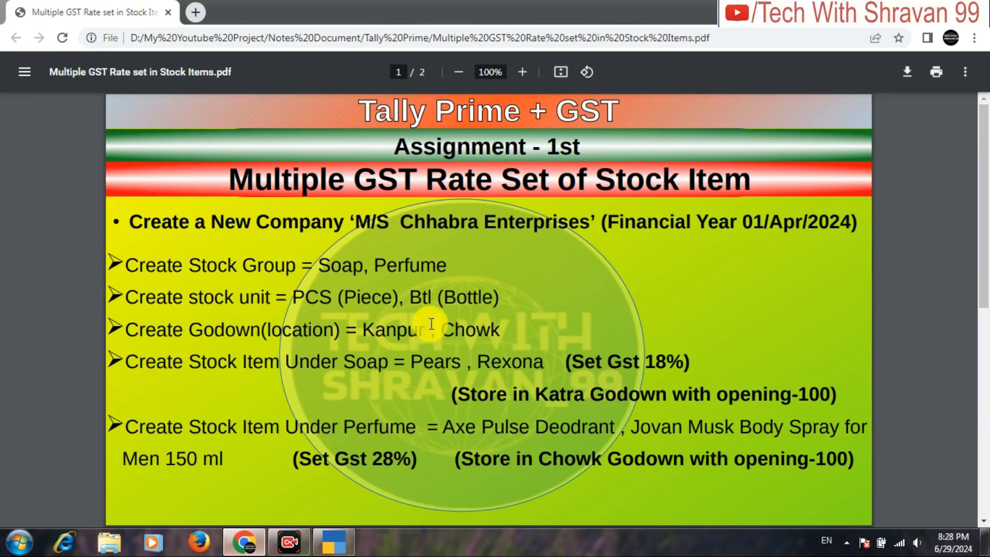
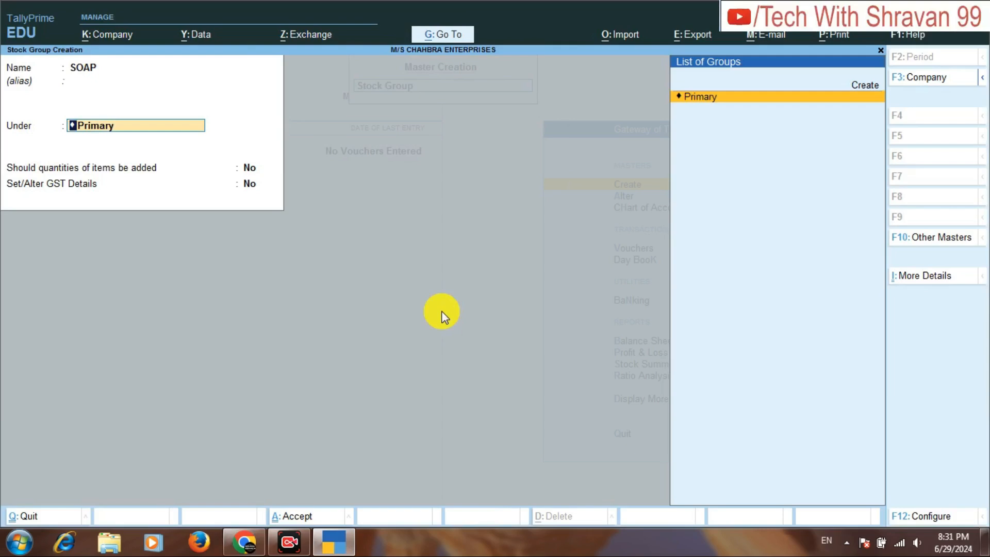
Place the SOAP stock group under Primary, with item quantities added and GST details enabled.
key("Return")
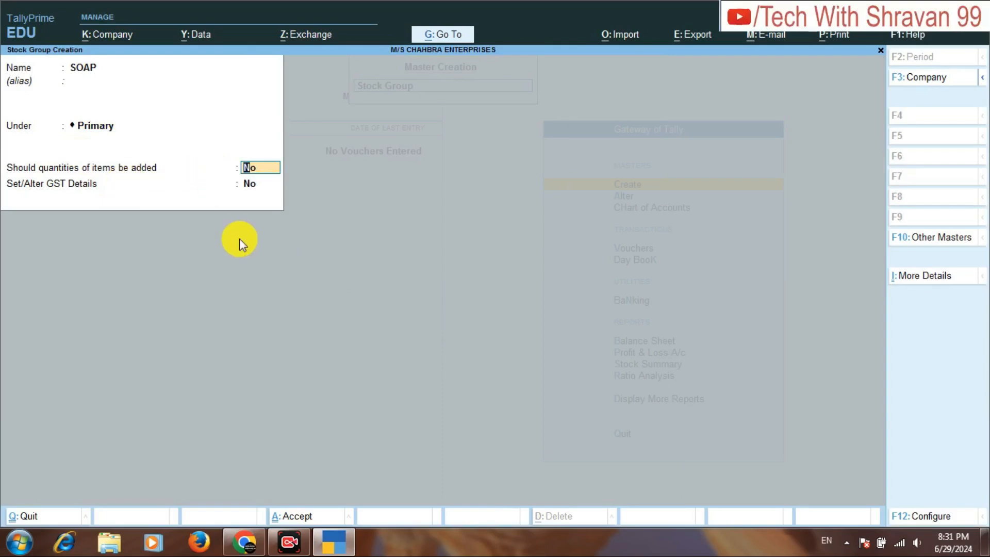
type("Y")
key("Return")
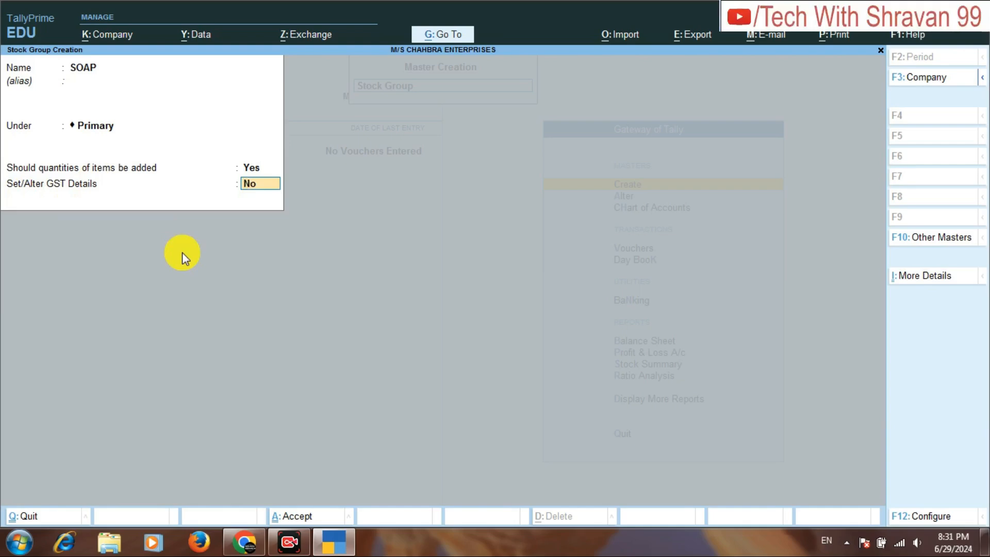
type("Y")
key("Return")
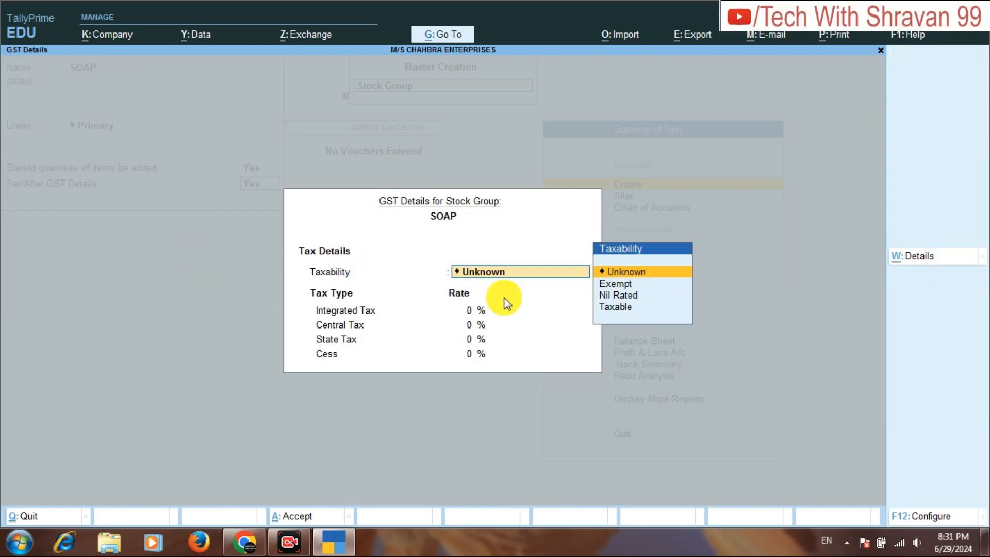
Set the SOAP group's GST details to Taxable with 18% integrated tax and save the stock group.
key("Down")
key("Down")
key("Down")
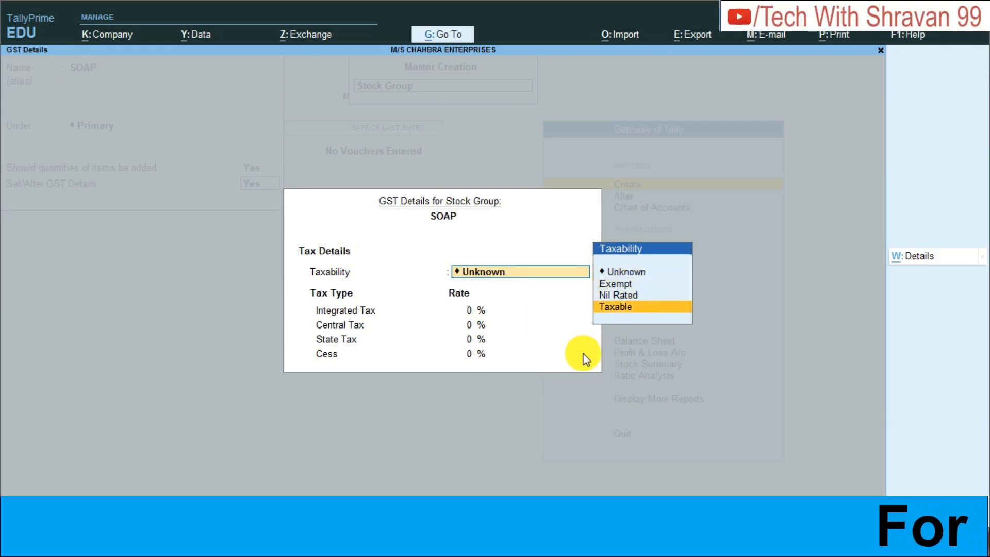
key("Return")
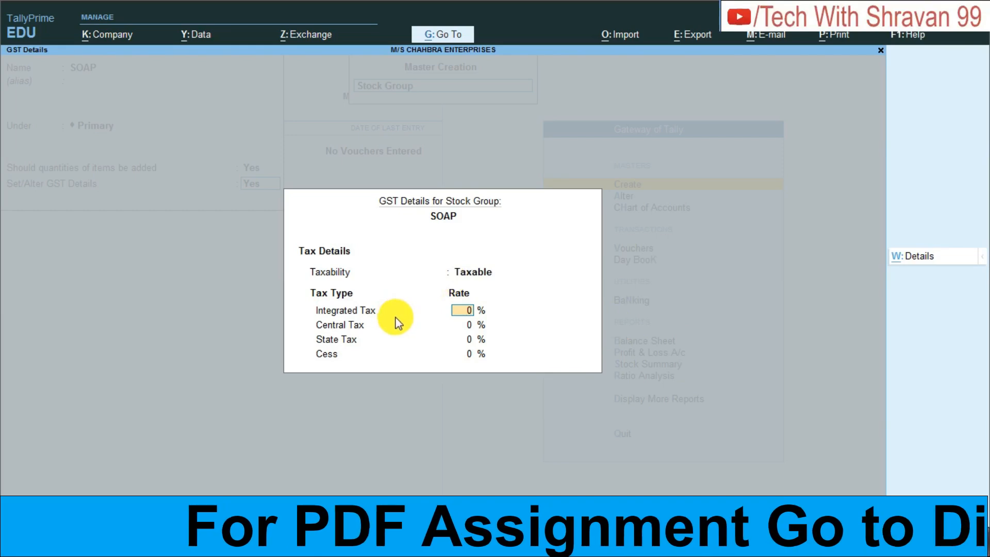
type("18")
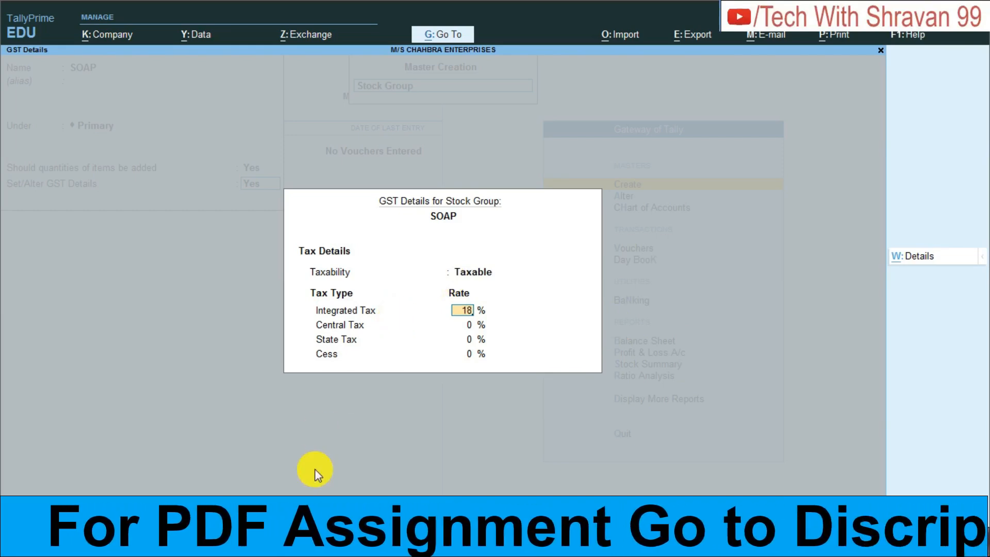
key("Return")
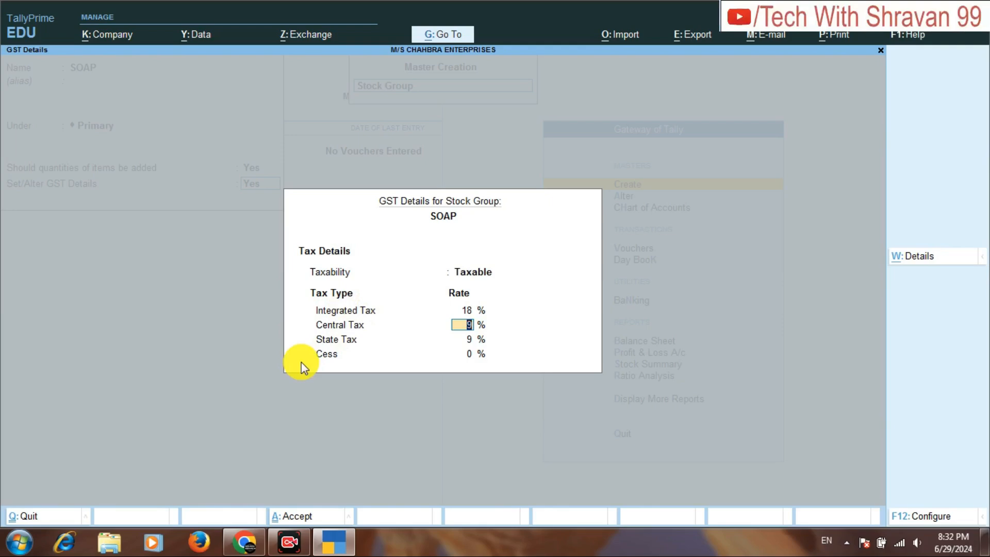
key("ctrl")
key("ctrl+a")
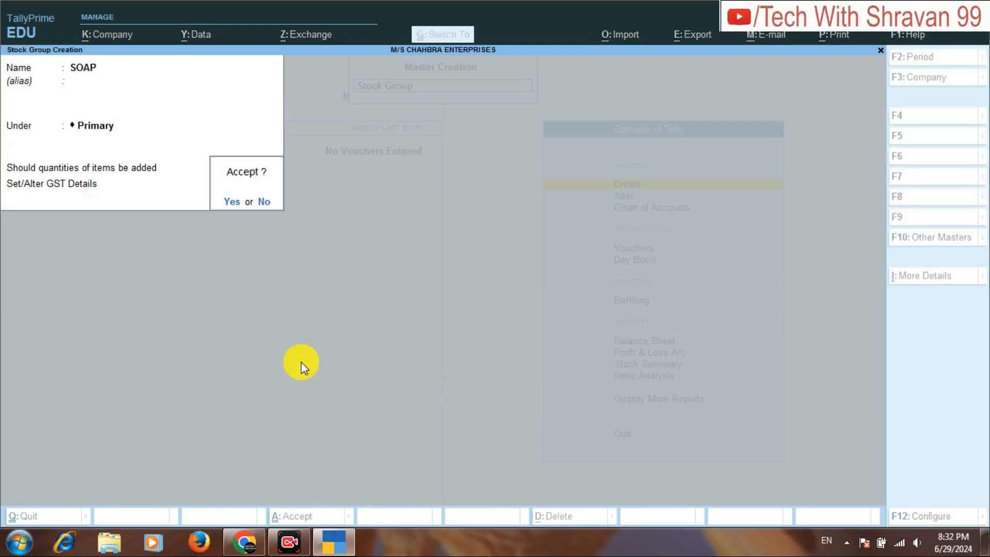
key("ctrl+a")
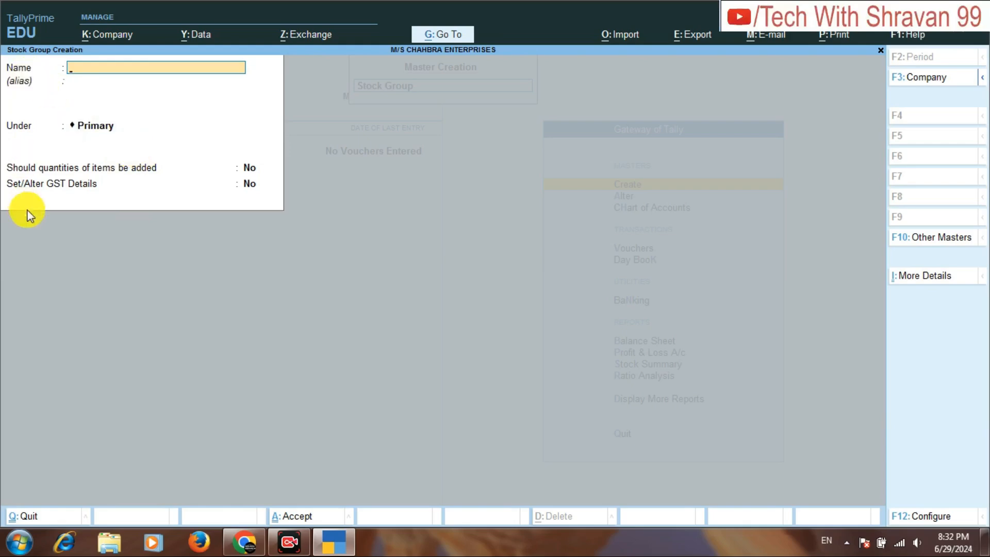
Enter a stock group named PERFUME under Primary, with item quantities added and GST details enabled.
type("PERFUME")
key("Return")
key("Return")
key("Return")
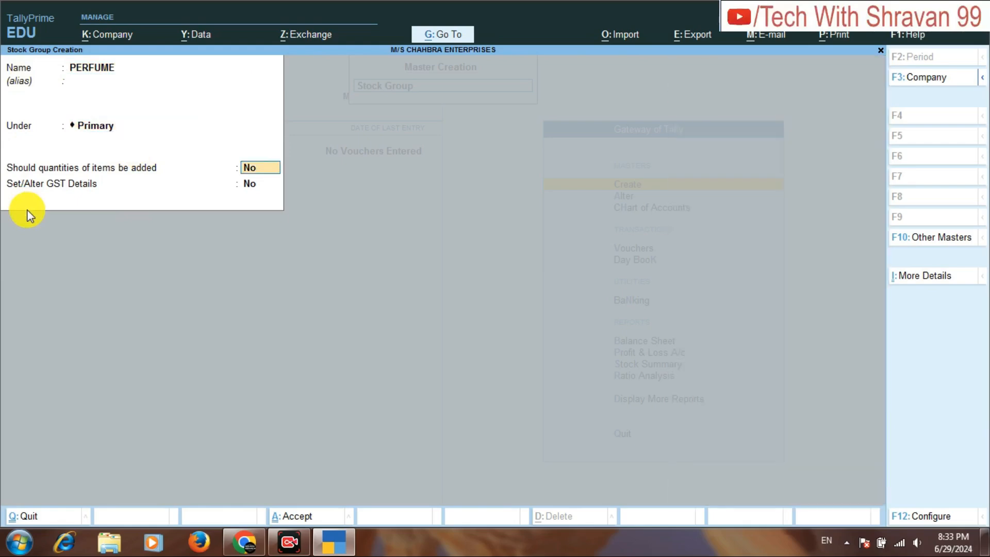
type("Y")
key("Return")
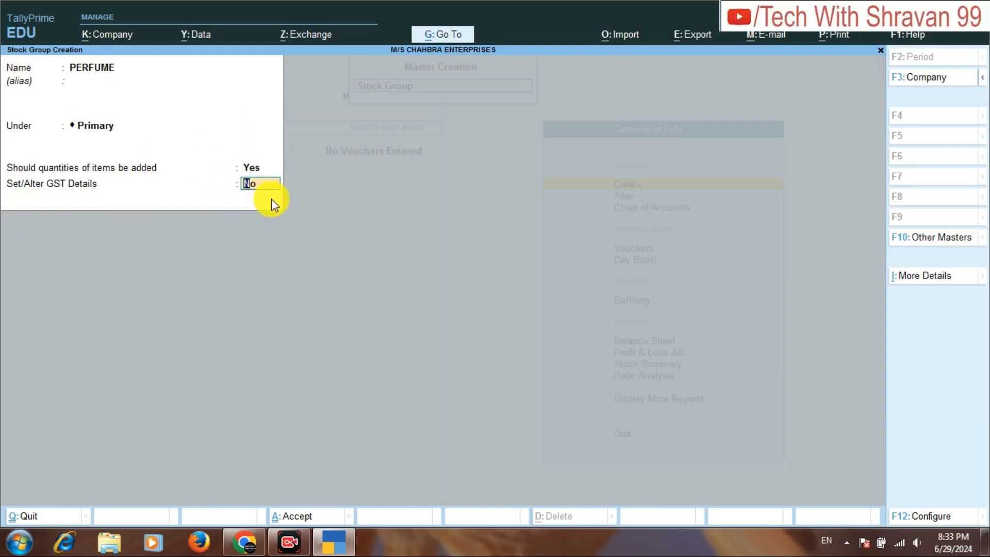
key("Return")
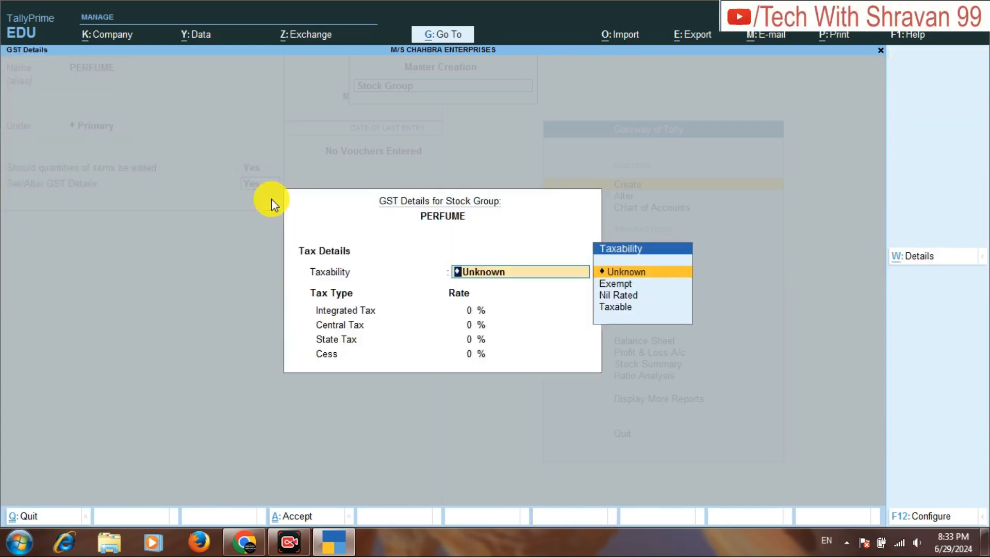
Make PERFUME Taxable at 28% integrated tax, checking the rate in the assignment PDF in Chrome, then save and leave stock group creation.
key("Down")
key("Down")
key("Down")
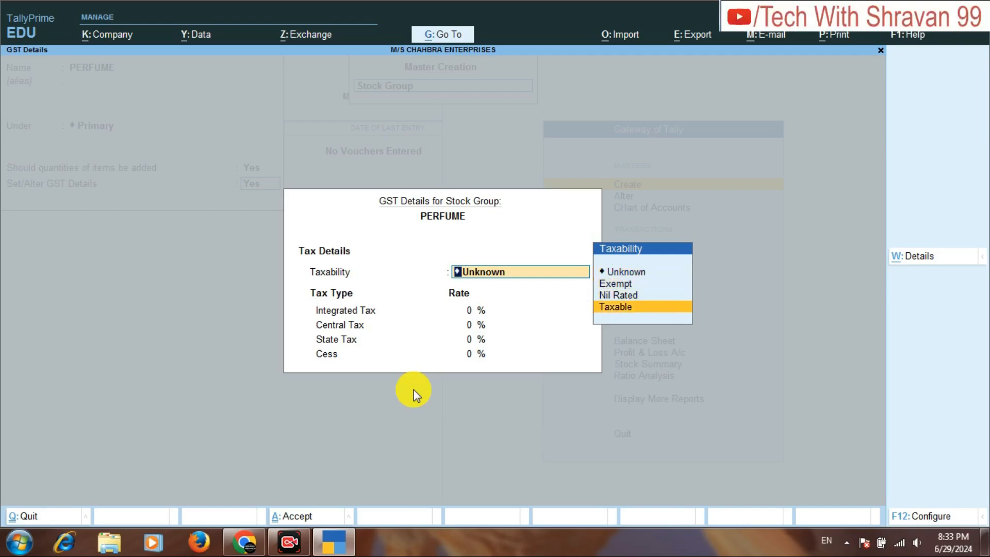
key("Return")
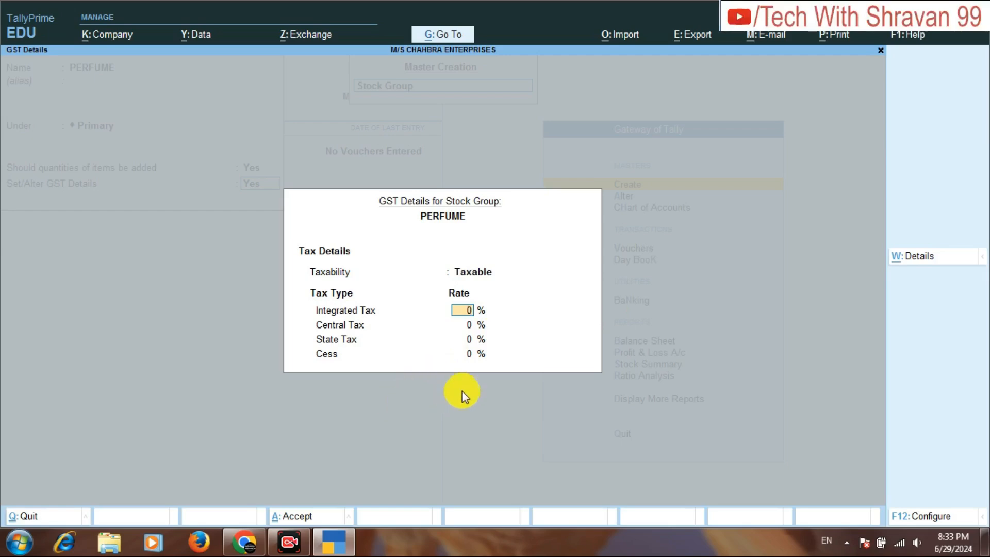
left_click(246, 546)
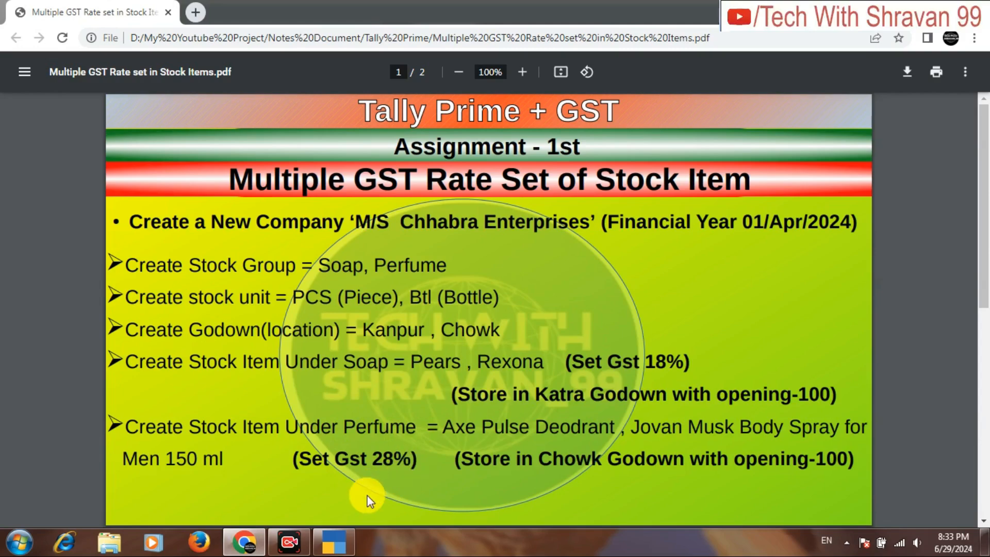
left_click(334, 542)
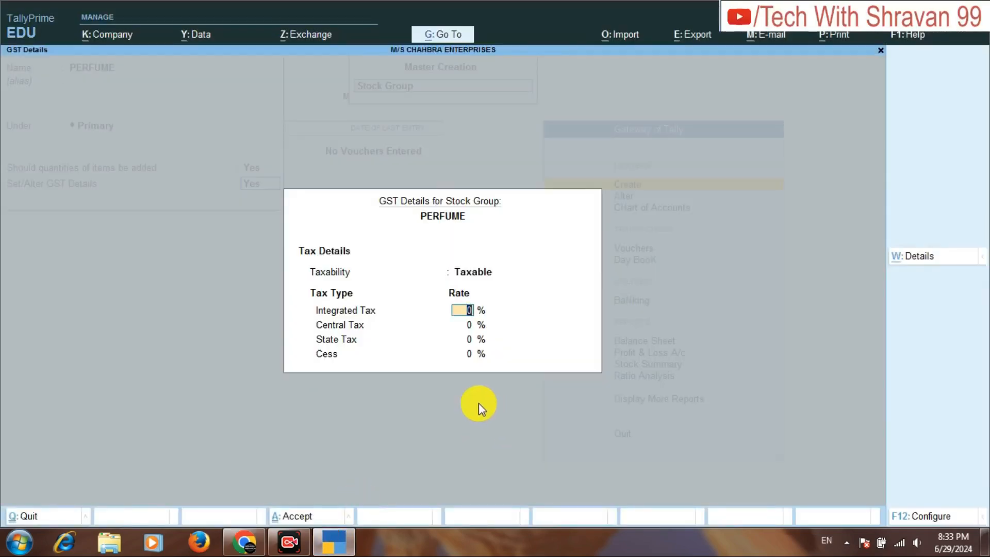
type("28")
key("Return")
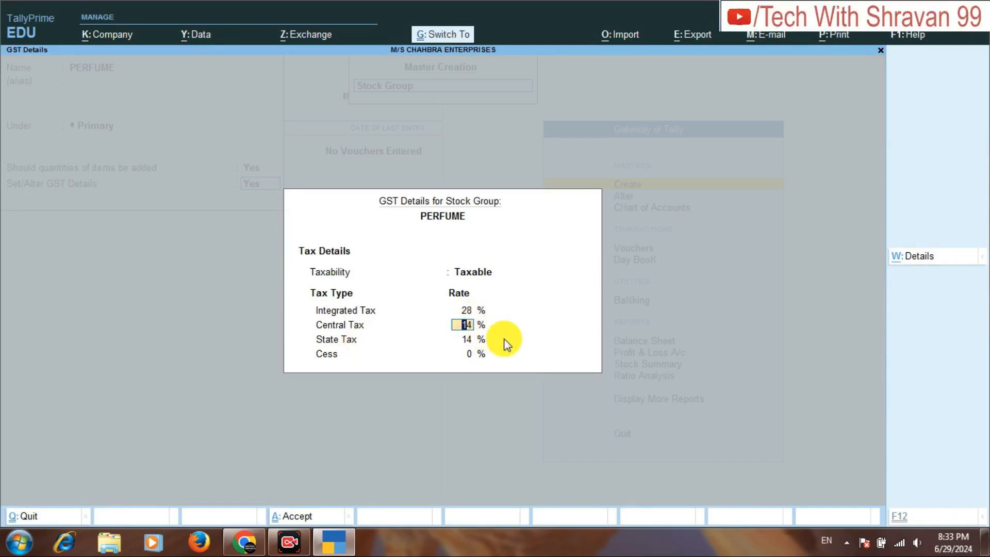
key("ctrl+a")
key("Return")
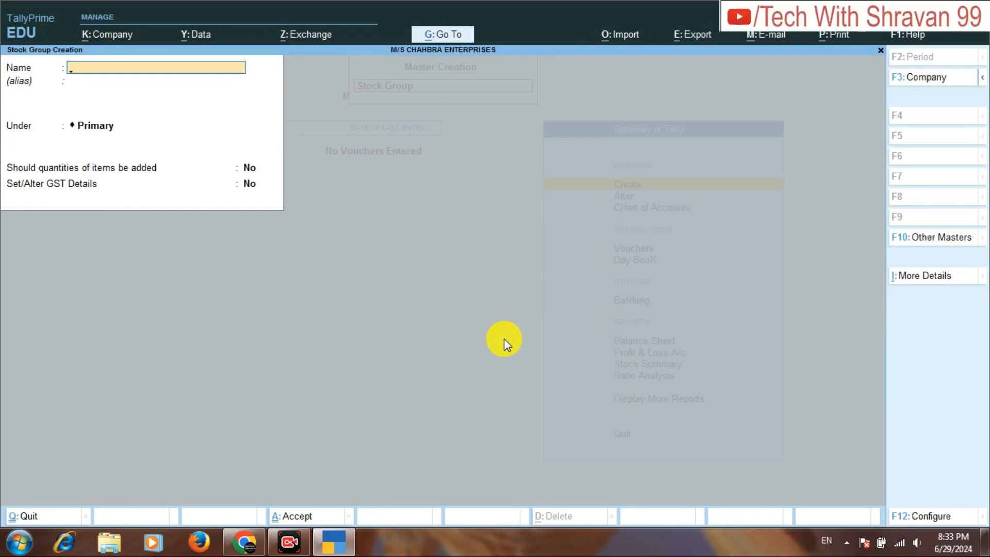
key("Escape")
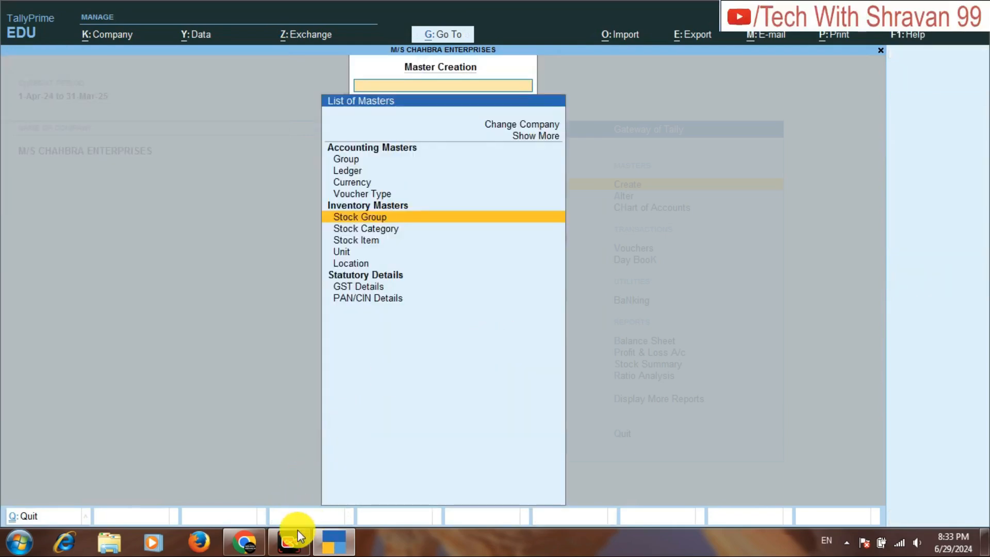
Check the required units in the assignment PDF in Chrome, then return to TallyPrime and start creating a Unit master.
left_click(244, 541)
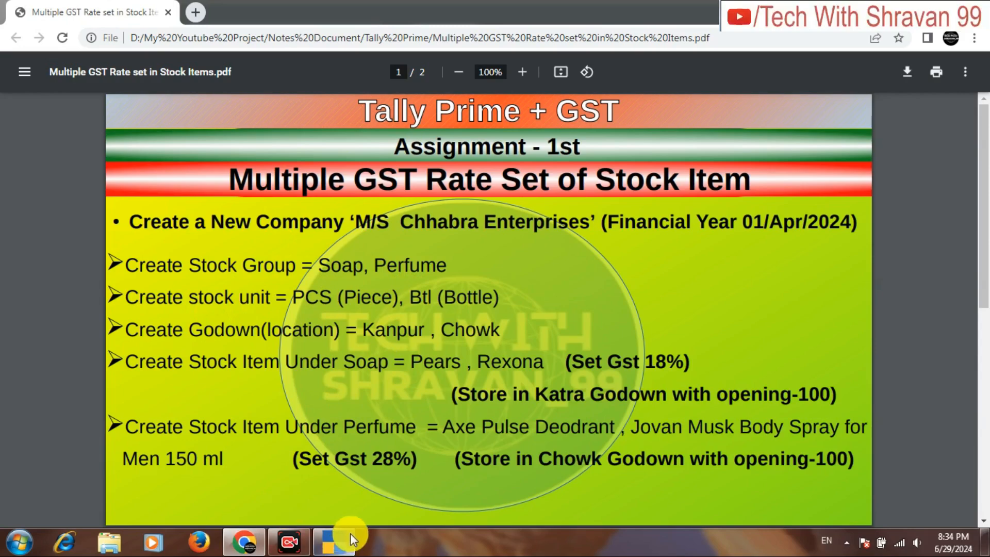
left_click(333, 540)
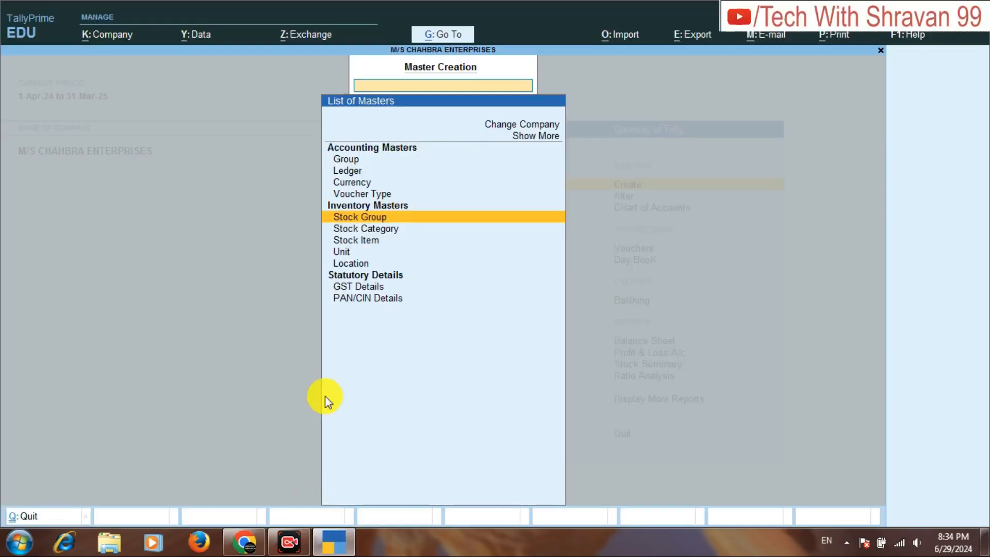
key("Down")
key("Down")
key("Down")
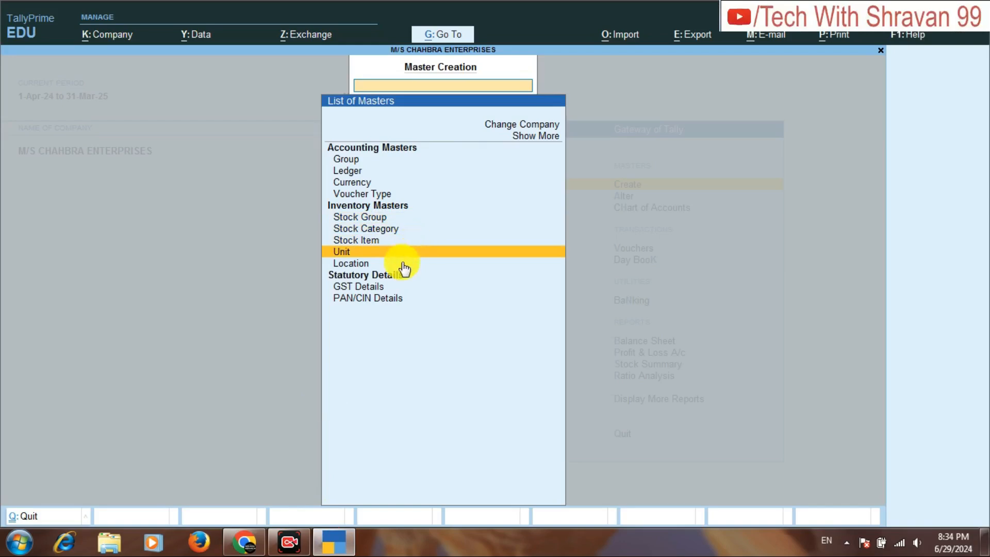
left_click(427, 255)
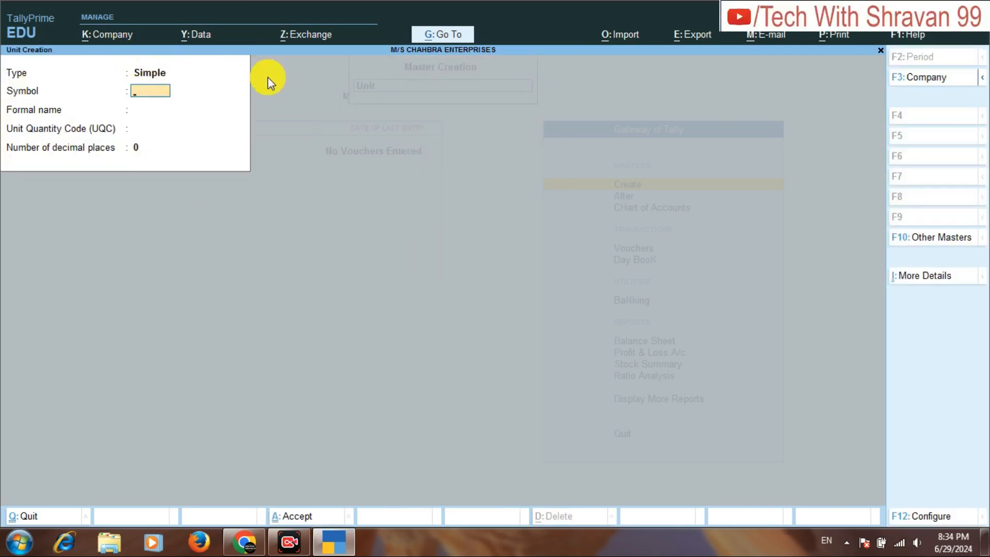
Create a simple unit with symbol PCS, formal name PIECE and unit quantity code PCS-PIECES.
type("PCS")
key("Return")
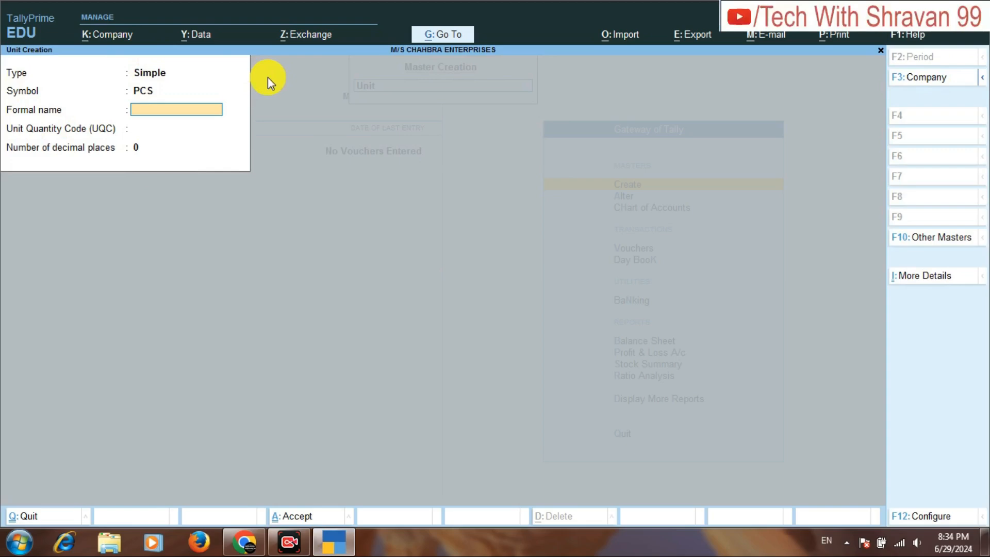
type("PIECE")
key("Return")
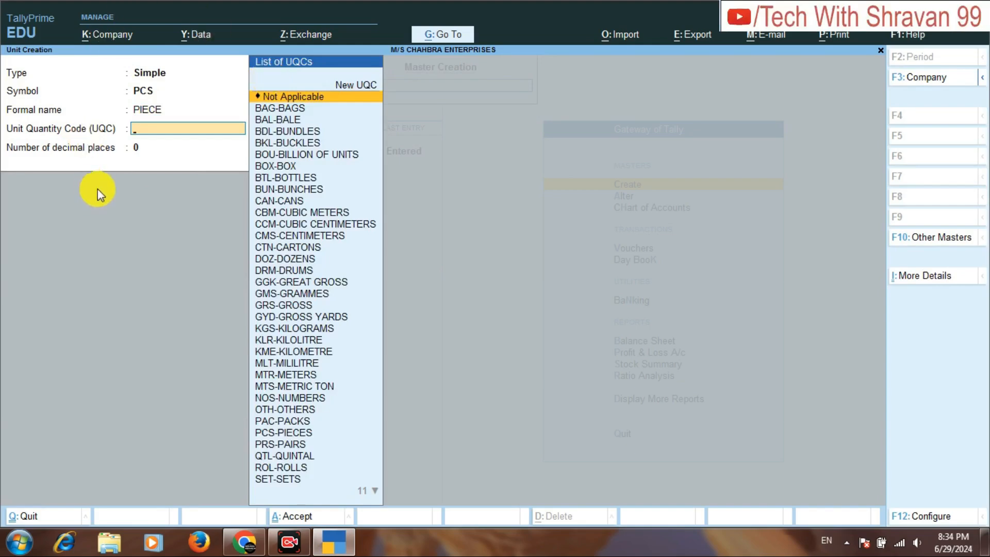
type("PC")
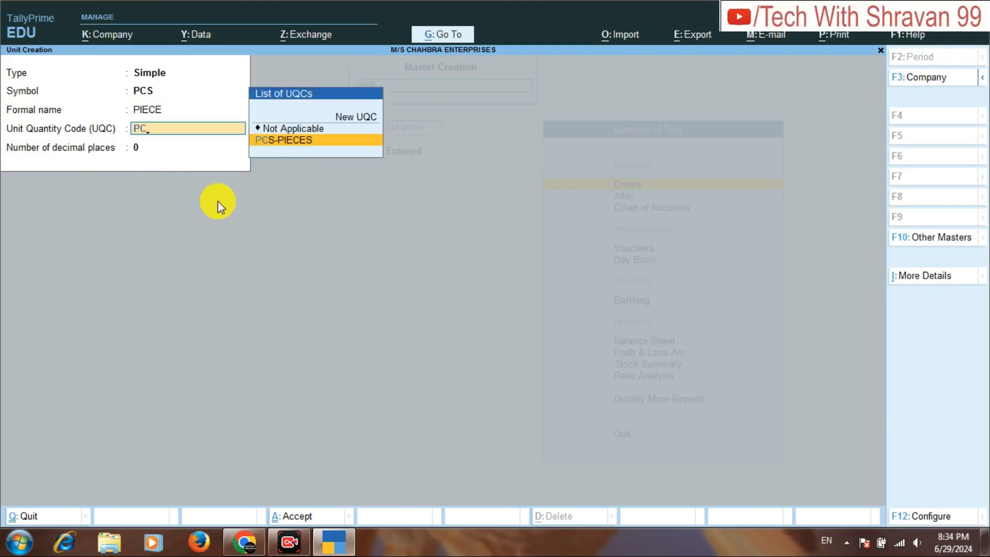
left_click(299, 153)
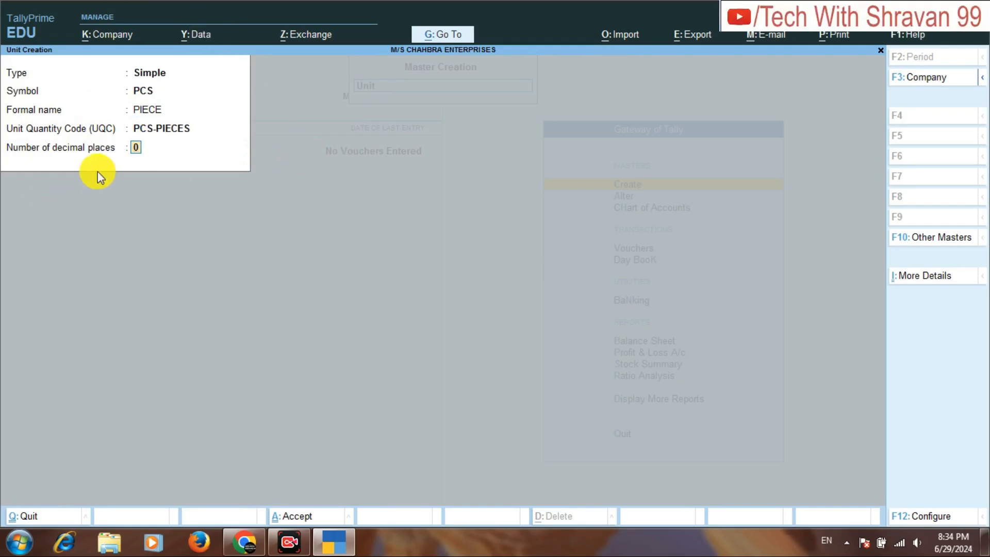
key("ctrl+a")
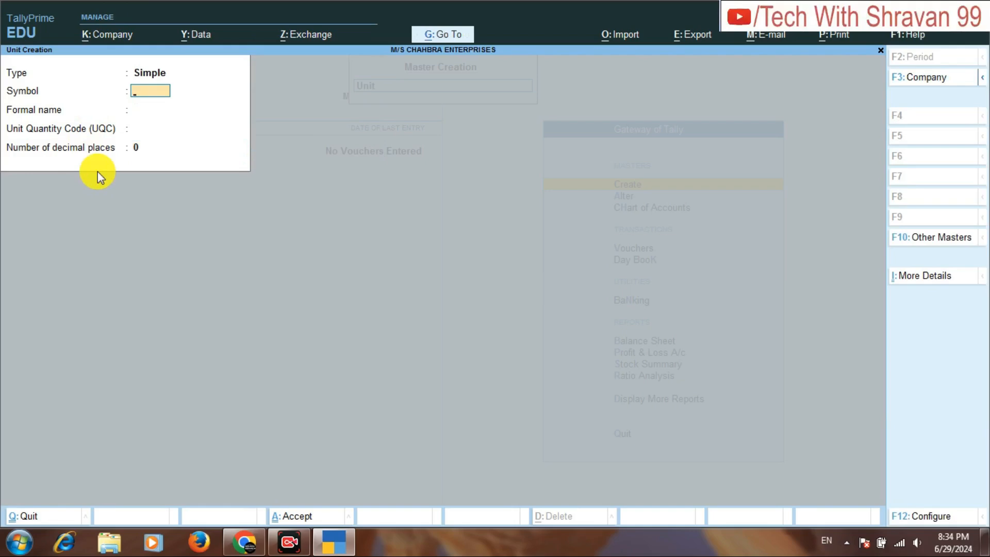
Create a simple unit with symbol BTL, formal name BOTTLE and code BTL-BOTTLES, then leave unit creation.
type("BTL")
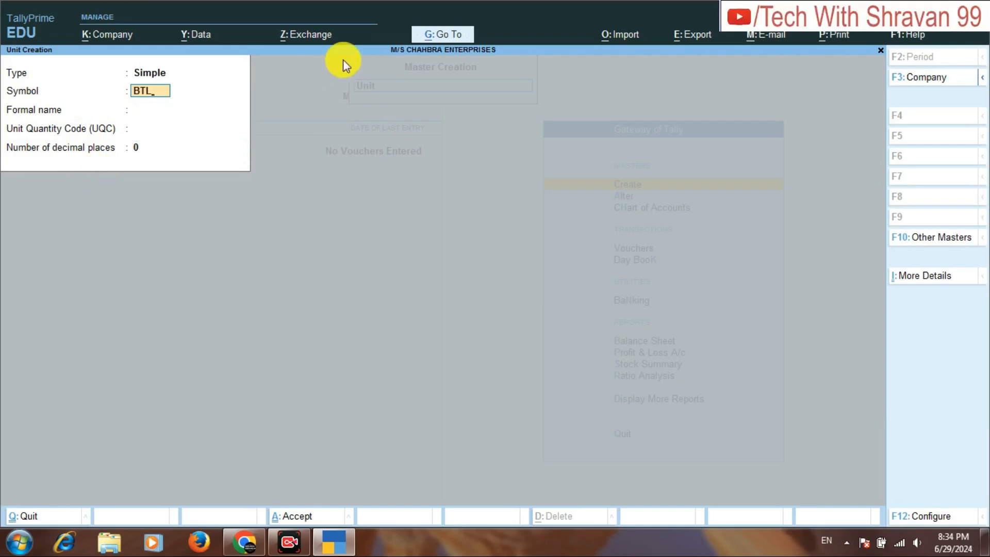
key("Return")
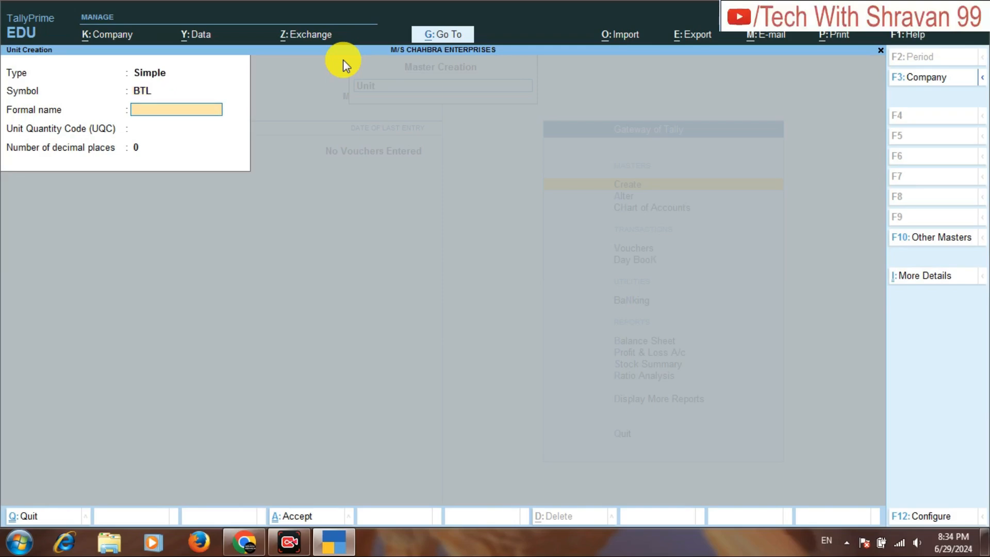
type("BOTTLE")
key("Return")
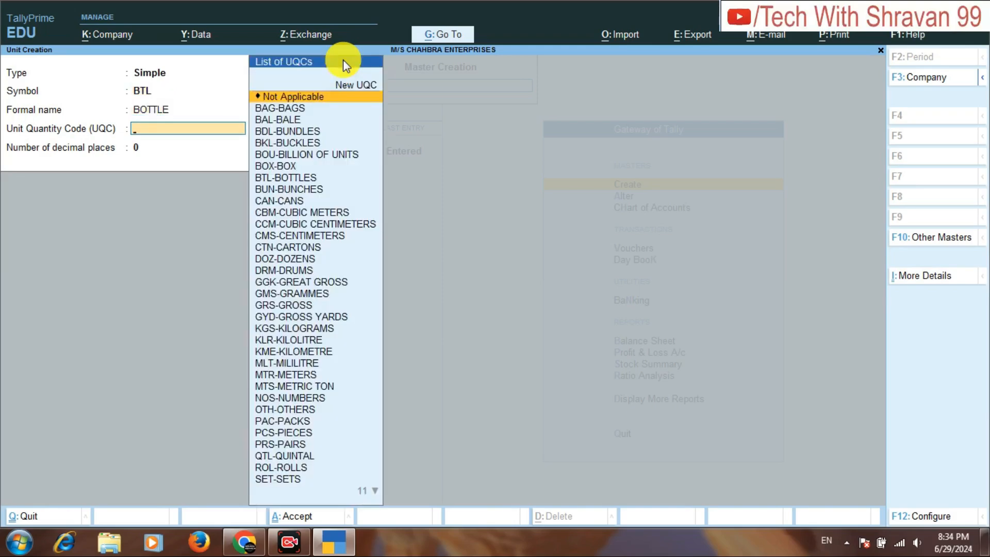
type("BT")
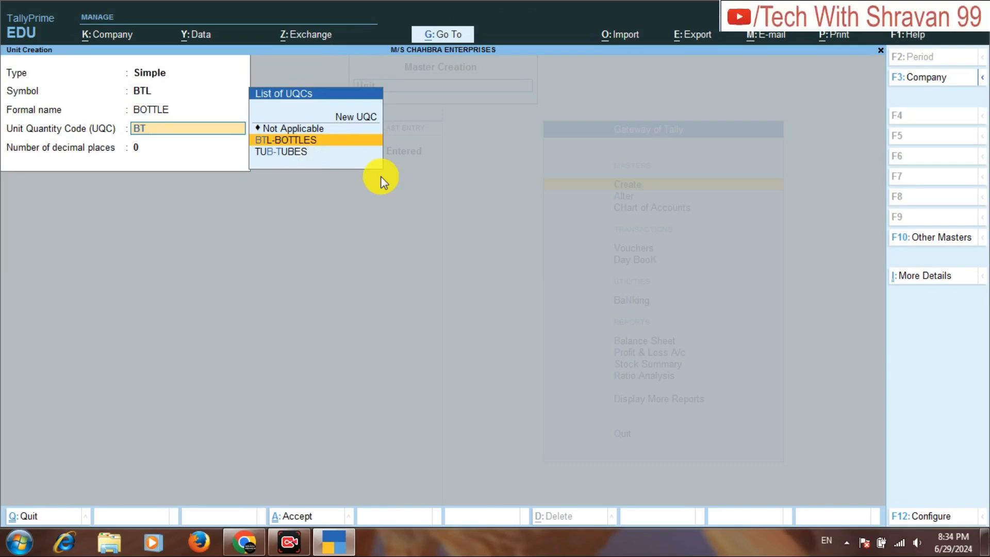
key("Return")
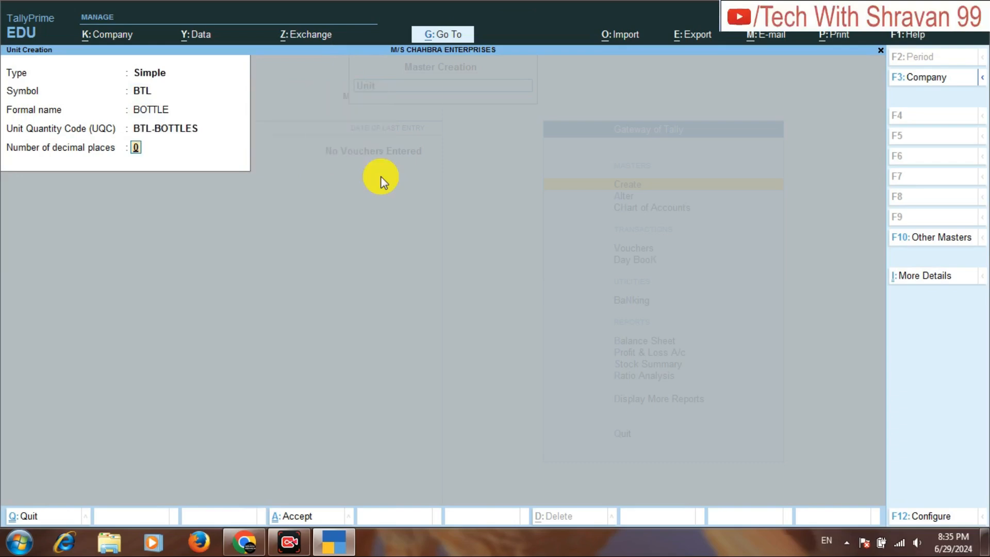
key("Return")
key("Return")
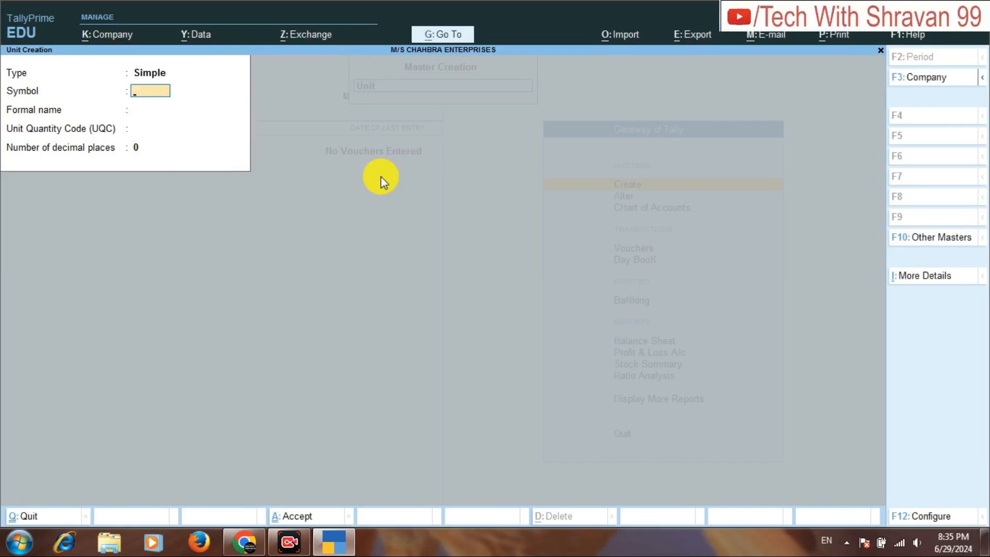
key("Escape")
key("Return")
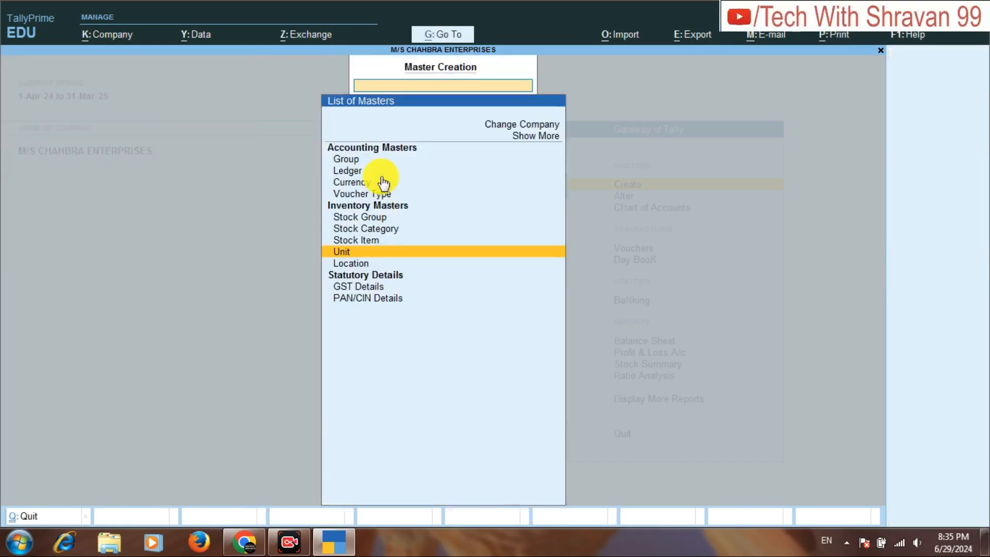
Check the required godowns in the assignment PDF in Chrome, then return to TallyPrime and create a new location KANPUR under Primary.
left_click(335, 544)
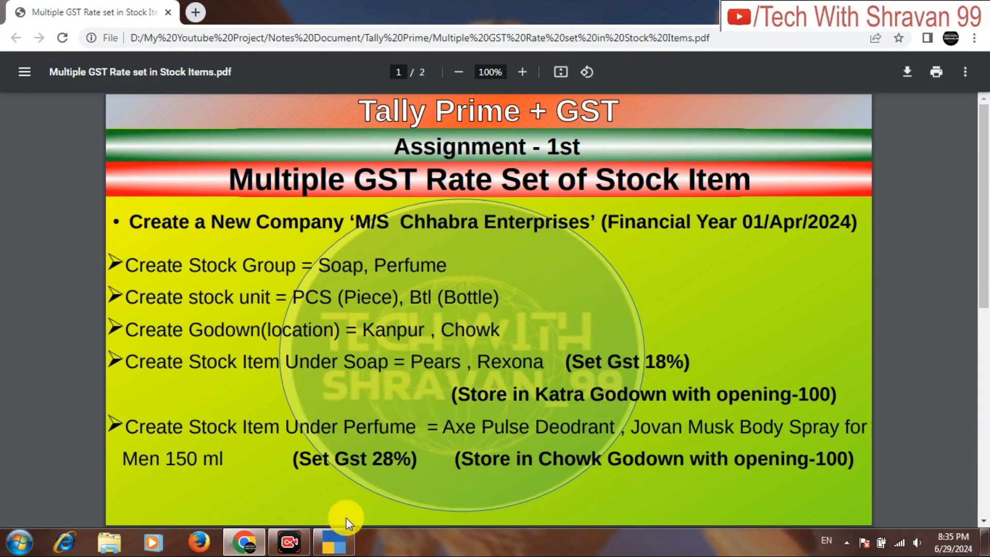
left_click(332, 547)
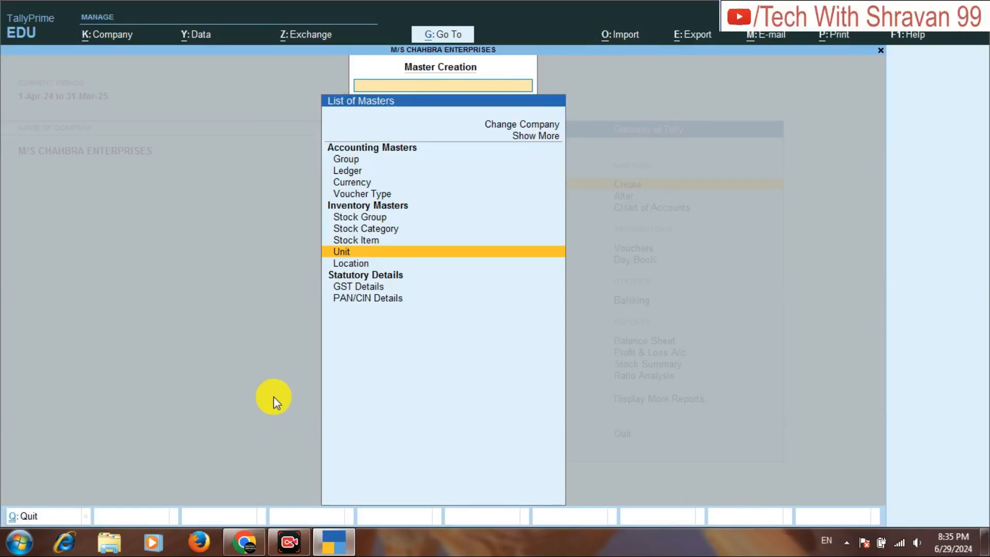
key("Down")
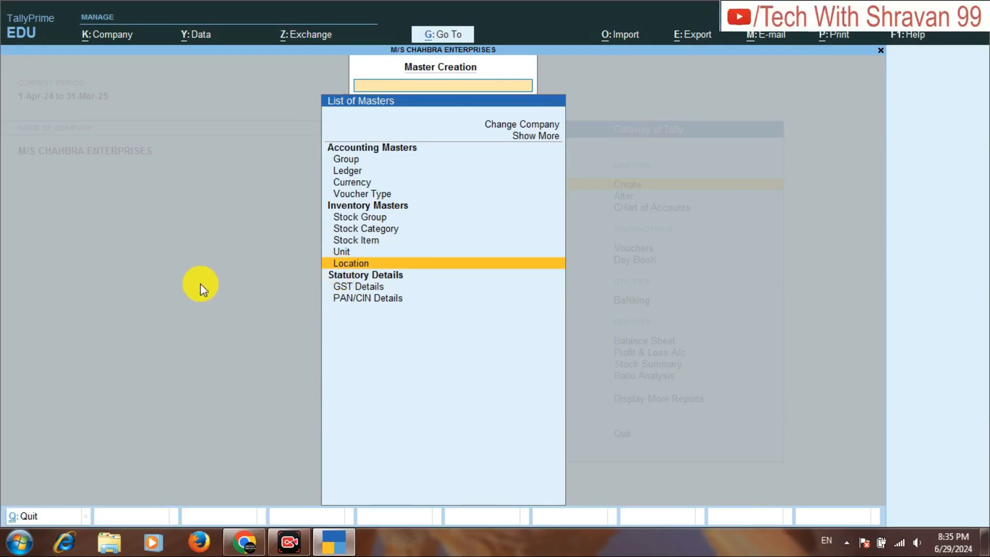
key("Return")
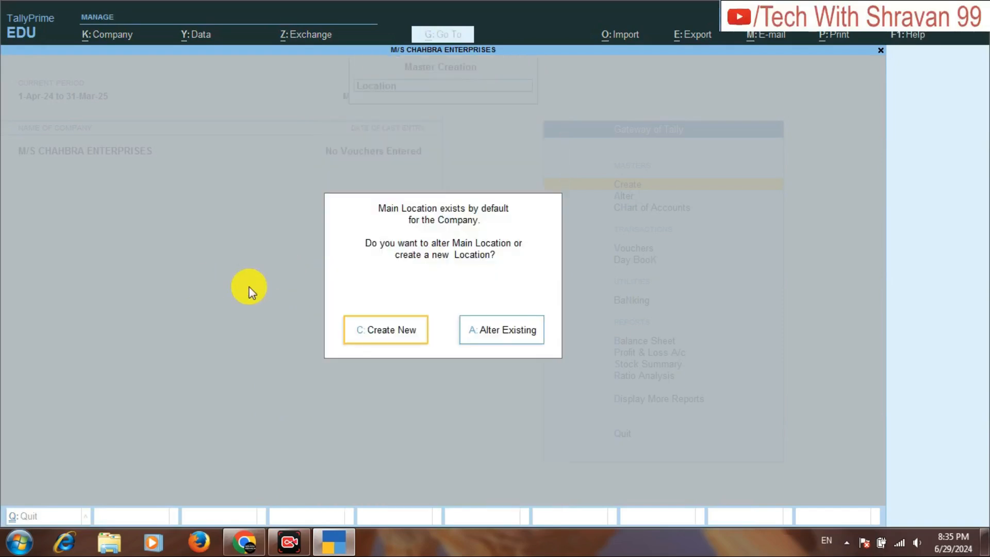
left_click(345, 319)
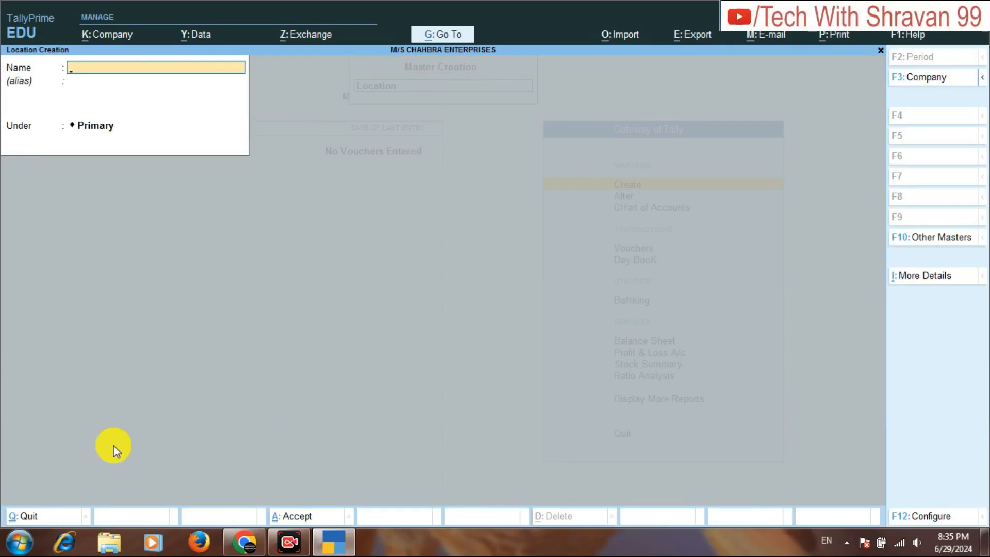
type("KANPUR")
key("Return")
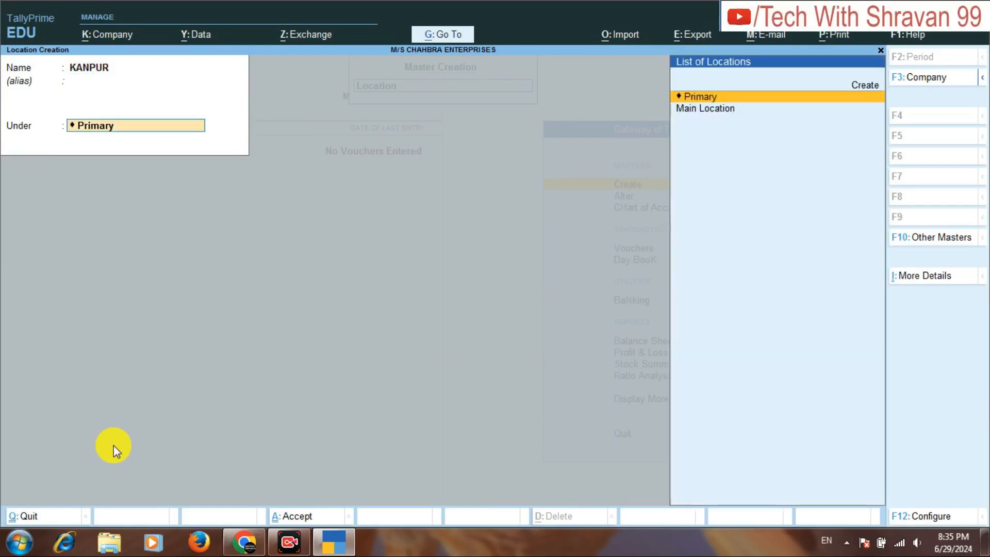
key("Return")
key("Return")
Create a second location named CHOWK under Primary, then leave location creation.
type("CHOWK")
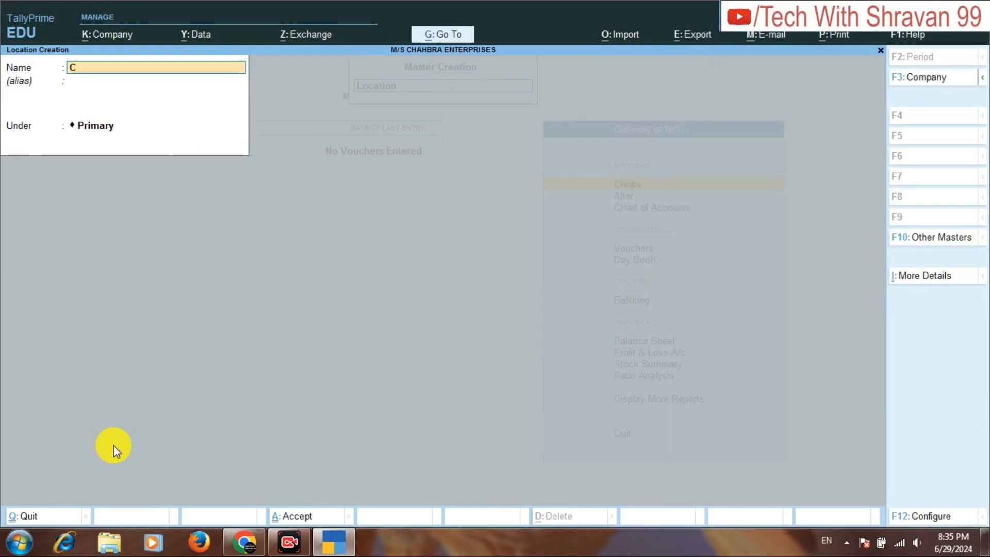
key("ctrl")
key("ctrl+a")
key("Escape")
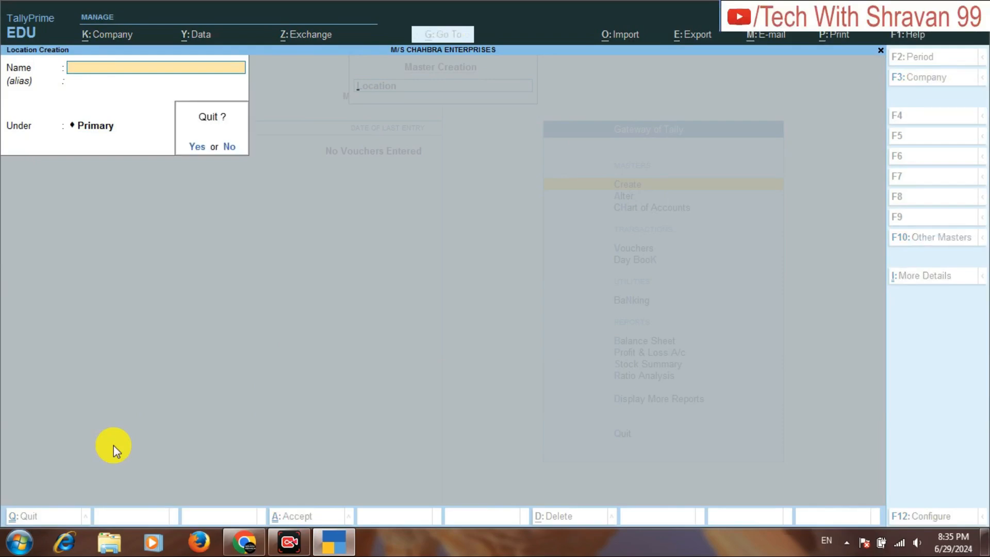
key("Return")
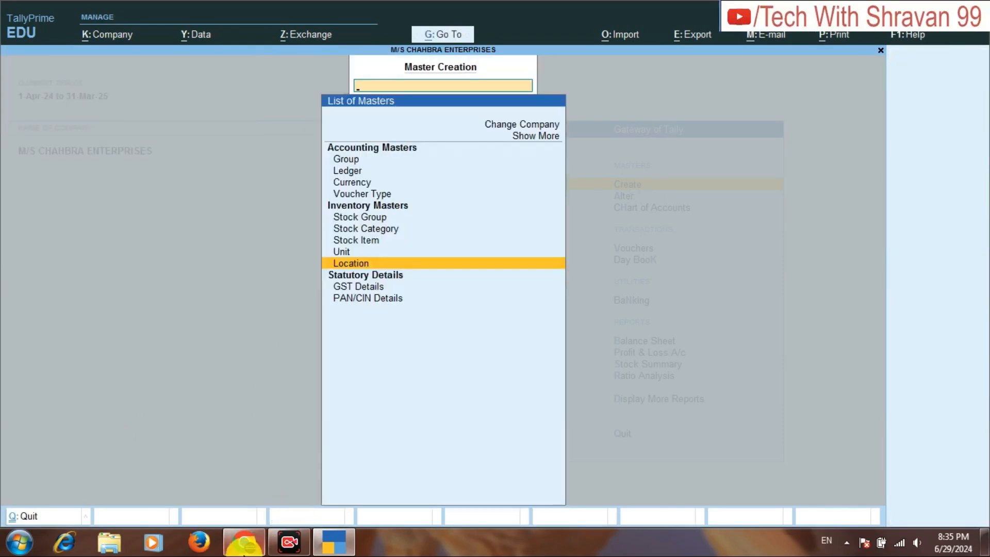
Check the required stock items in the assignment PDF in Chrome, then return to TallyPrime and start creating a Stock Item master.
left_click(250, 545)
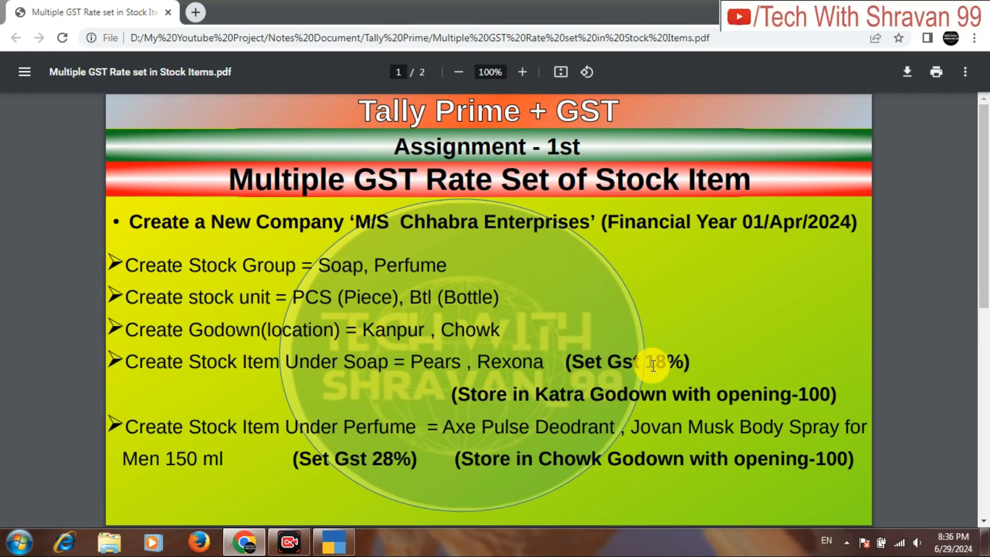
left_click(344, 540)
key("Up")
key("Up")
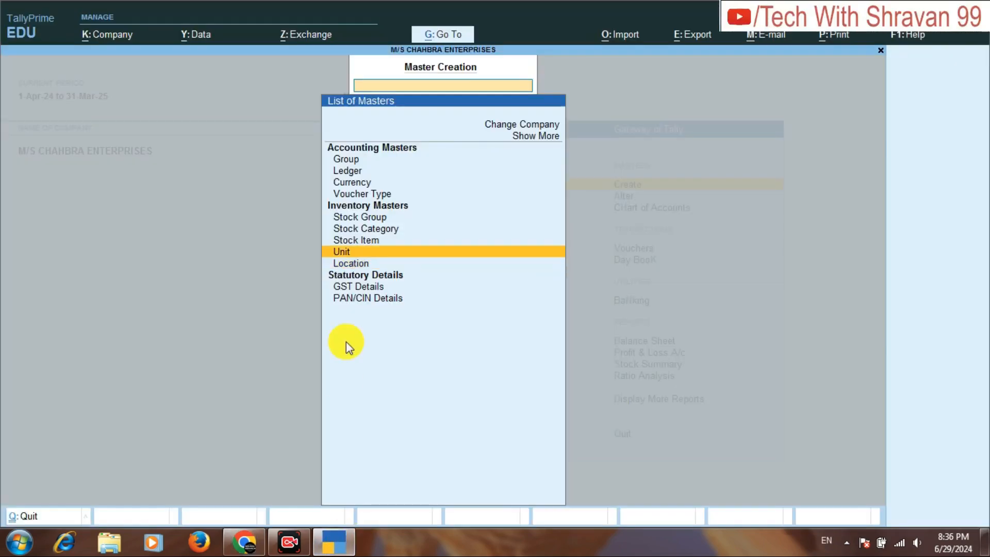
key("Return")
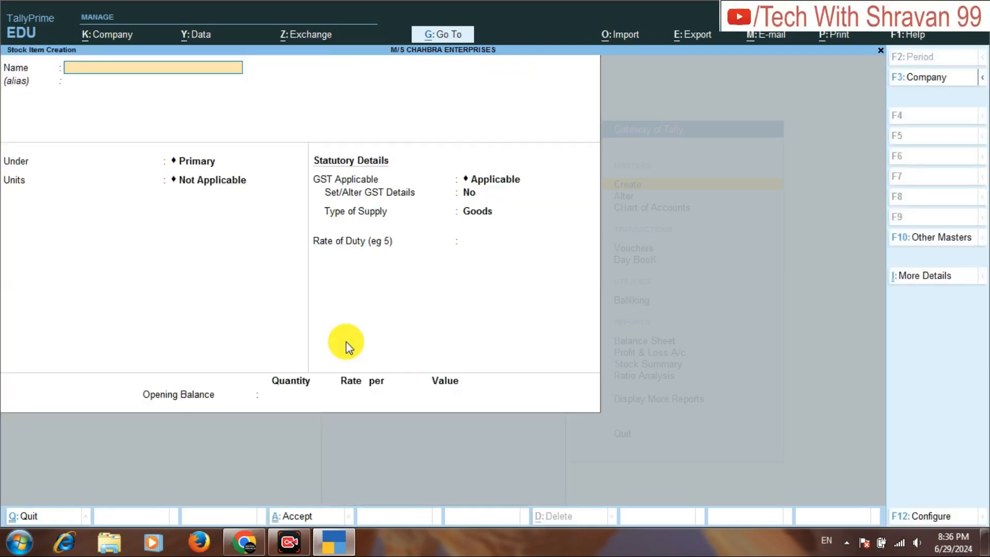
Name the stock item PEARS, place it under the SOAP group and set its units to PCS.
type("PEARS")
key("Return")
key("Return")
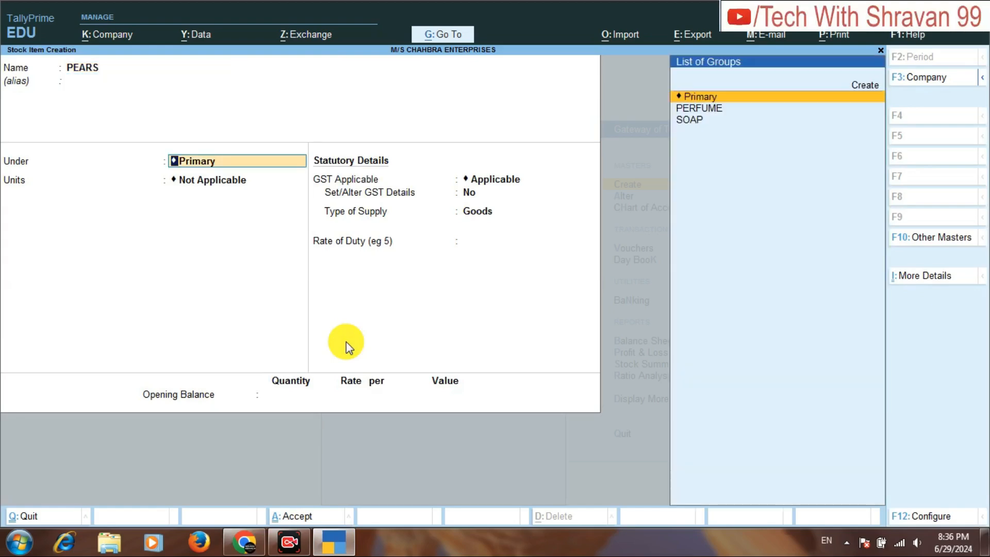
key("Down")
key("Down")
key("Return")
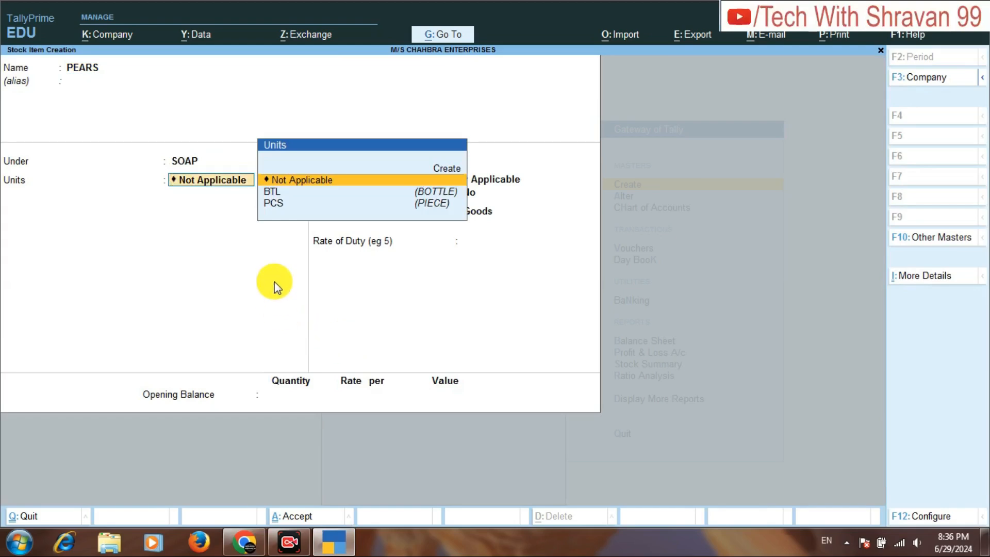
key("Down")
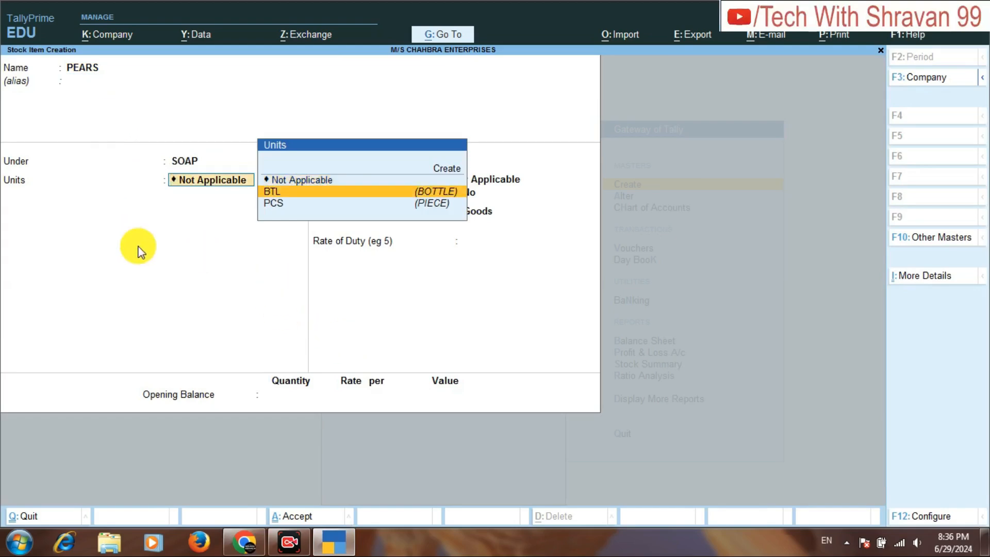
key("Down")
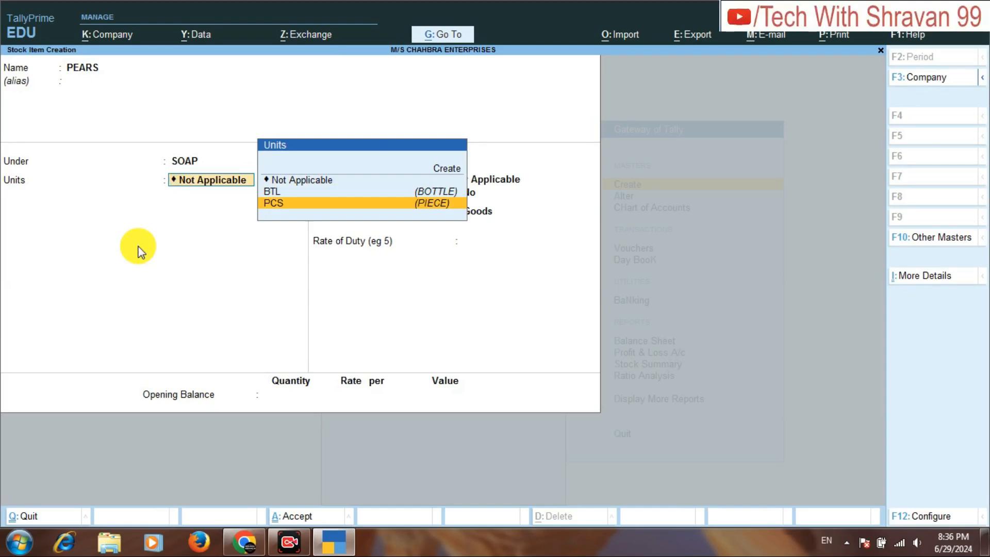
key("Return")
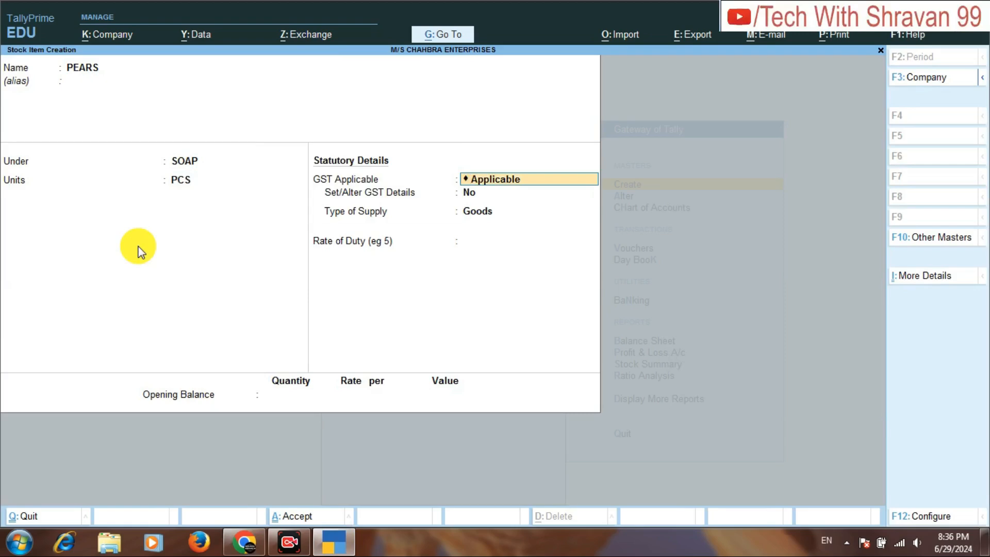
Keep GST Applicable for PEARS with Set/Alter GST Details at No, type of supply Goods and rate of duty 0.
left_click(471, 193)
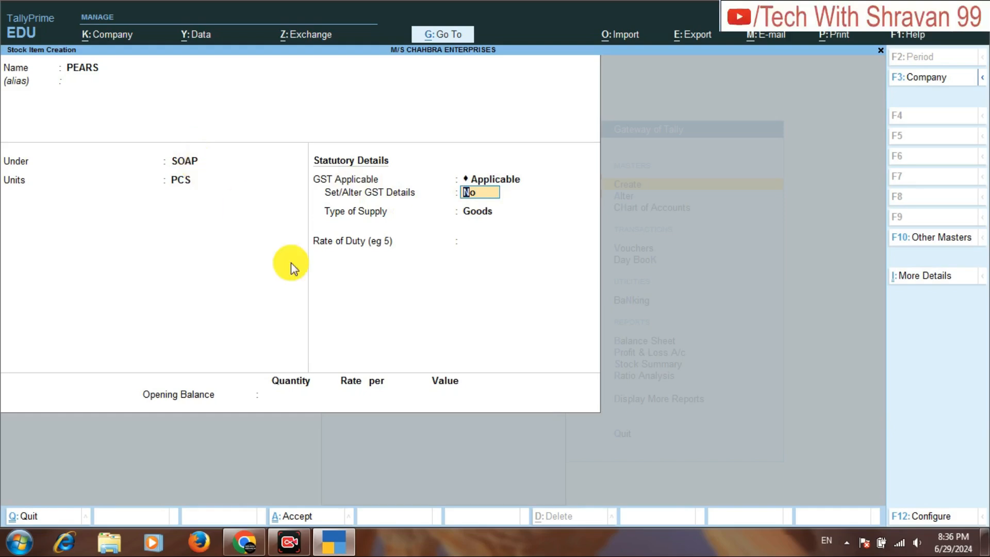
key("Return")
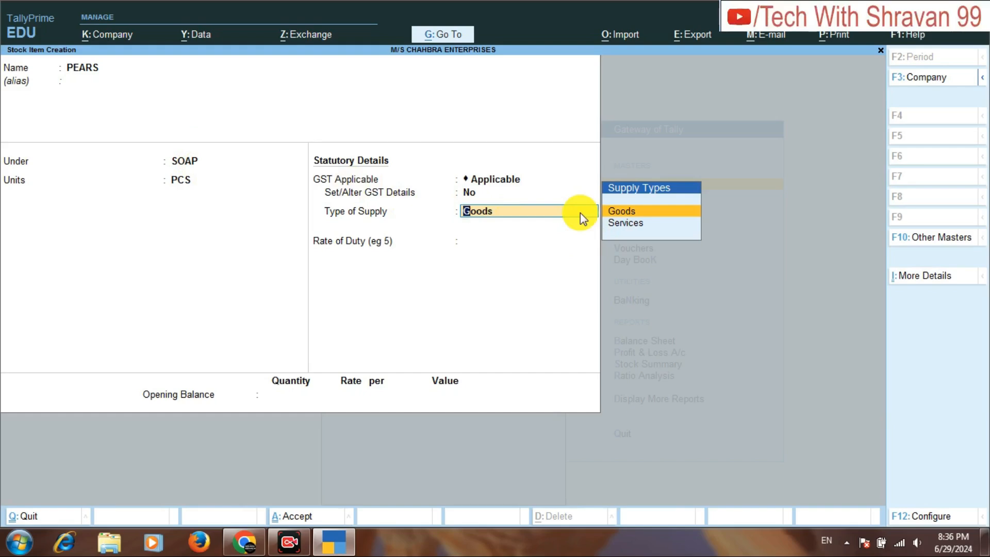
key("Return")
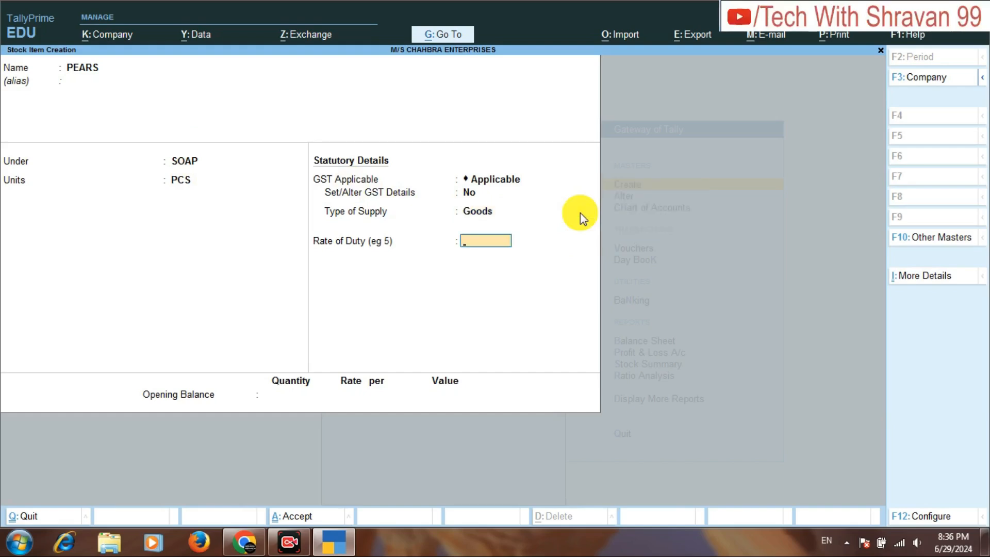
key("Return")
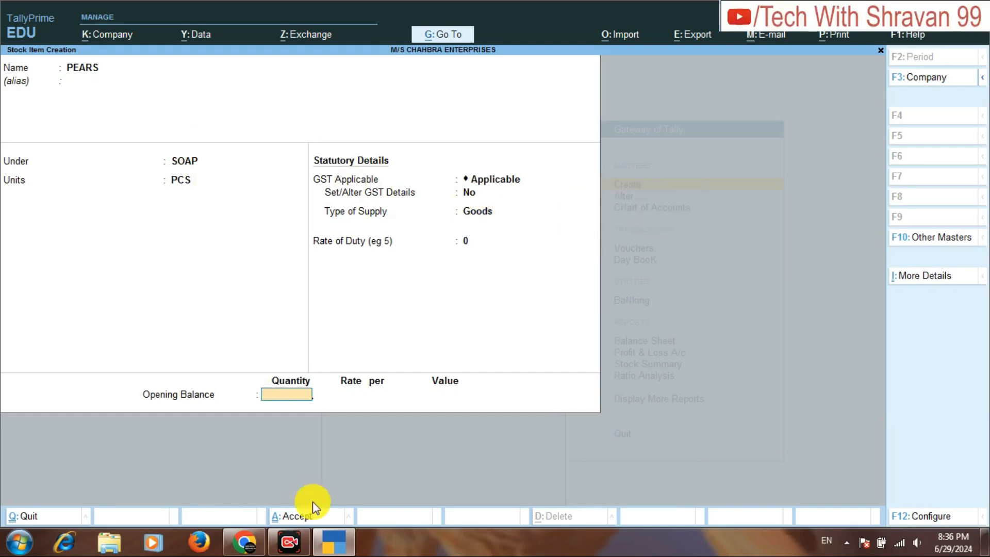
Check the opening stock in the assignment PDF in Chrome, then set the PEARS opening balance quantity to 100 in TallyPrime.
left_click(244, 541)
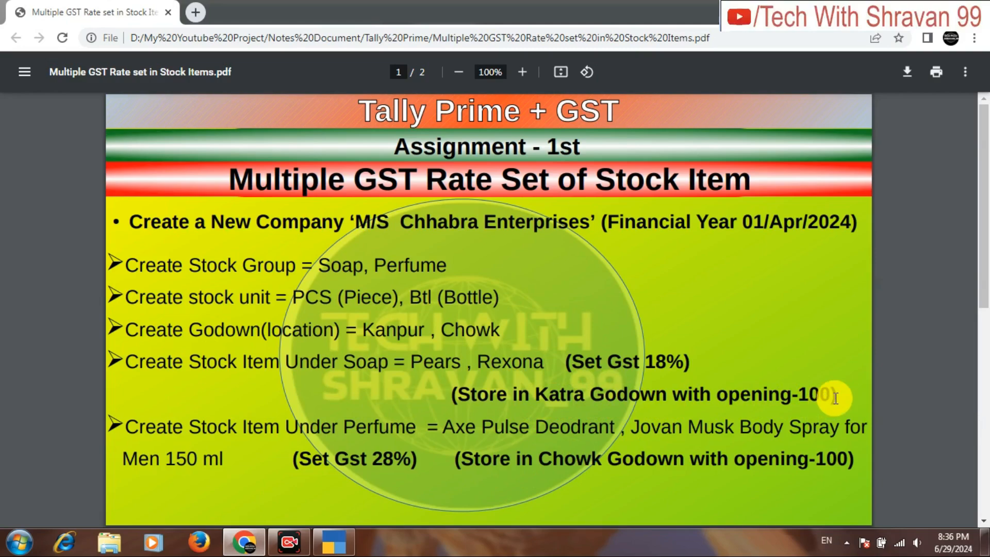
left_click(327, 548)
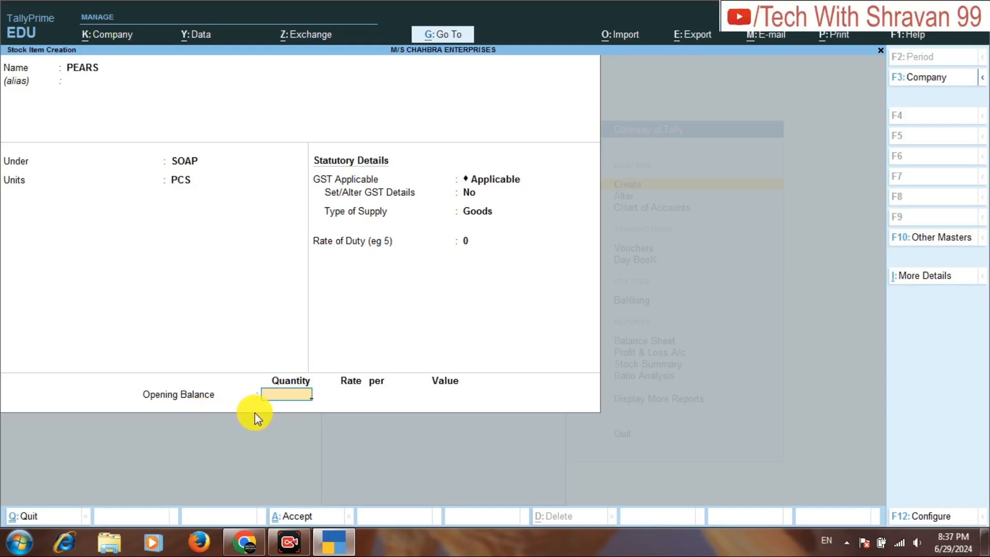
type("100")
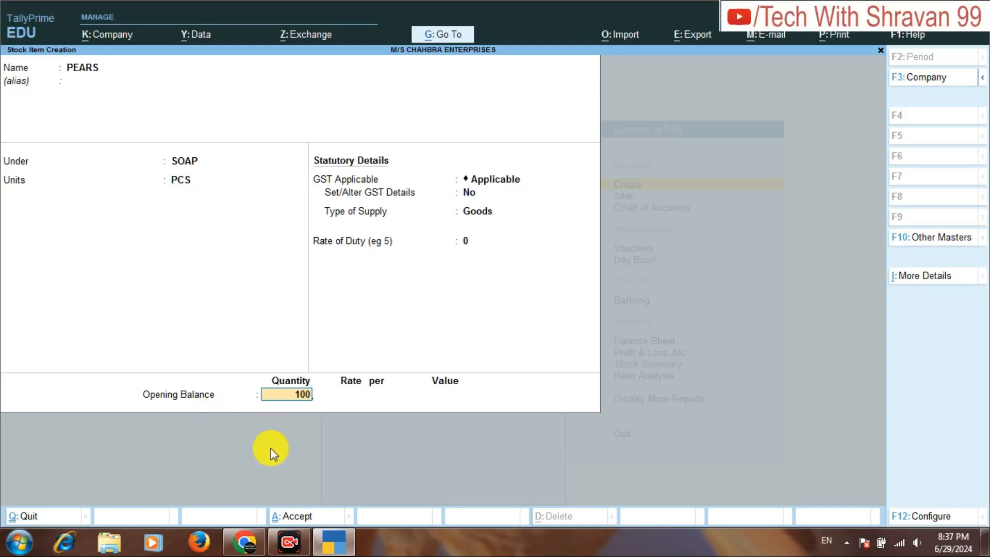
key("Return")
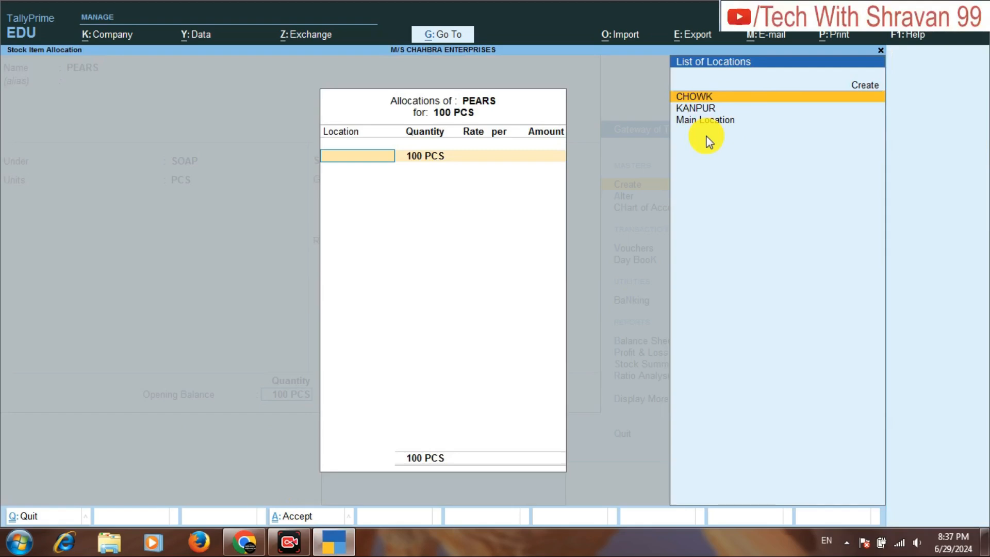
Create a new location KATRA under Primary from within the PEARS opening stock allocation.
key("Up")
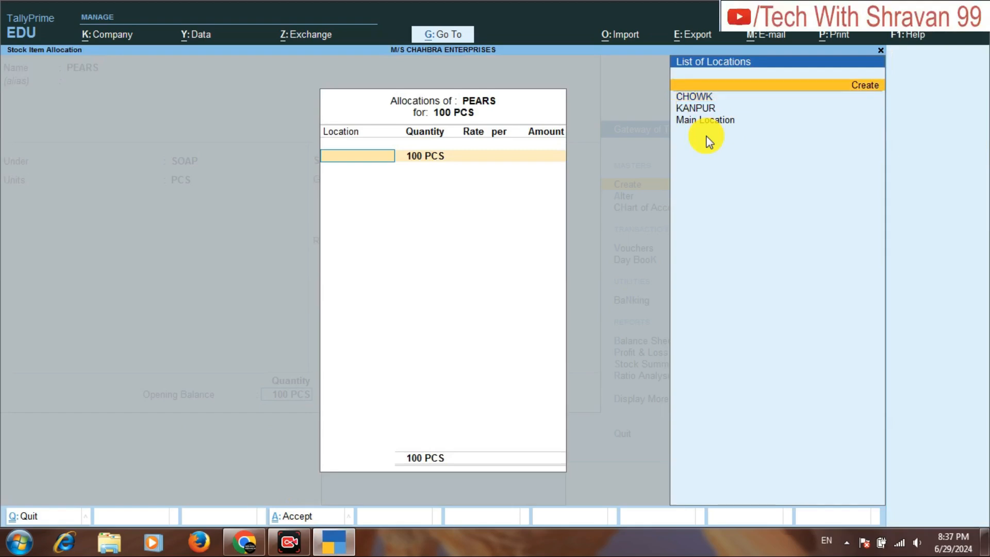
key("Return")
type("KATRA")
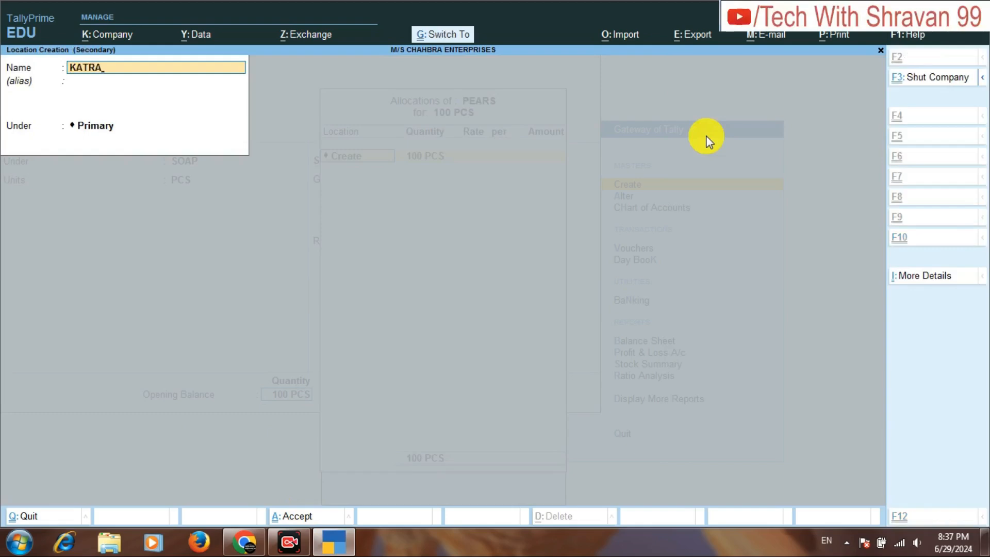
key("ctrl+a")
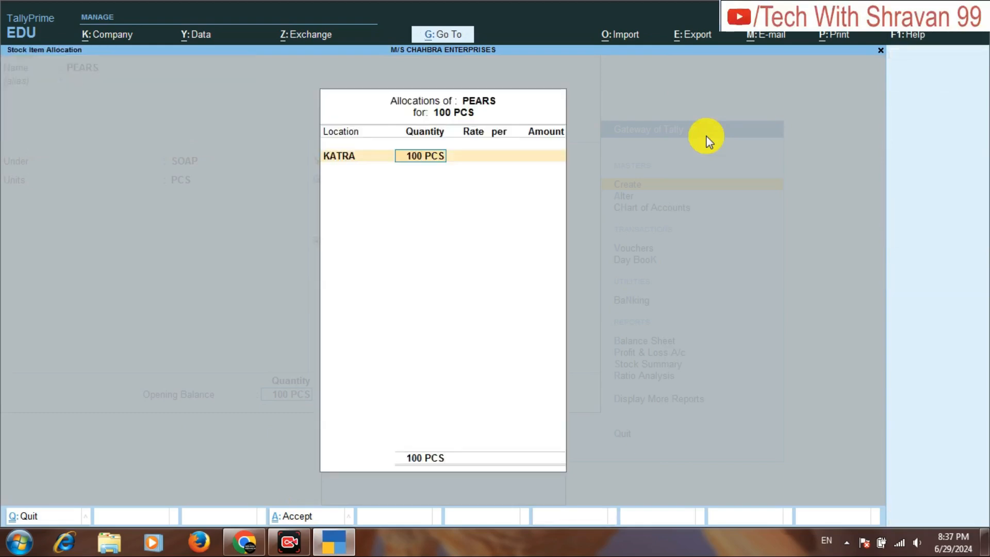
Allocate the 100 PCS of PEARS to KATRA without a rate and save the stock item.
key("Return")
key("ctrl+a")
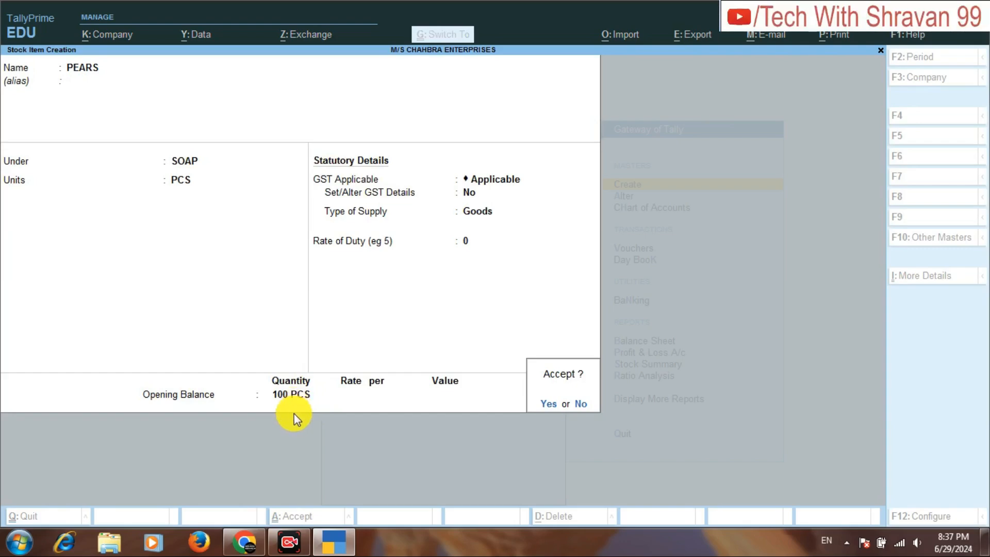
key("y")
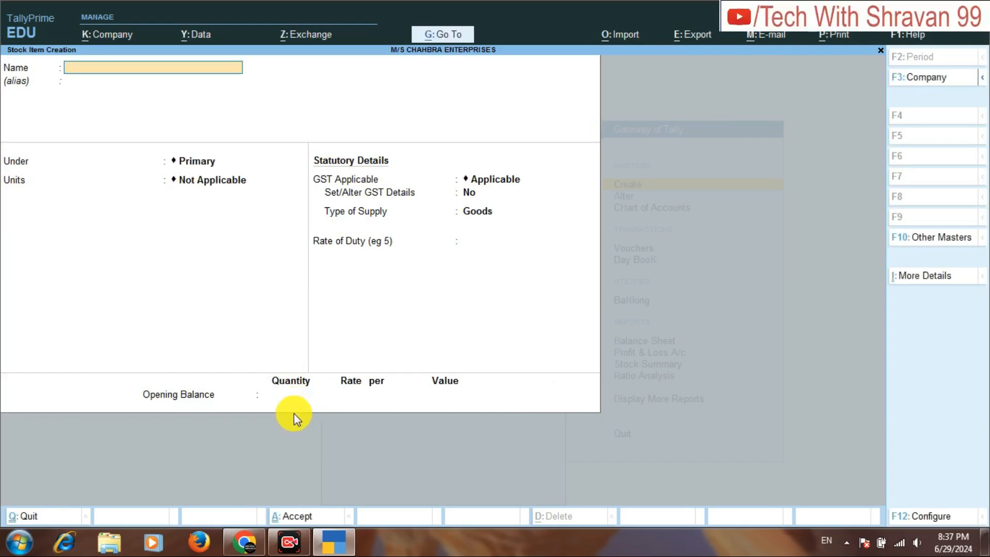
Check the next soap item in the assignment PDF in Chrome, then enter stock item REXONA in TallyPrime under SOAP with units PCS.
left_click(243, 541)
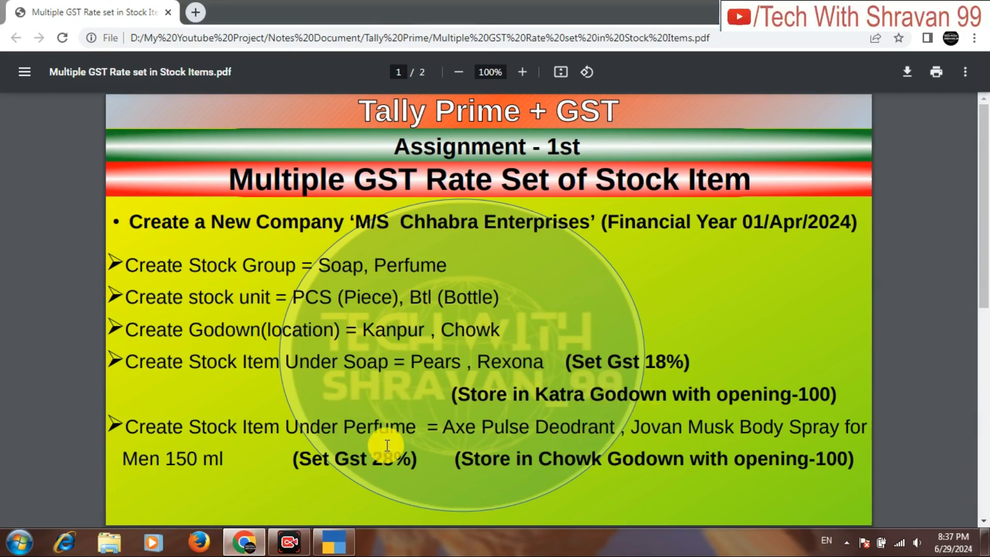
left_click(317, 540)
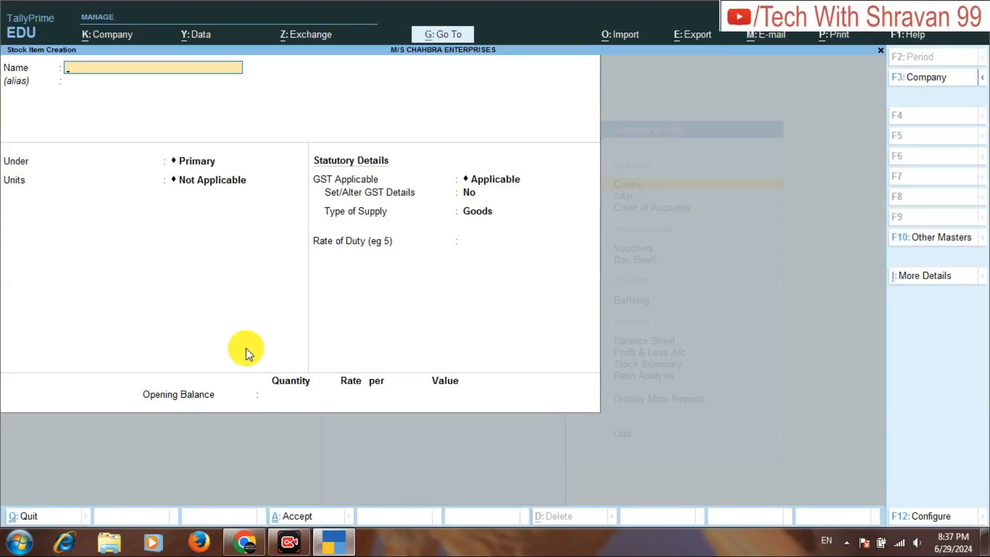
type("REXONA")
key("Return")
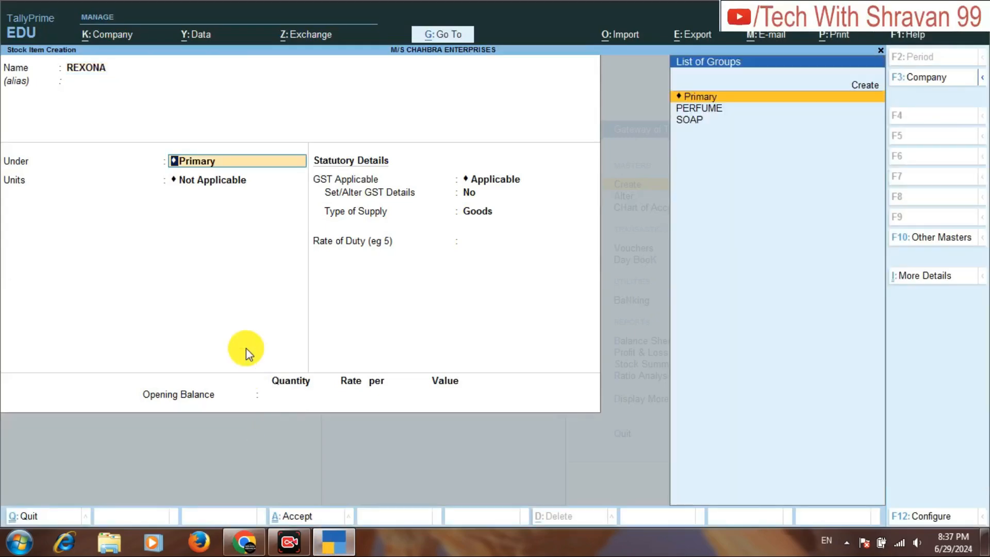
key("Down")
key("Down")
key("Return")
key("Down")
key("Down")
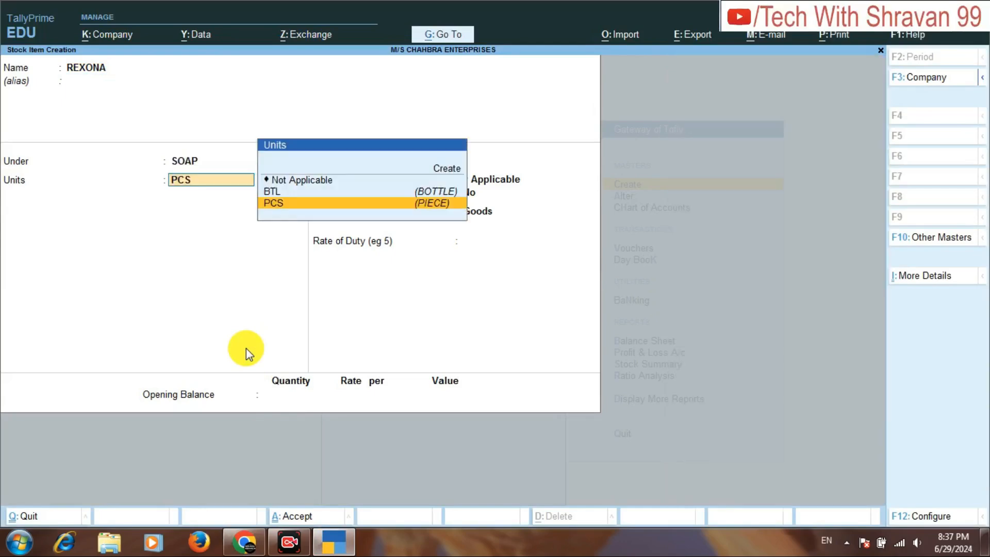
key("Return")
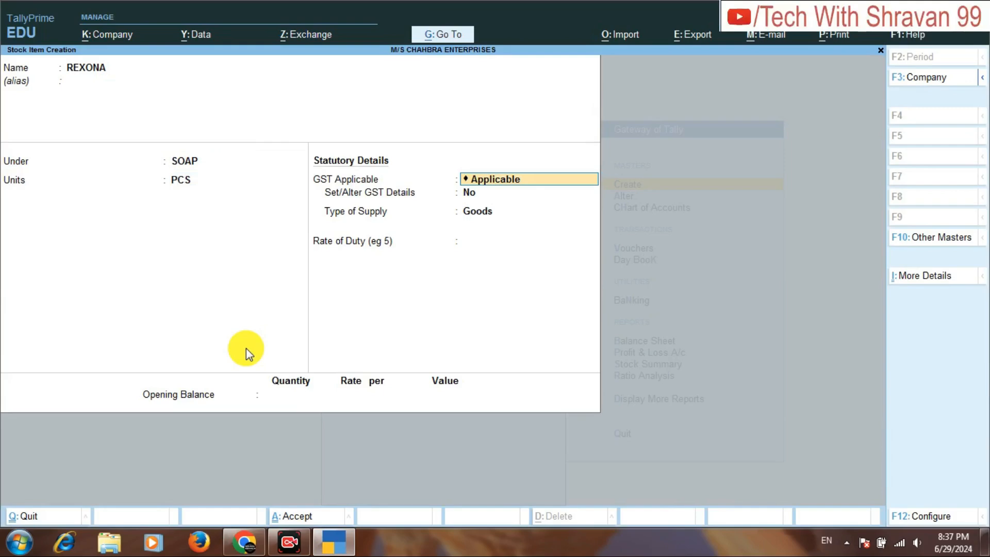
Keep the default GST details for REXONA with a rate of duty of 0 and set its opening balance quantity to 100.
key("Return")
key("Return")
key("Return")
key("Return")
key("Return")
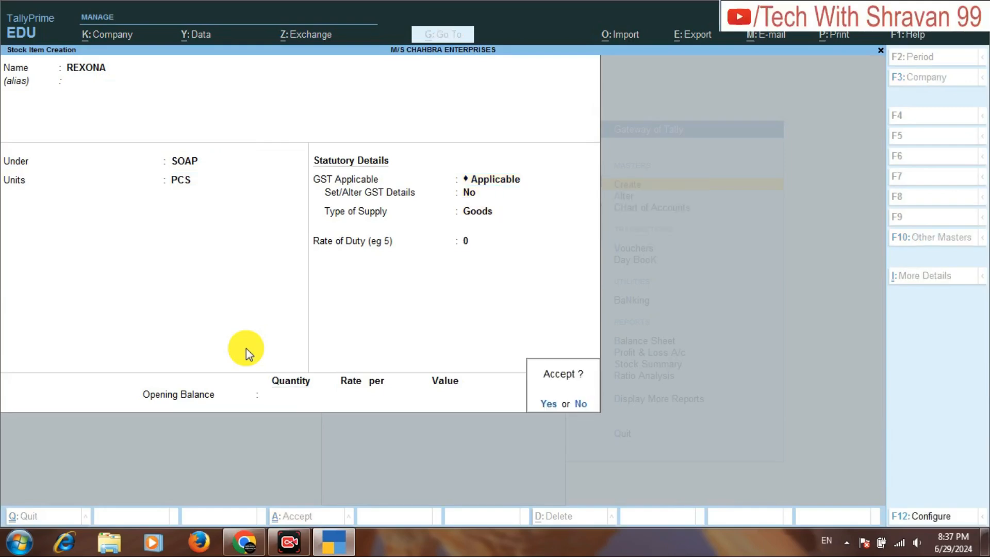
key("n")
key("Return")
key("Return")
key("Return")
key("Return")
key("Return")
key("Return")
key("Return")
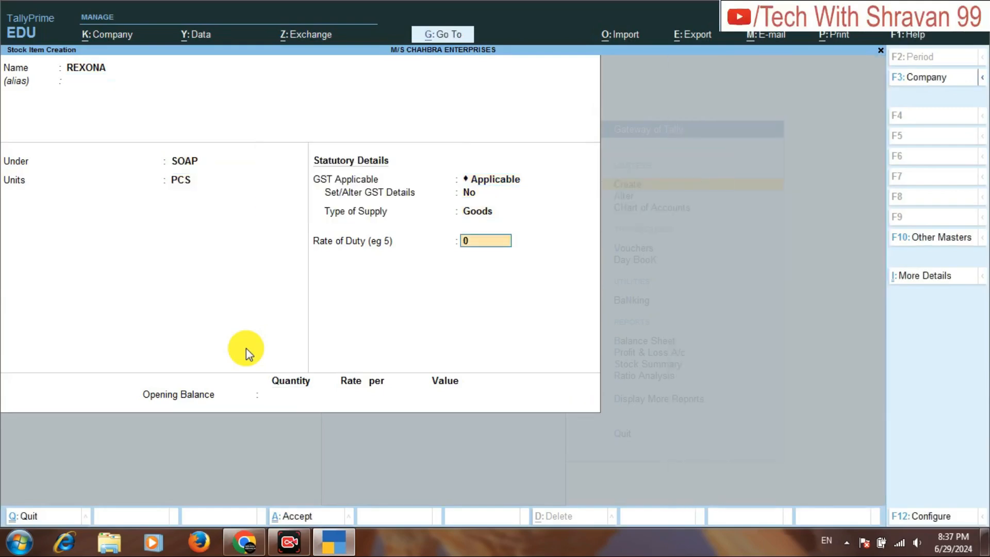
key("Return")
type("100")
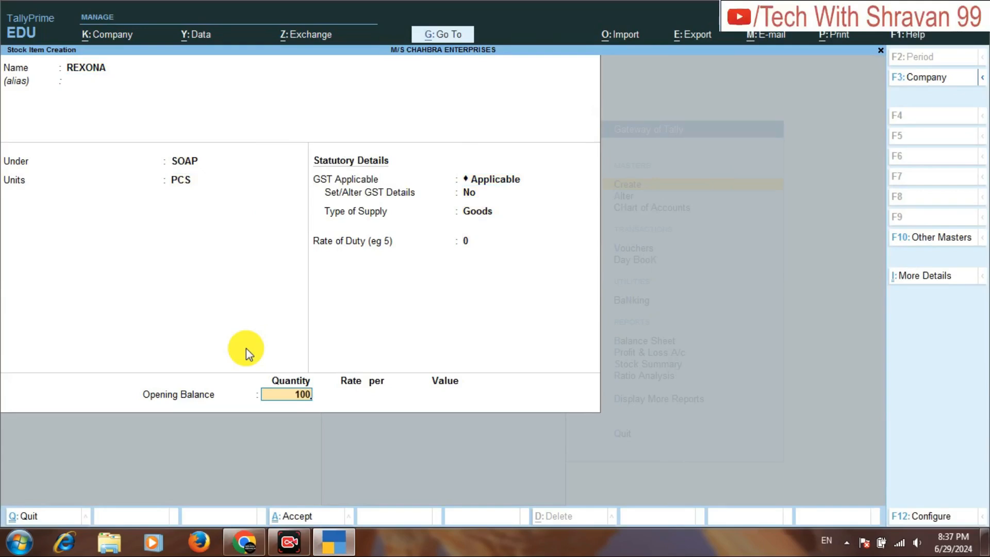
Allocate the 100 PCS of REXONA to the KATRA location without a rate and save the stock item.
key("Return")
key("Down")
key("Return")
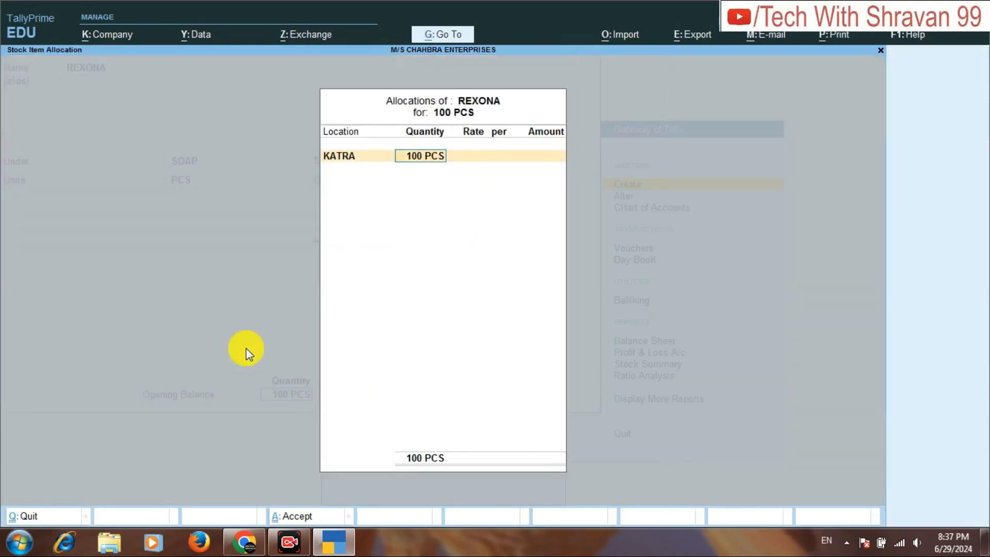
key("Return")
key("Return")
key("Return")
key("Return")
key("Return")
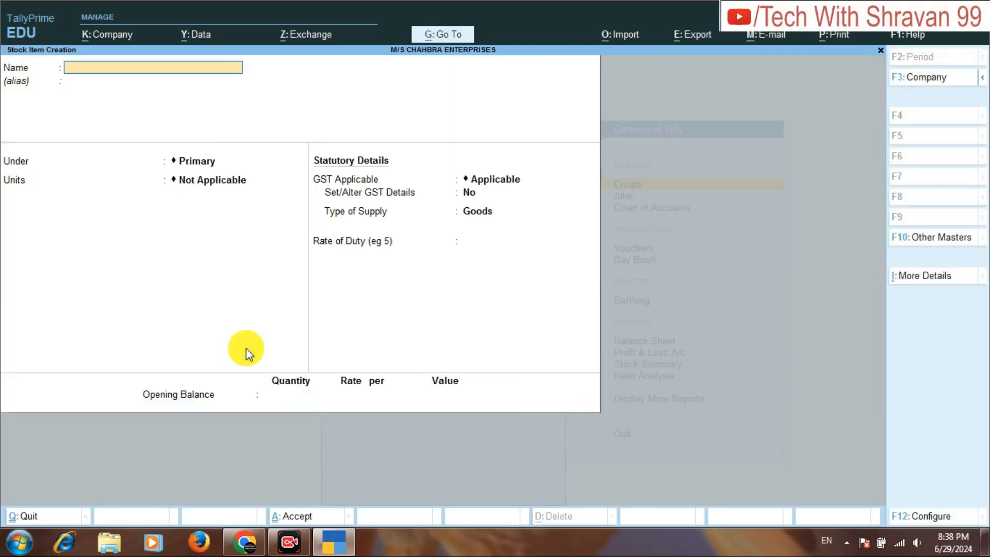
Check the perfume items in the assignment PDF in Chrome, then enter stock item AXEPULSE DEODRANT in TallyPrime under PERFUME with units BTL.
left_click(245, 548)
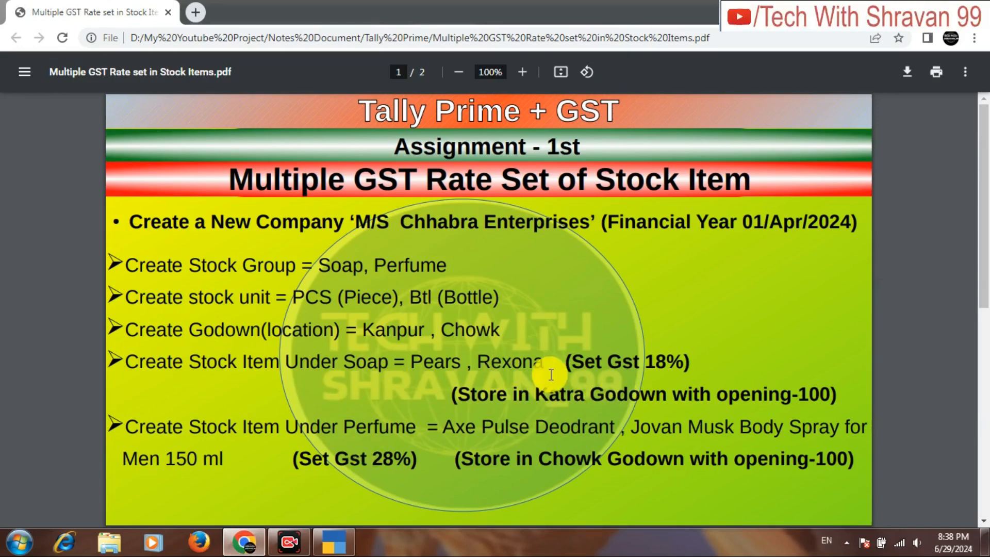
left_click_drag(985, 257, 985, 291)
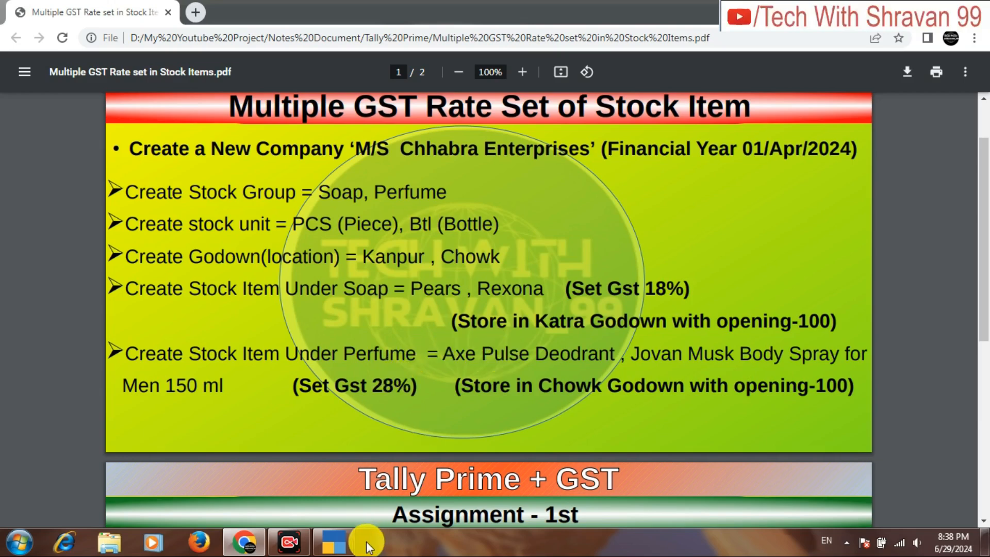
left_click(330, 542)
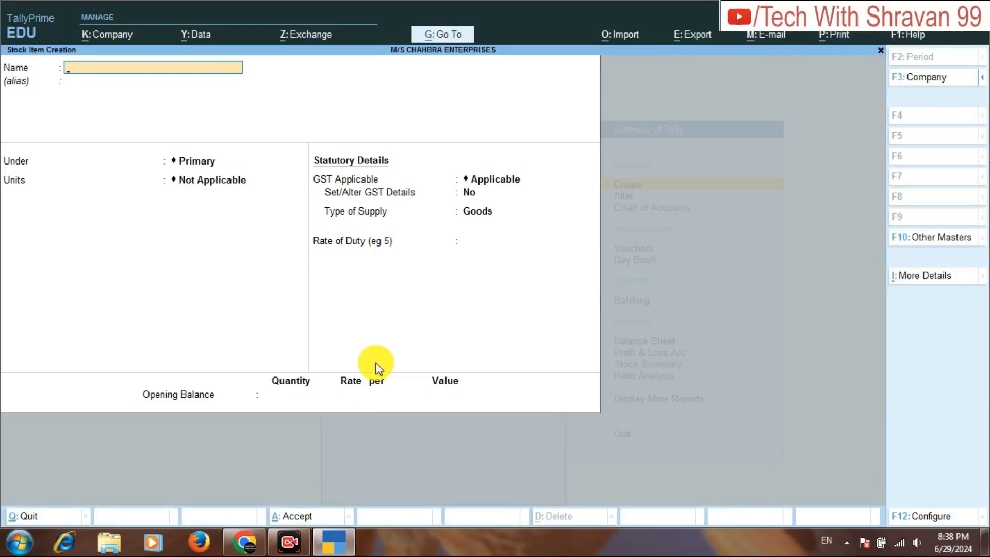
type("AXEPULSE DEODRANT")
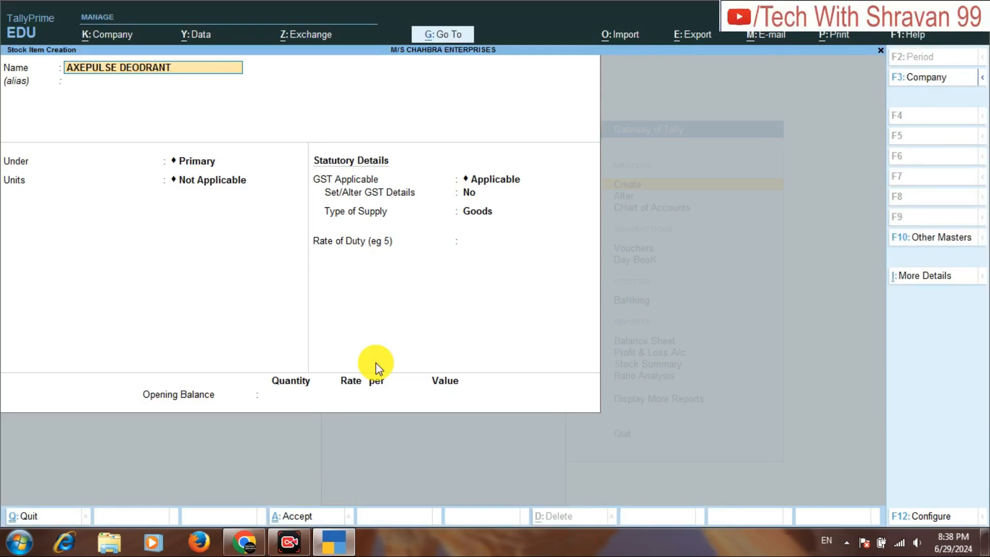
key("Return")
key("Down")
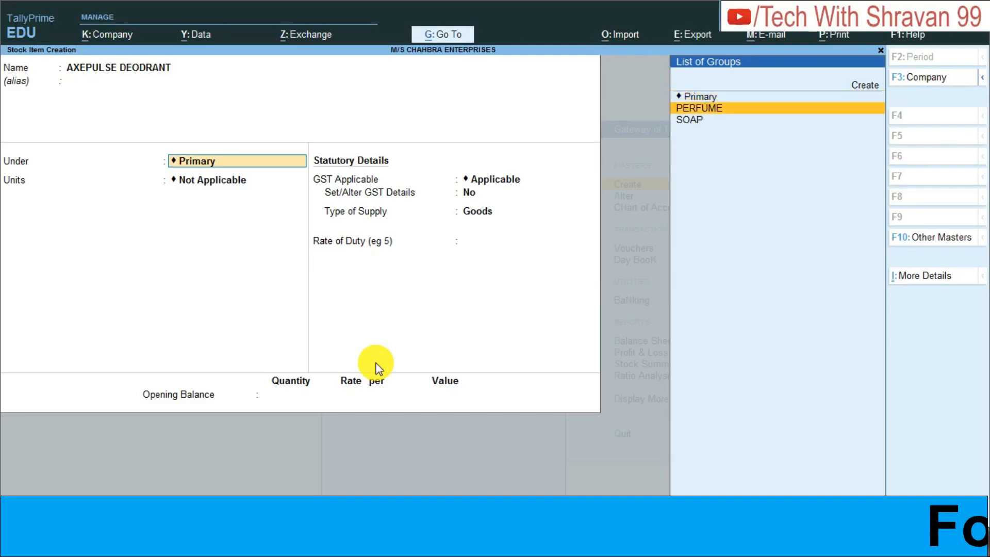
key("Return")
key("Down")
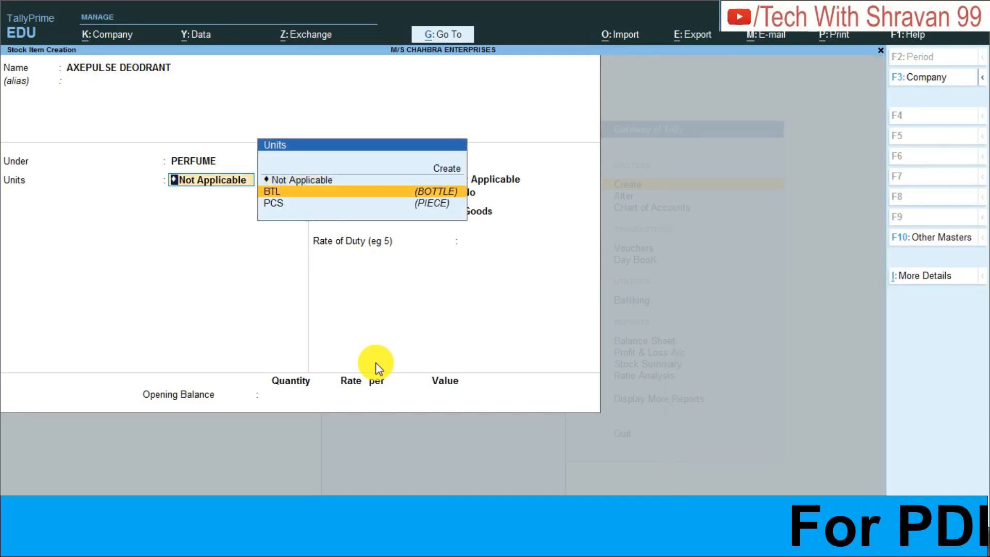
key("Return")
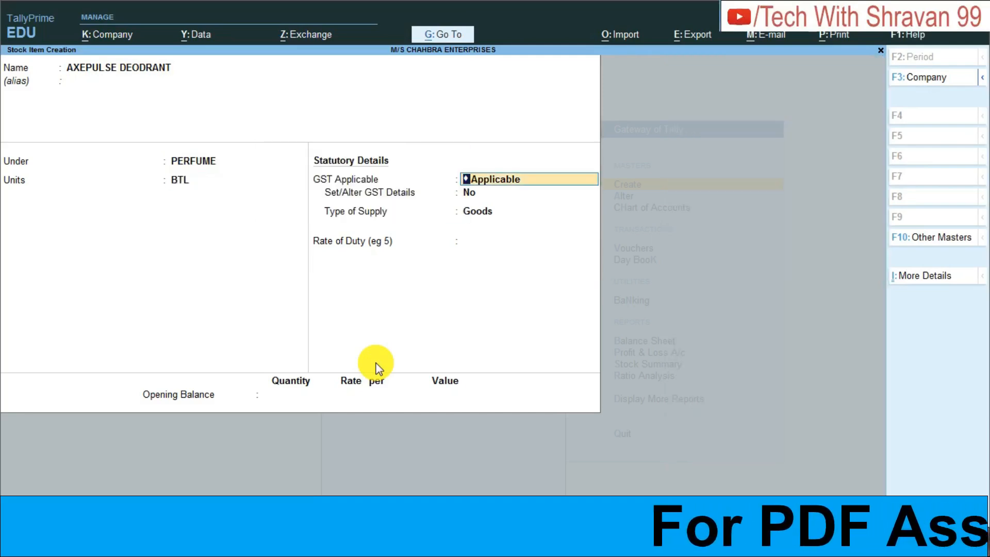
Keep the default GST details for AXEPULSE DEODRANT and set its opening balance quantity to 100.
key("Return")
key("Return")
key("Return")
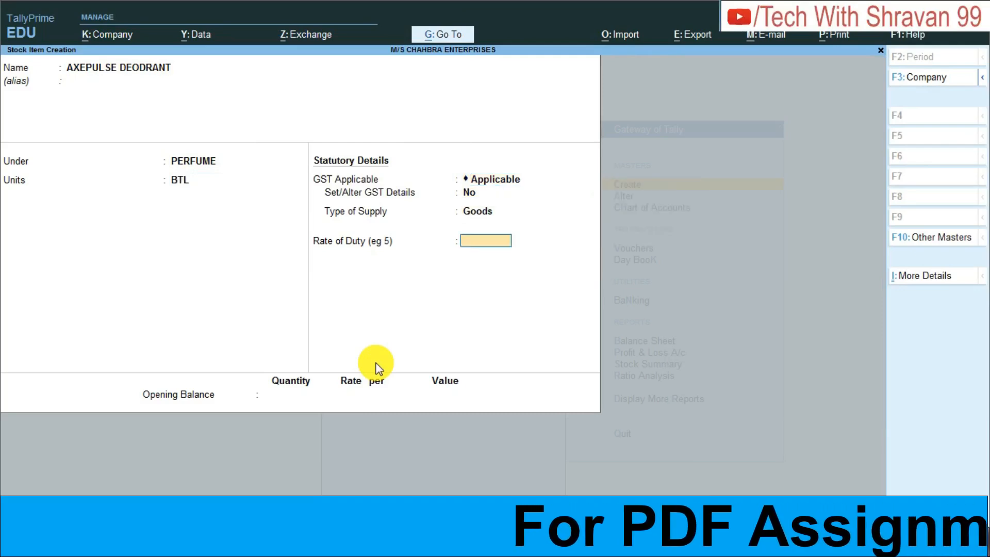
type("100")
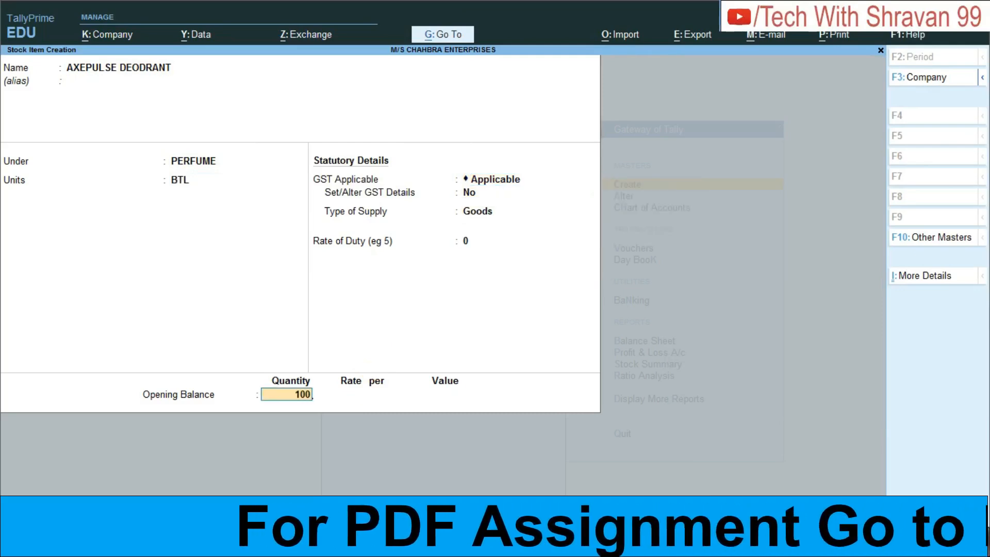
Check the perfume godown in the PDF in Chrome, then allocate the 100 BTL of AXEPULSE DEODRANT to CHOWK in TallyPrime and save the item.
left_click(299, 546)
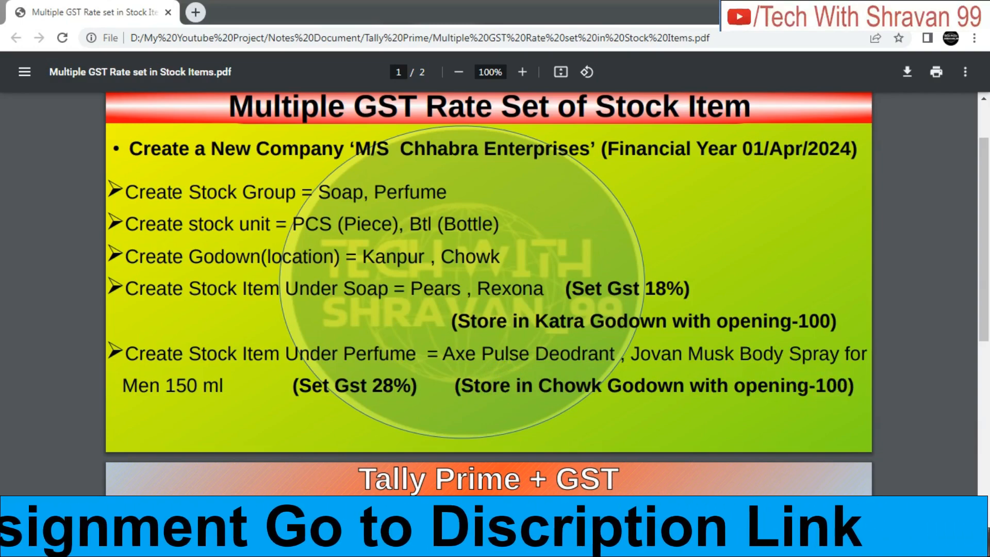
key("alt+Tab")
key("Return")
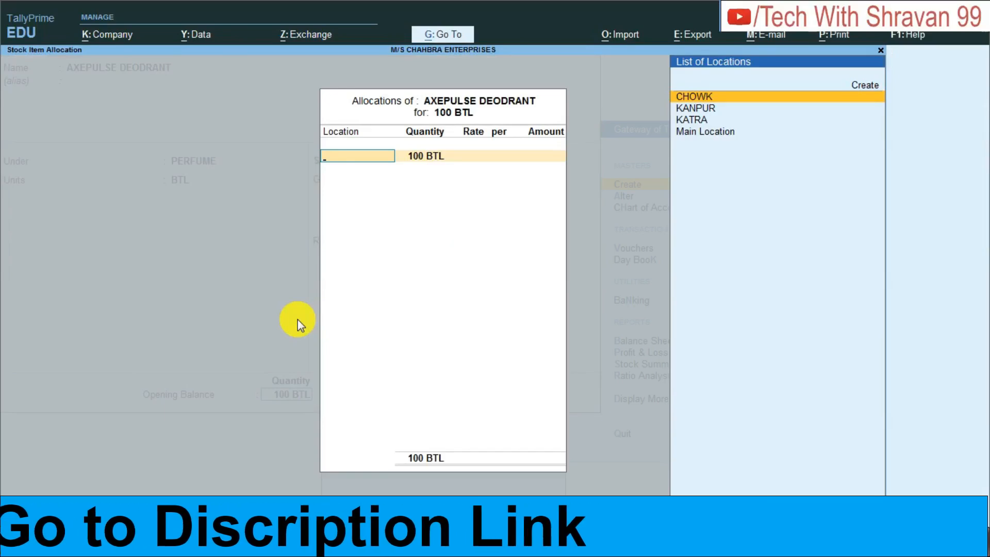
key("Return")
key("Return")
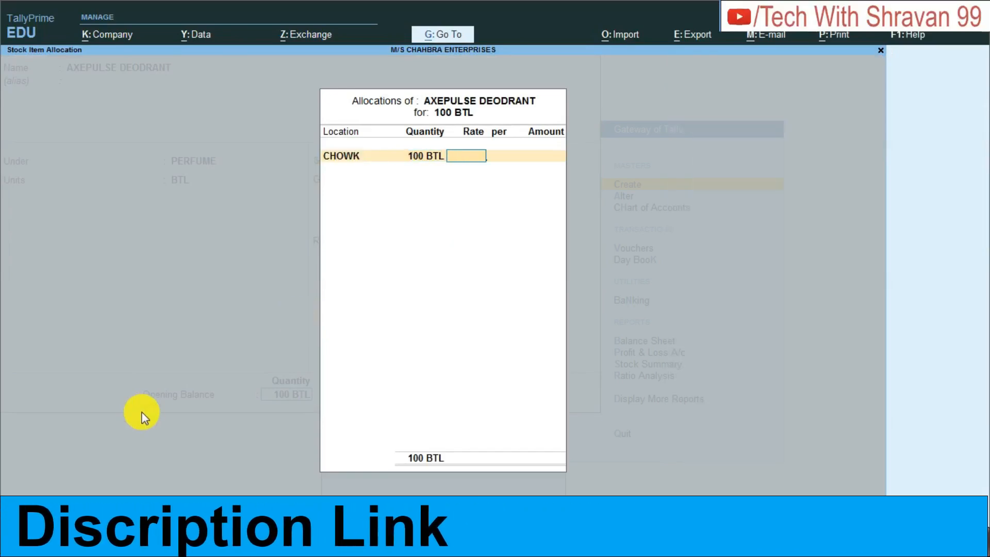
key("ctrl+a")
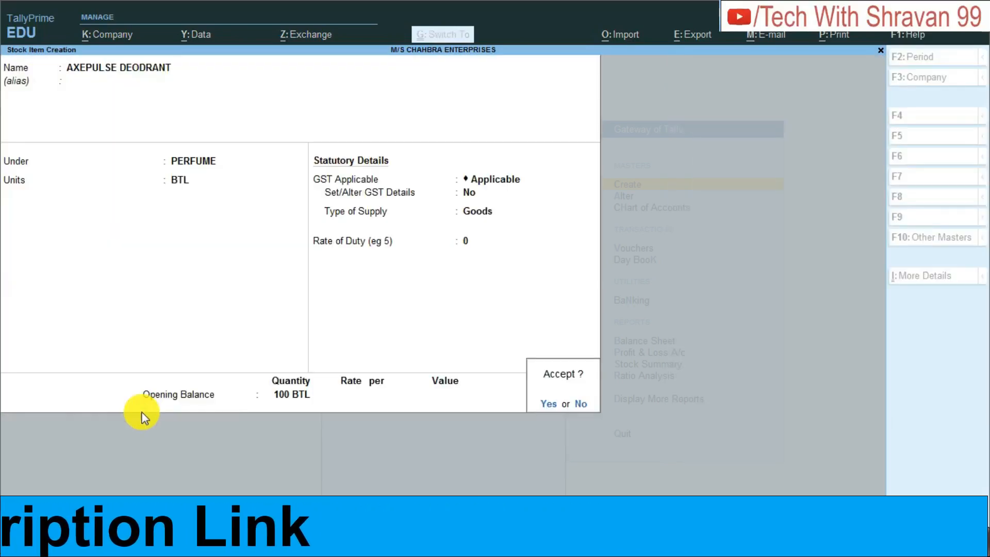
key("ctrl+a")
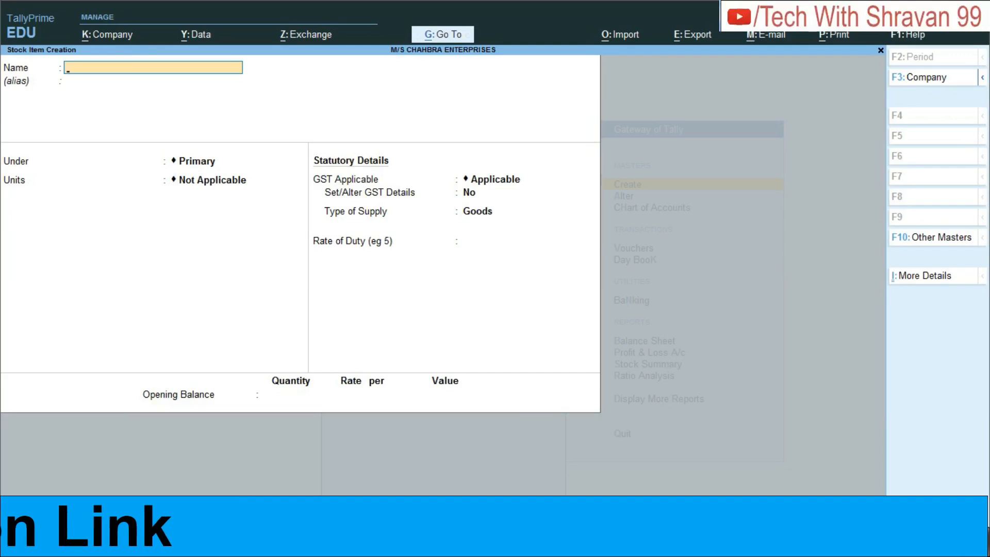
Check the second perfume item in the PDF in Chrome, then name the new TallyPrime stock item JONVAN MUSK BODY SPRAY FOR MEN 150.
key("alt+Tab")
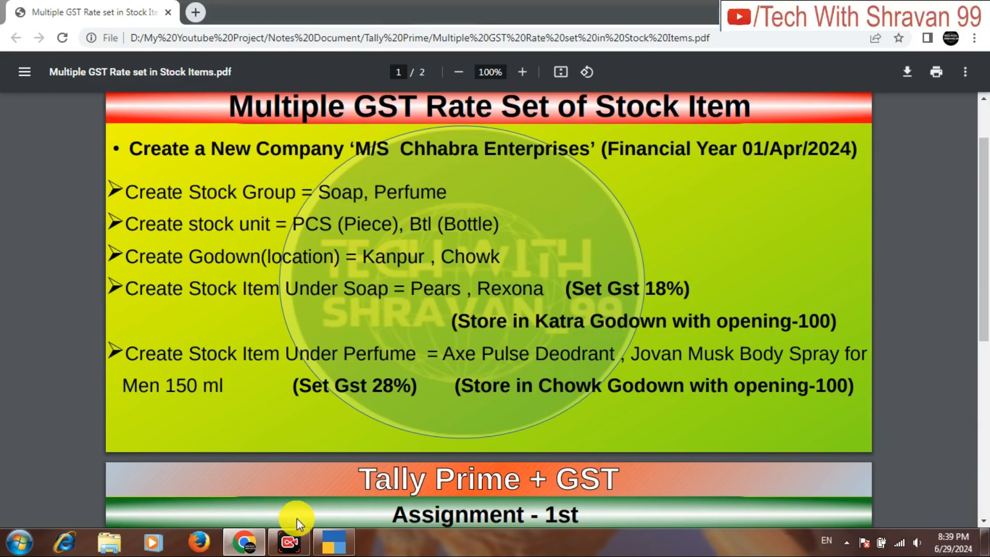
left_click(334, 542)
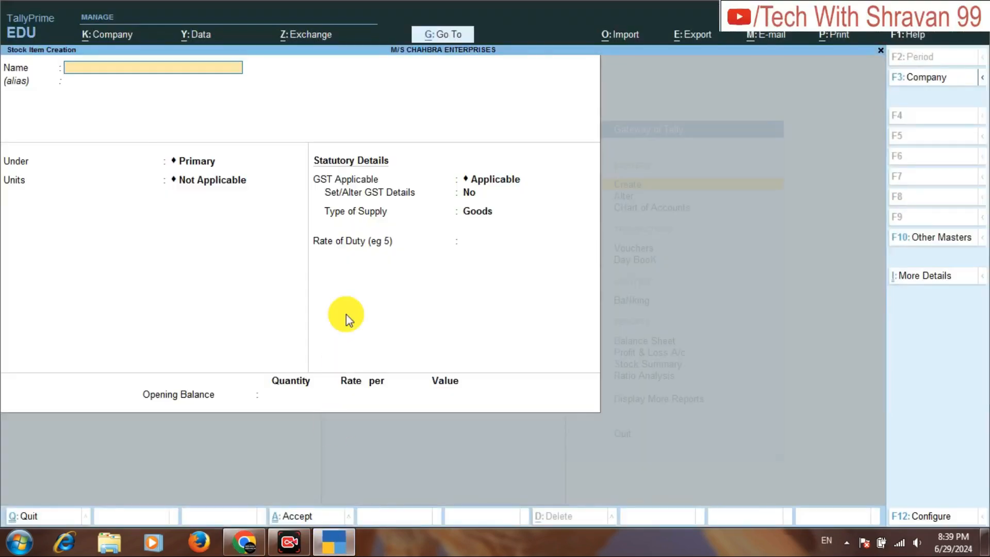
type("JONVAN MUSK BODY")
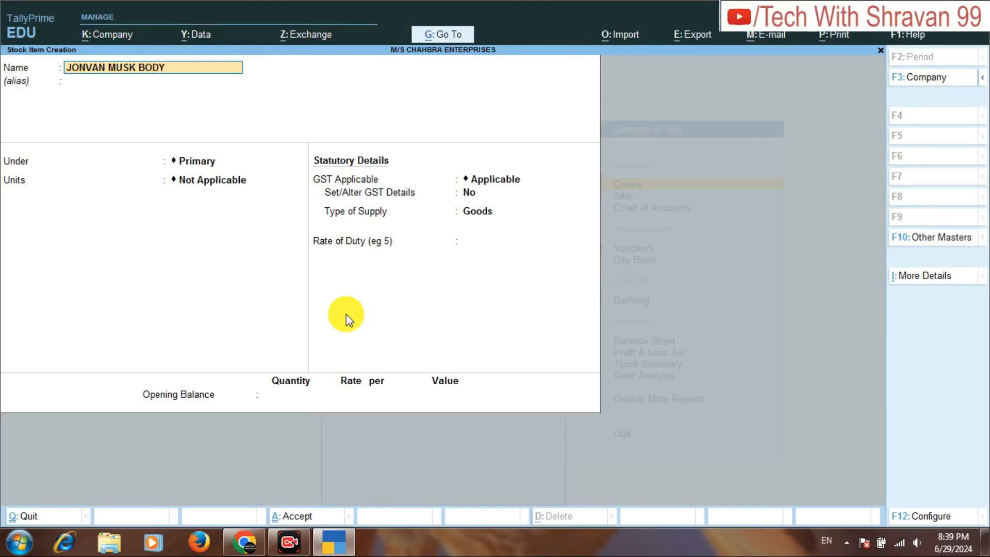
type(" SPRAY FOR MEN 150")
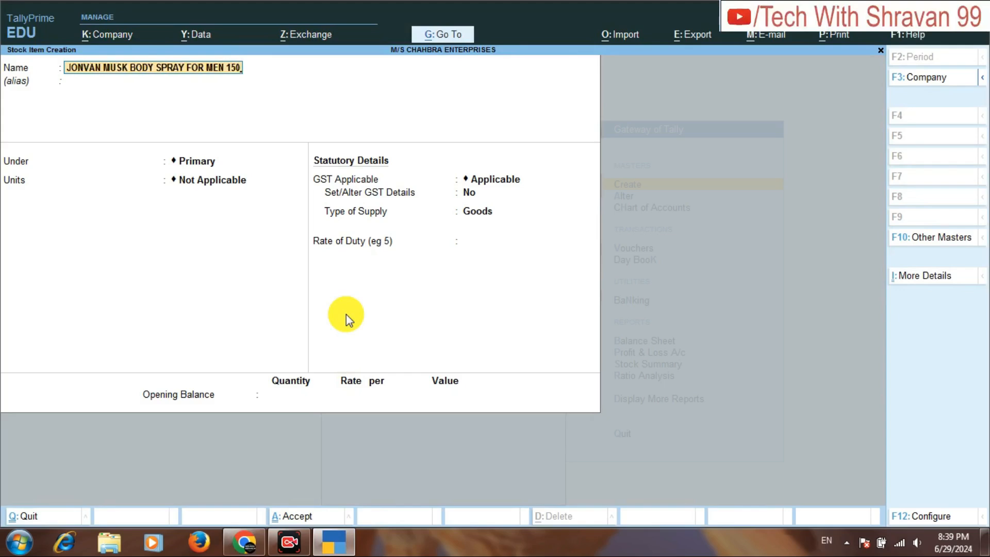
key("Return")
Place the body spray item under the PERFUME group with BTL as its unit.
key("Return")
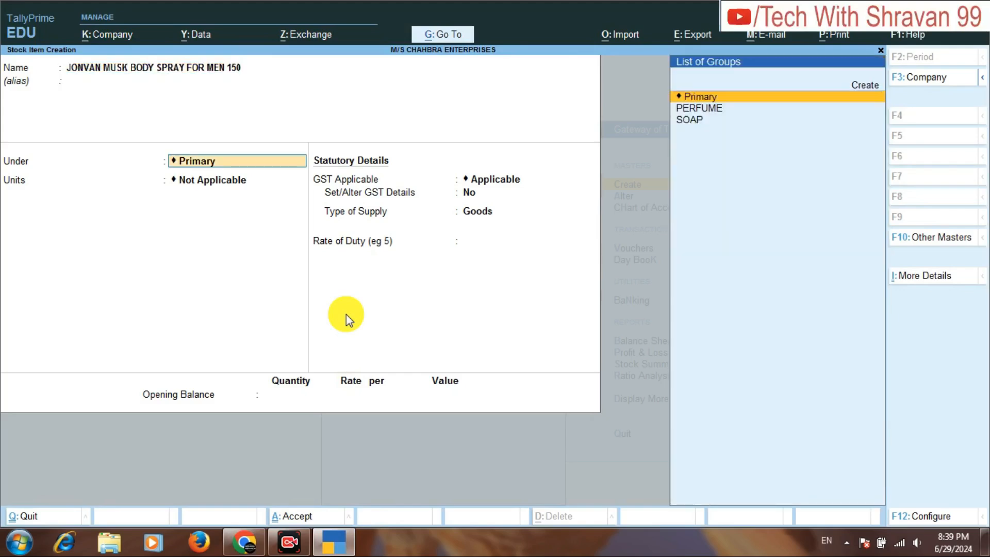
key("Down")
key("Return")
key("Down")
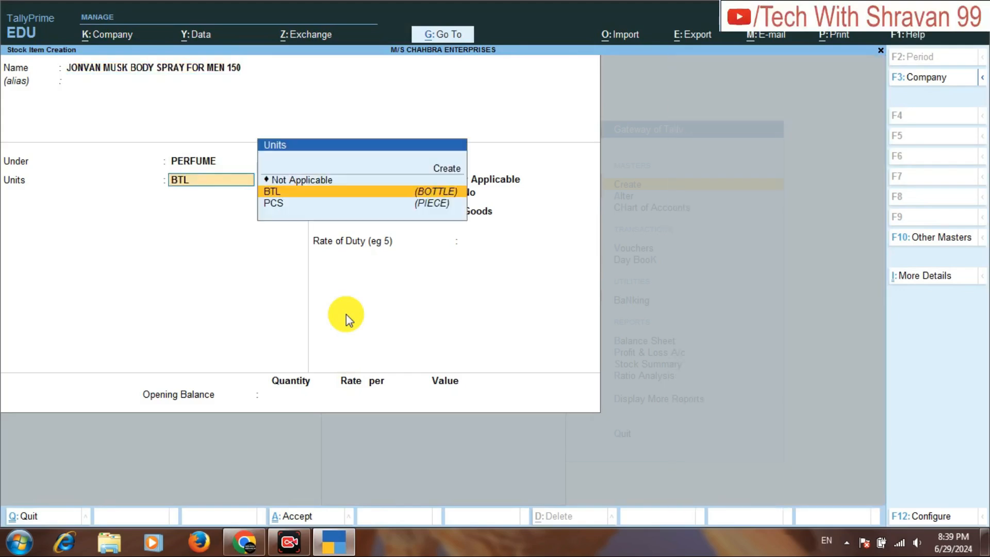
Keep the body spray's default GST details with supply type Goods and set its opening balance quantity to 100.
key("Return")
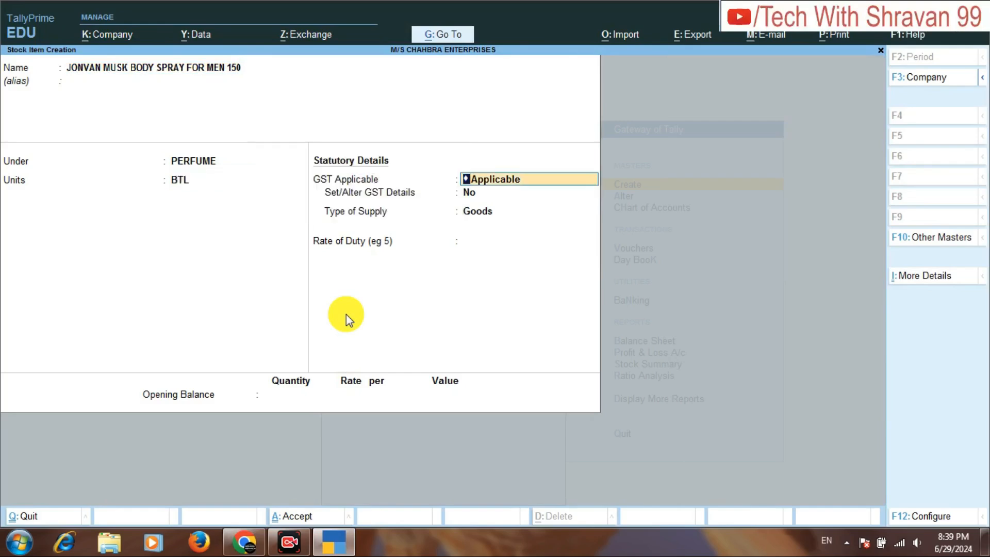
key("Return")
key("Return")
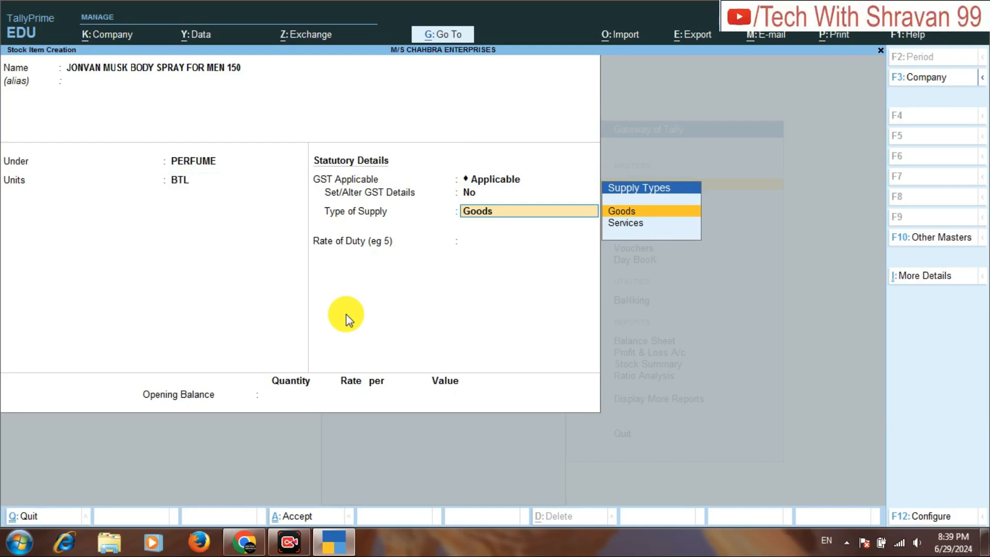
key("Return")
key("Return")
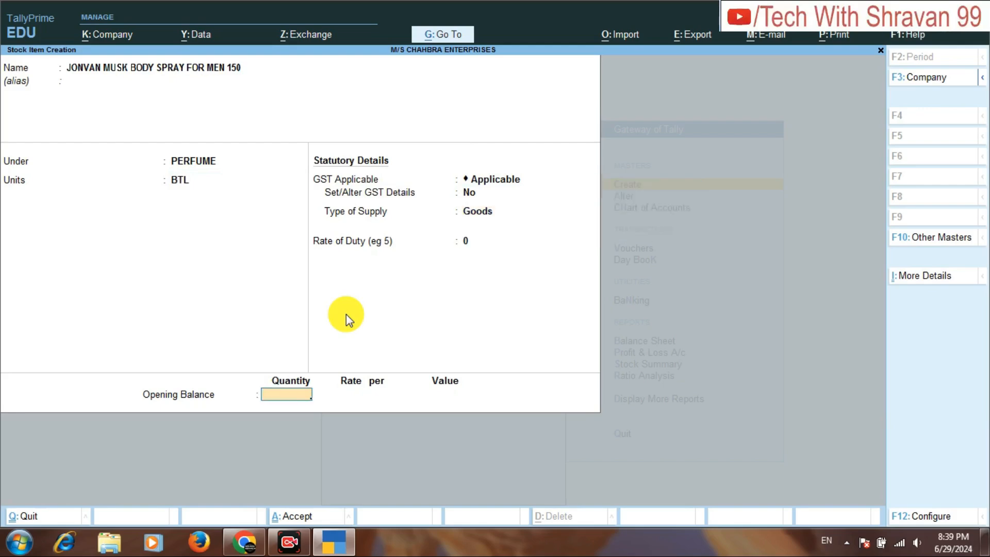
type("100")
key("Return")
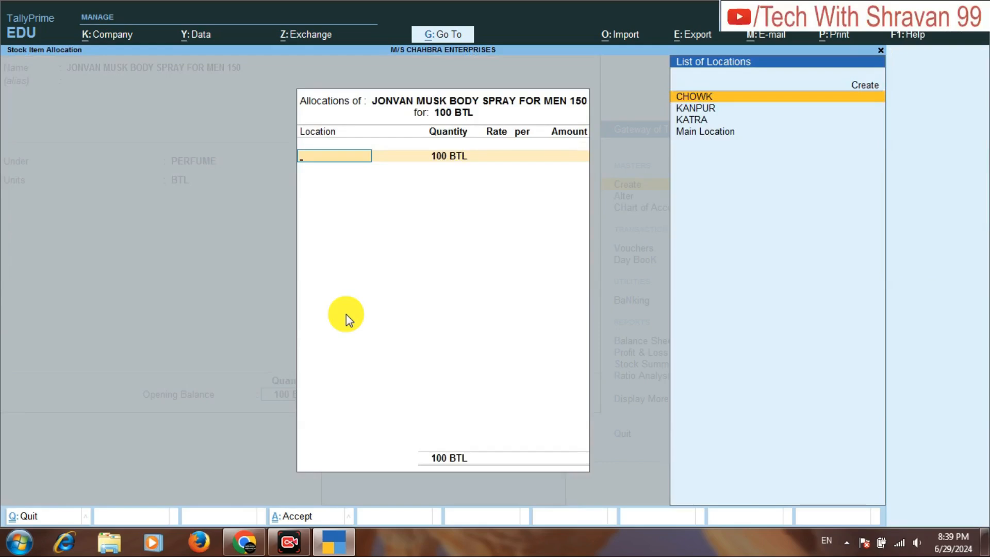
Allocate the 100 BTL of body spray to CHOWK without a rate, save the item and return to the Gateway of Tally.
key("Return")
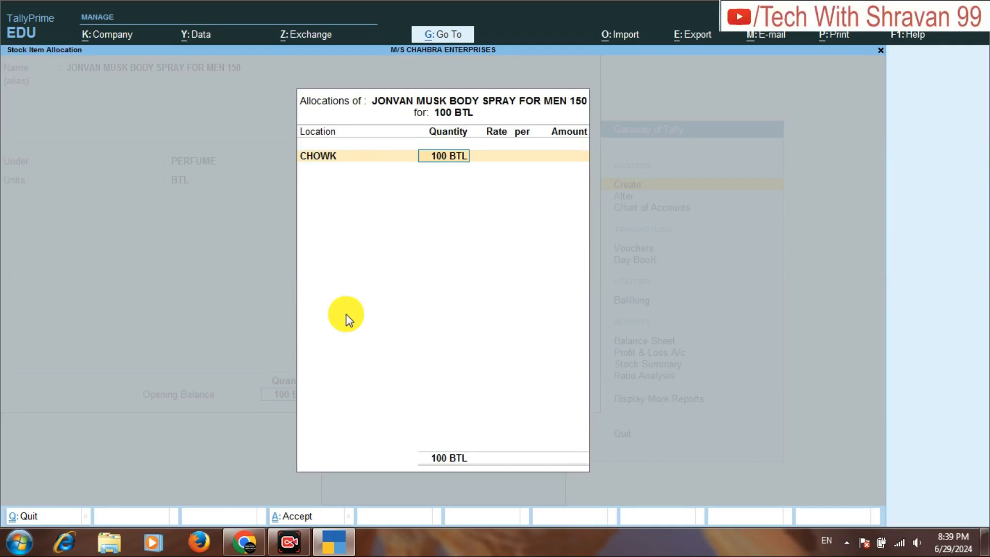
key("Return")
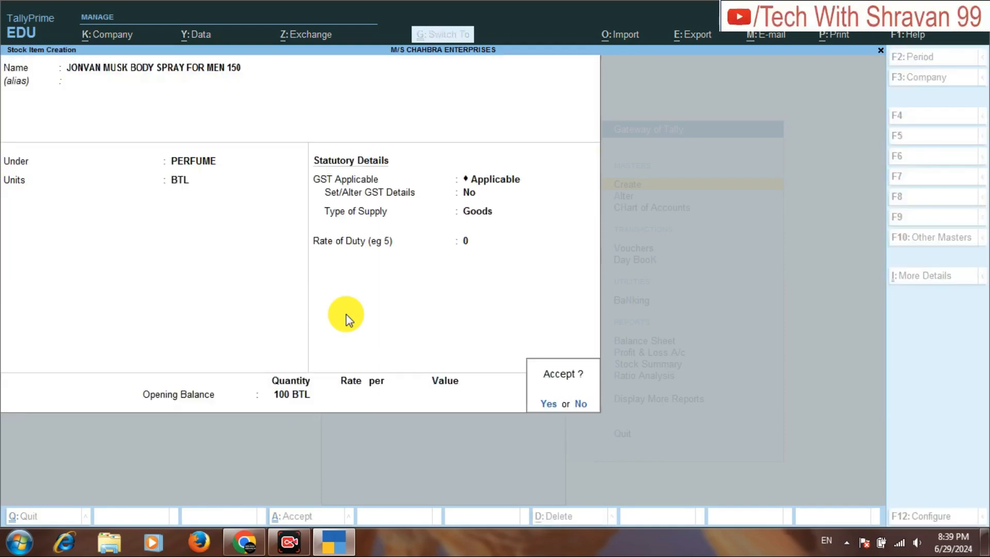
key("Return")
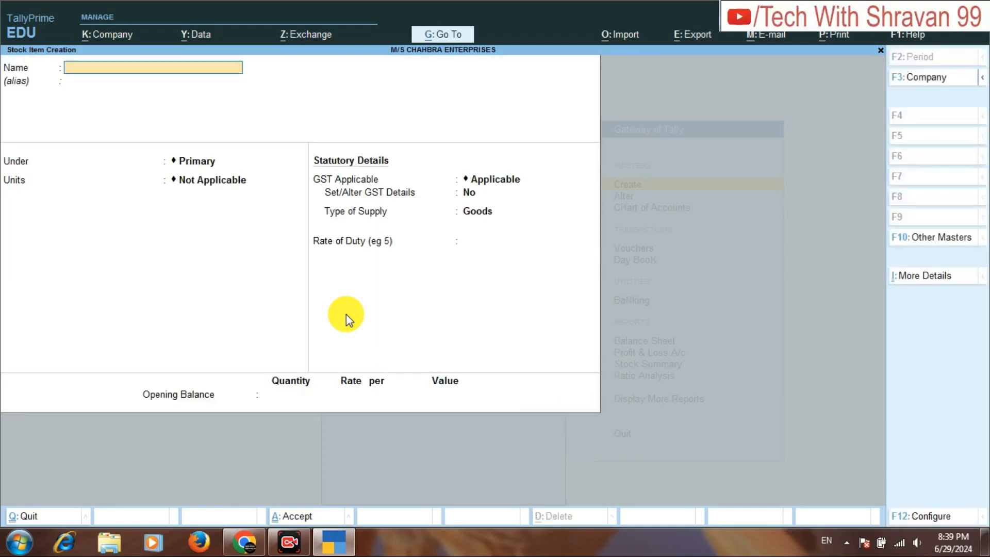
key("Escape")
key("Escape")
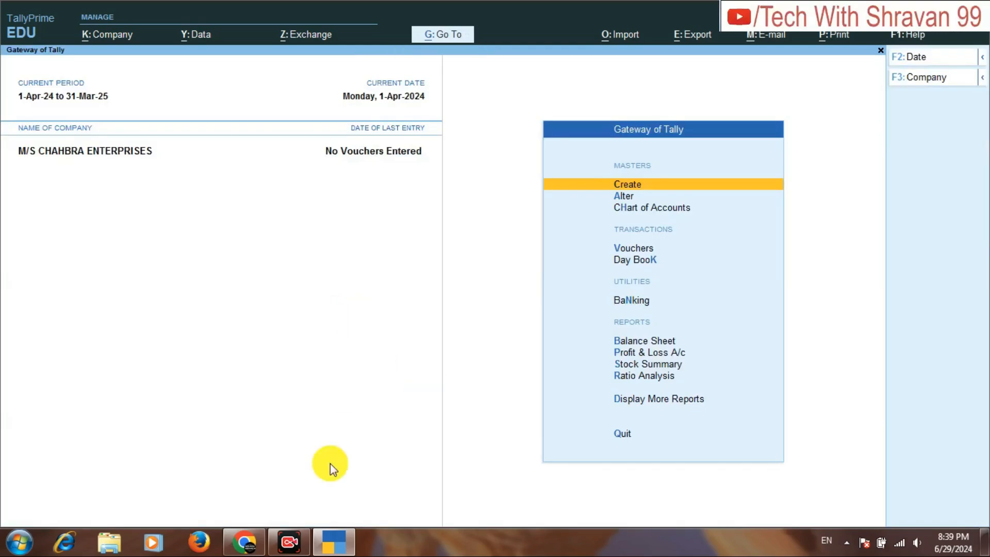
Switch to the assignment PDF in Chrome and review the capital, sales and purchase transactions on page 2.
left_click(256, 550)
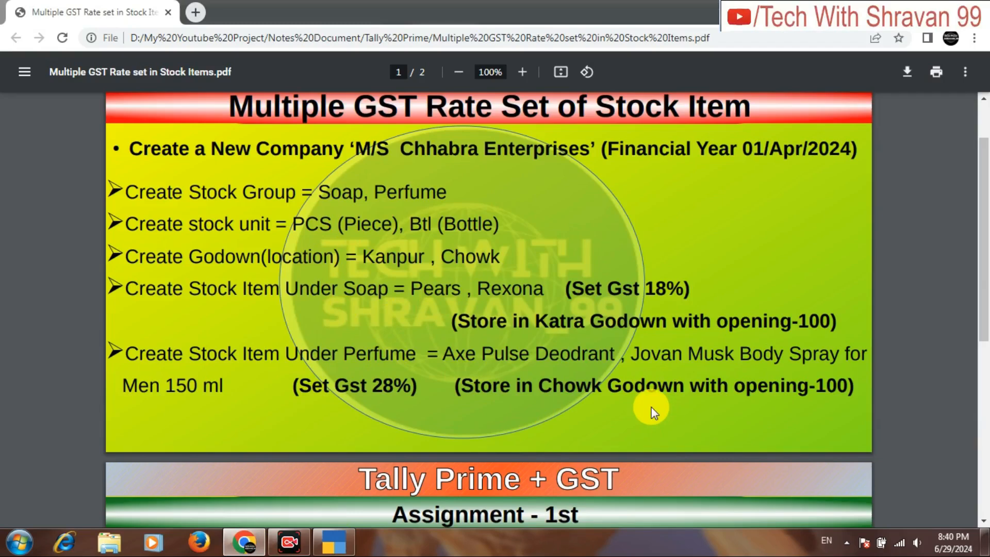
left_click_drag(985, 309, 985, 485)
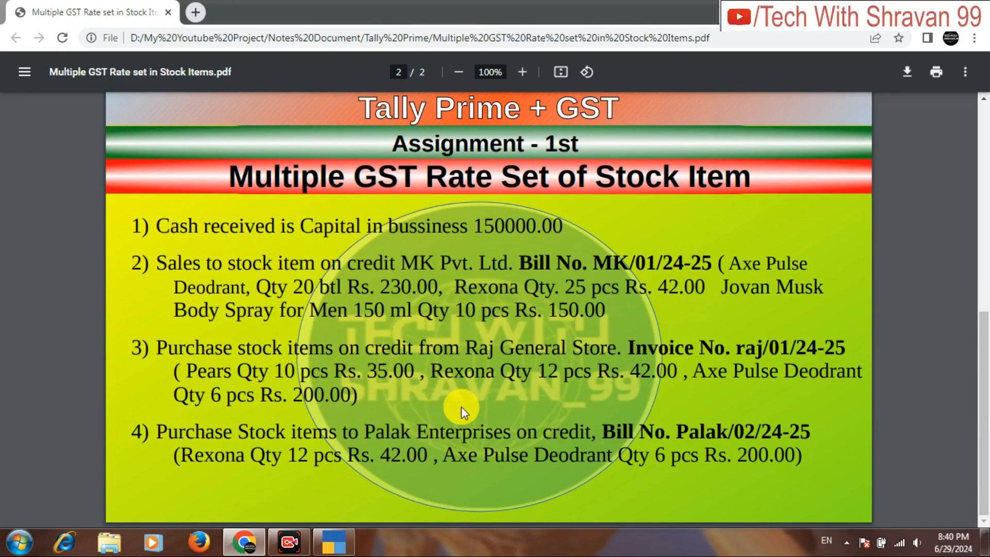
Switch to TallyPrime and start a new ledger named SALE GOODS under the Sales Accounts group.
left_click(335, 546)
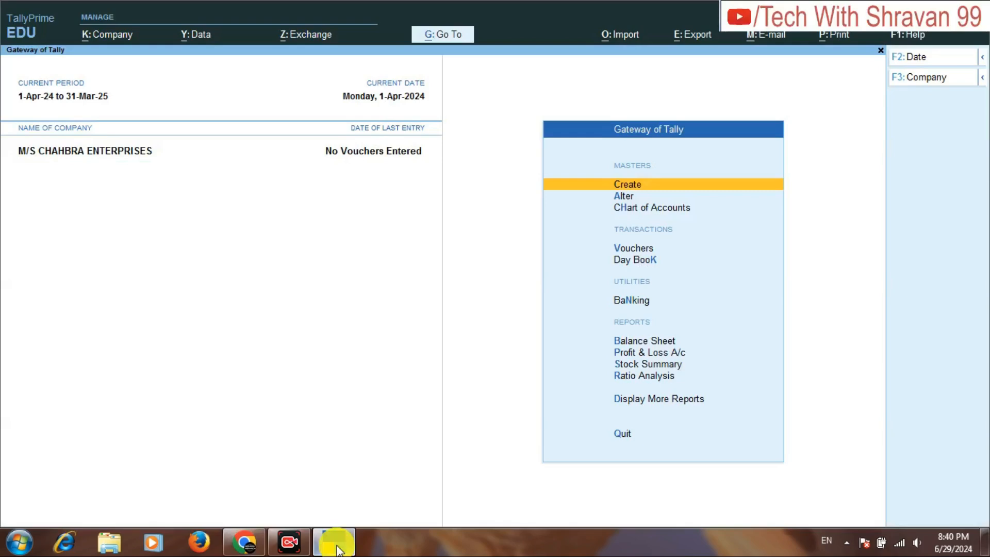
key("Return")
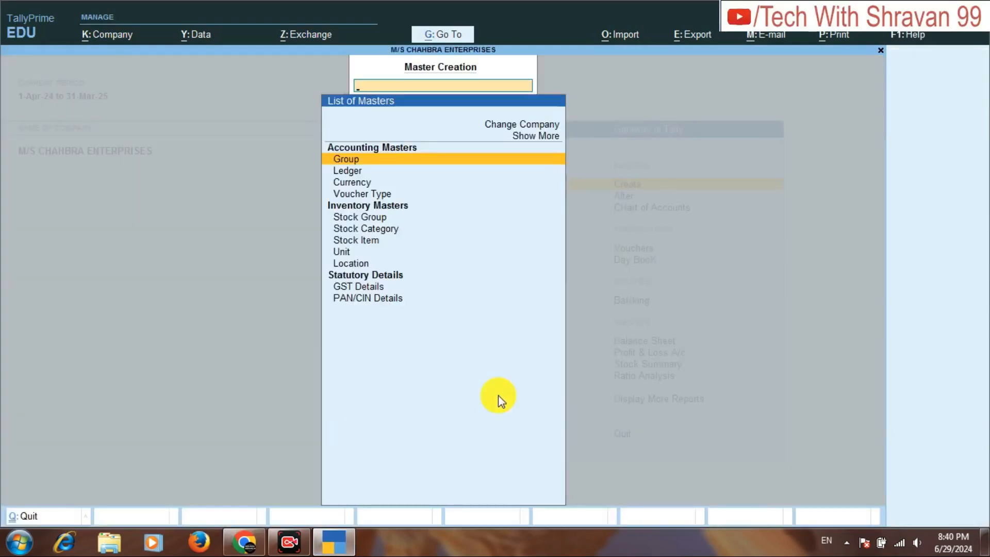
key("Down")
key("Return")
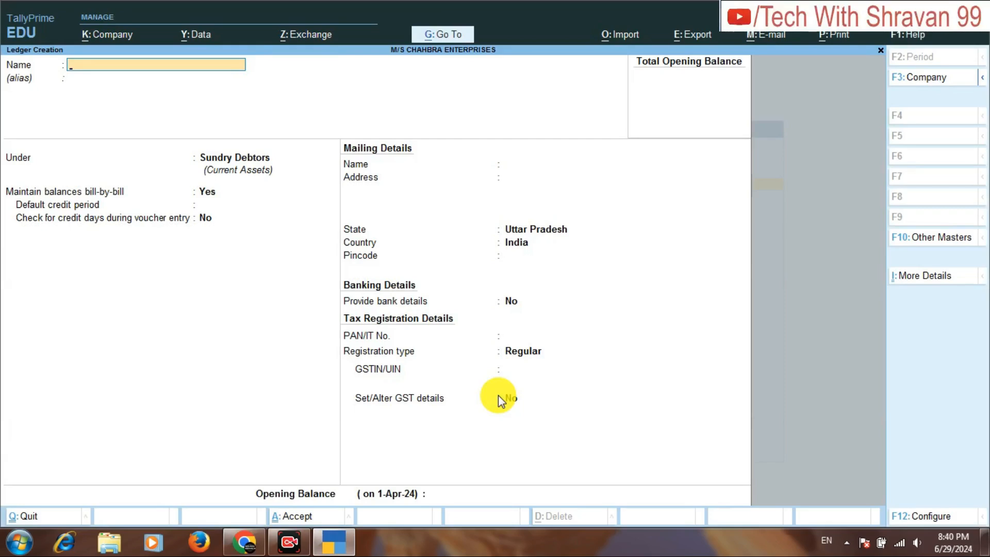
type("SALE GOODS")
key("Return")
type("sal")
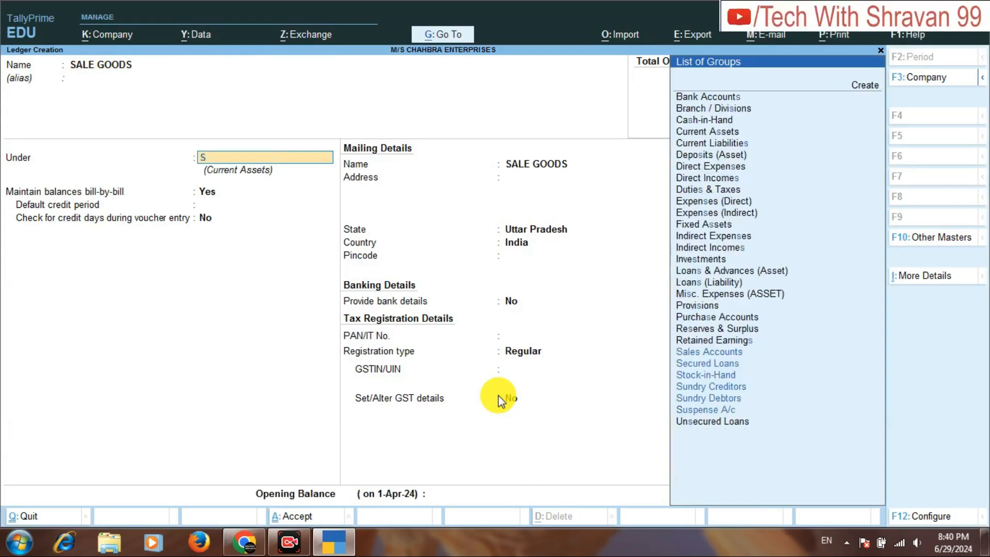
key("Return")
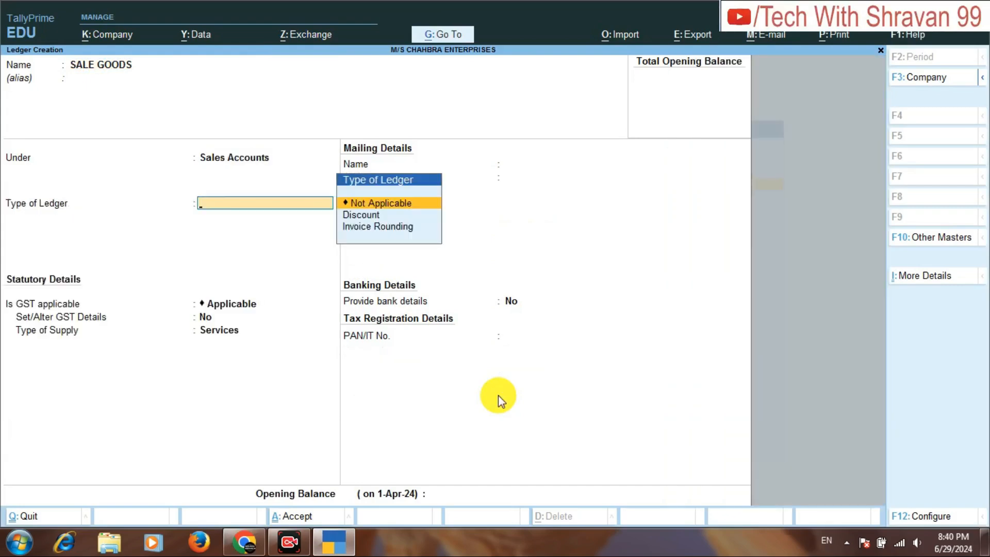
Set the SALE GOODS ledger type to Not Applicable, keep GST Applicable, choose Goods as the supply type, and save the ledger.
key("Return")
key("Return")
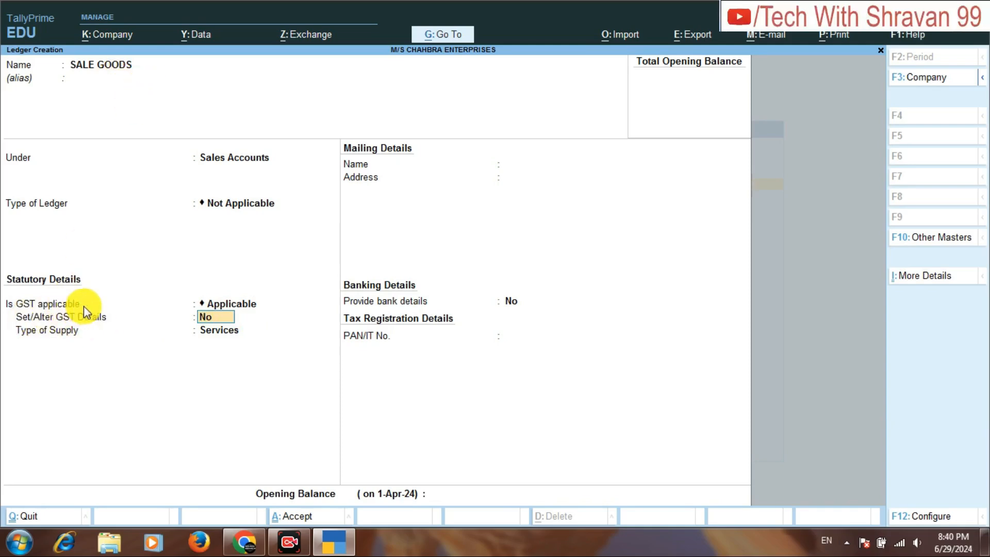
left_click(232, 306)
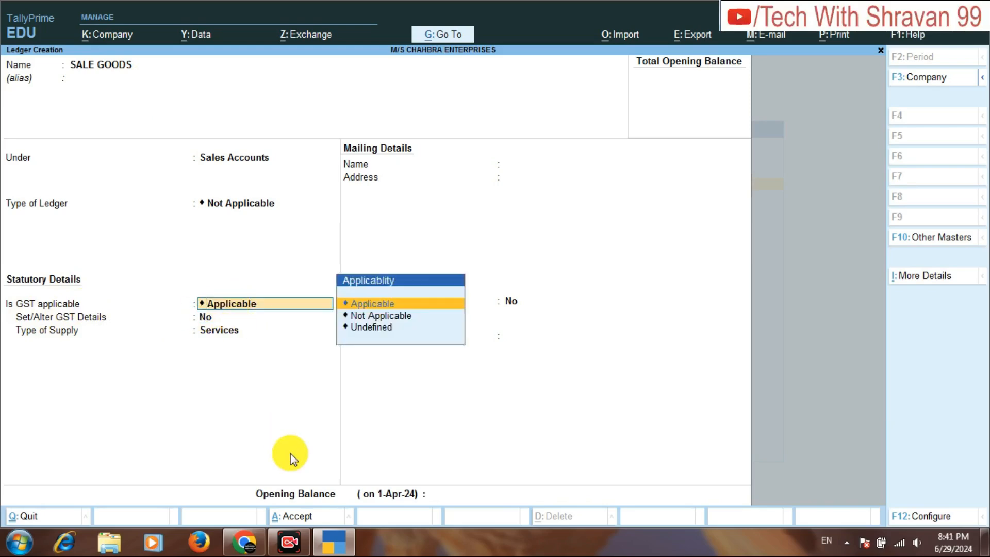
key("Up")
key("Up")
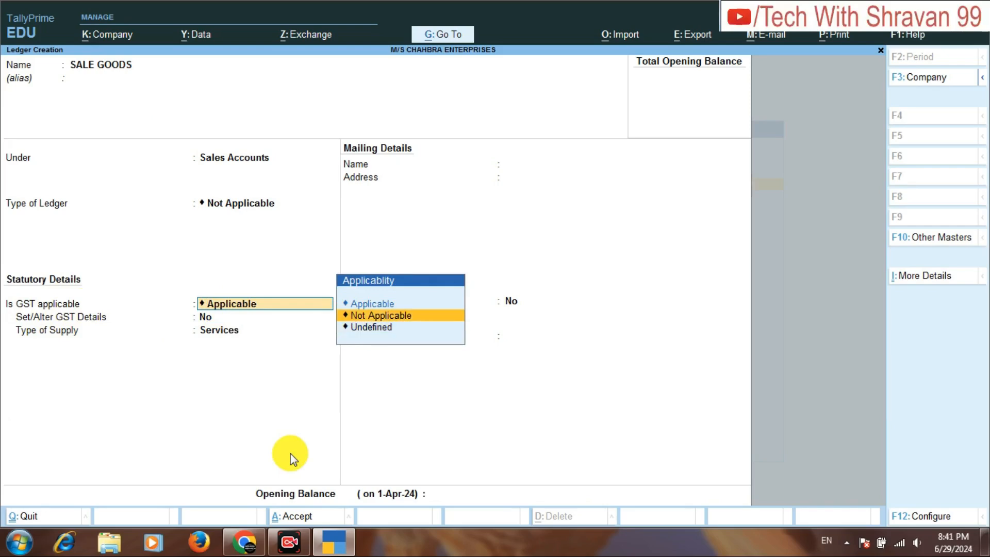
key("Up")
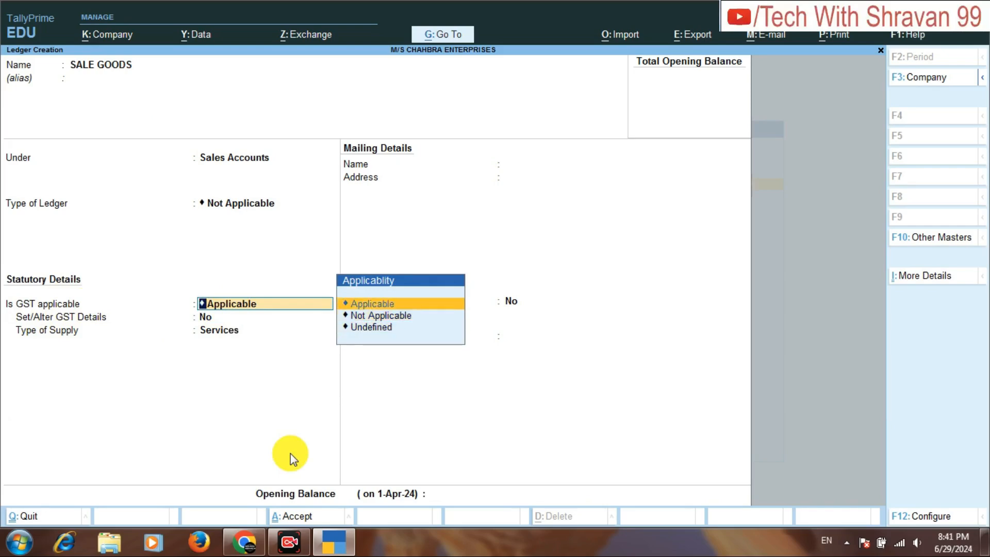
key("Return")
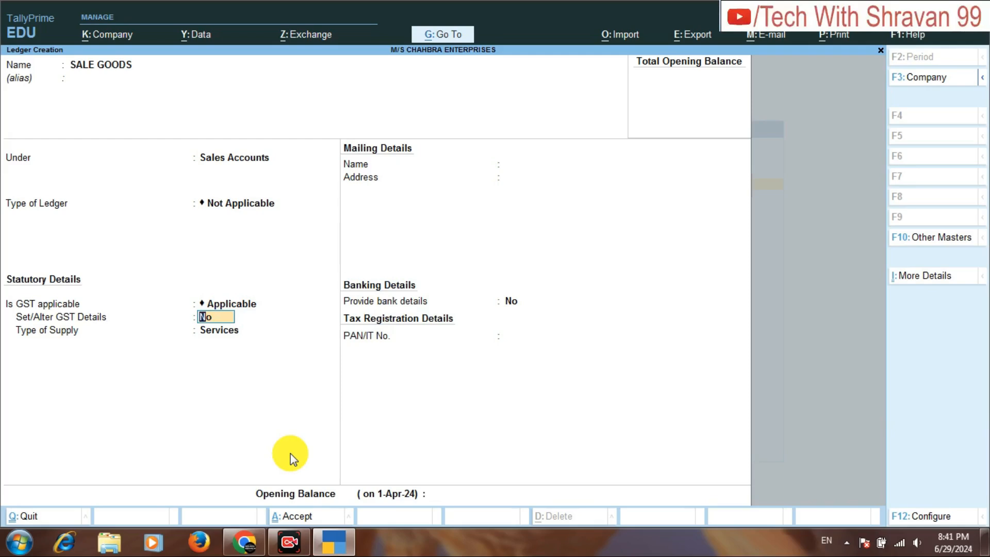
key("Return")
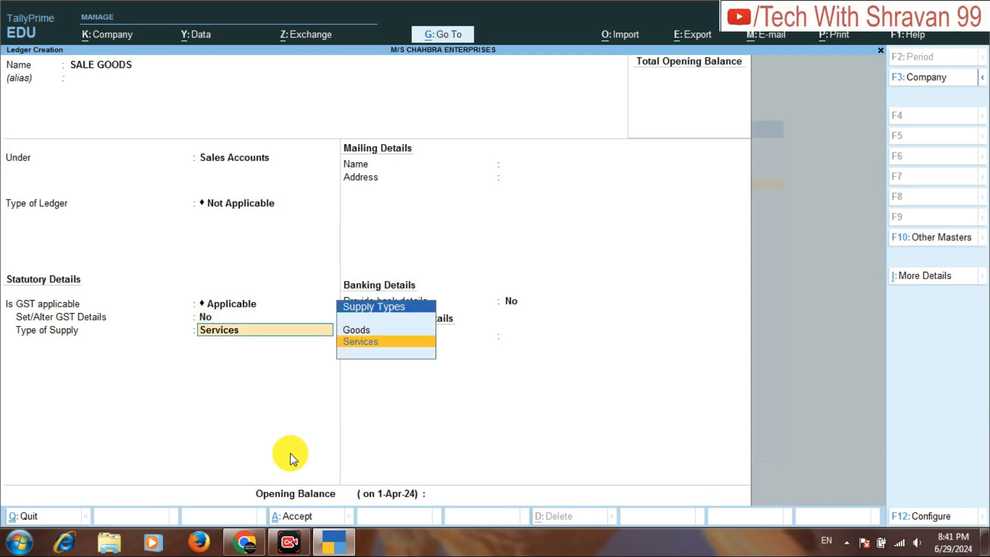
key("Up")
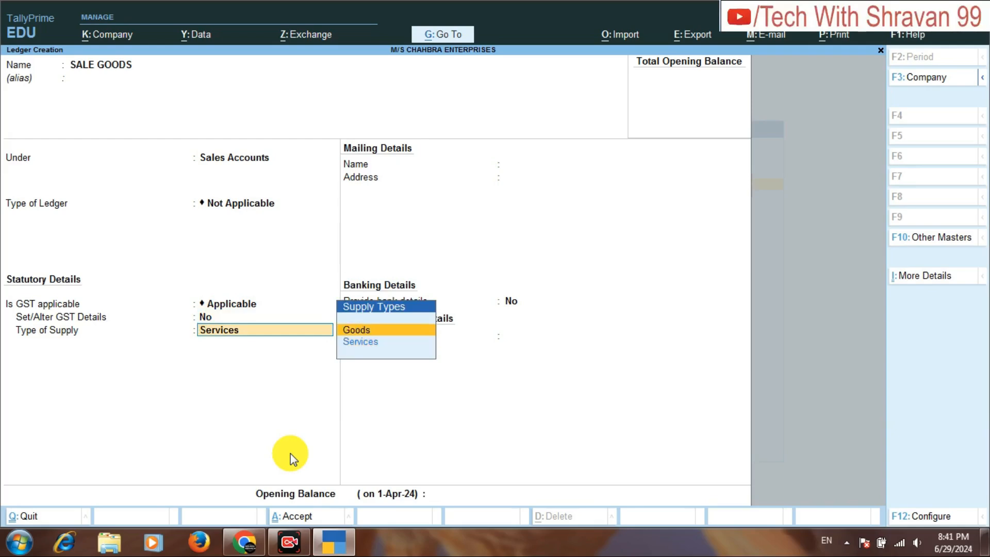
key("Return")
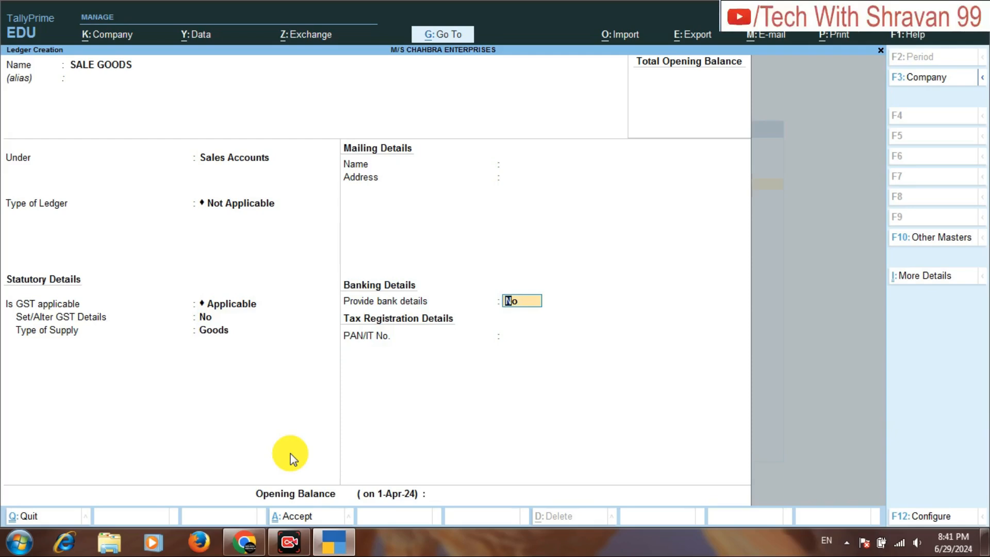
key("ctrl+a")
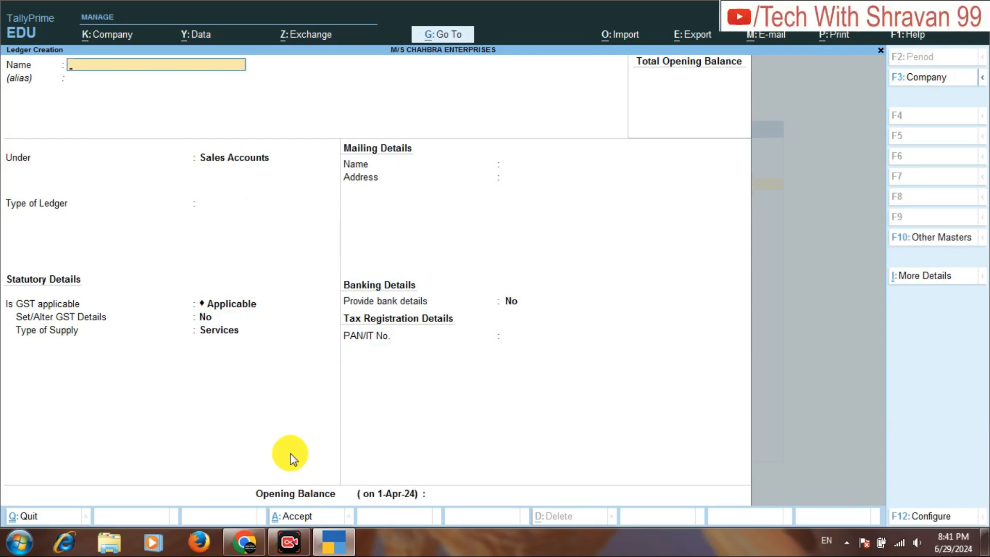
Start a new ledger named PURCHASE GOODS under the Purchase Accounts group.
type("PURCHASE GOODS")
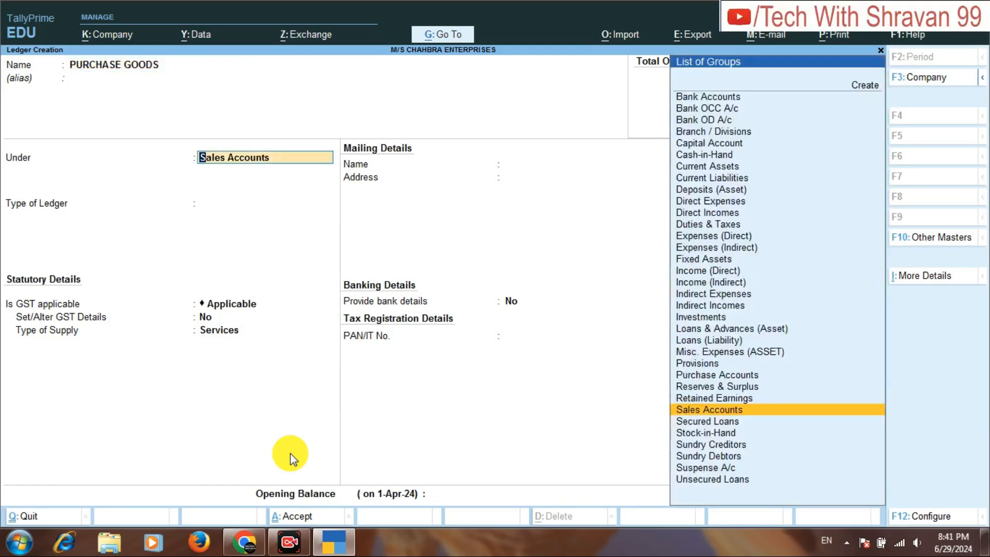
type("PU")
key("Return")
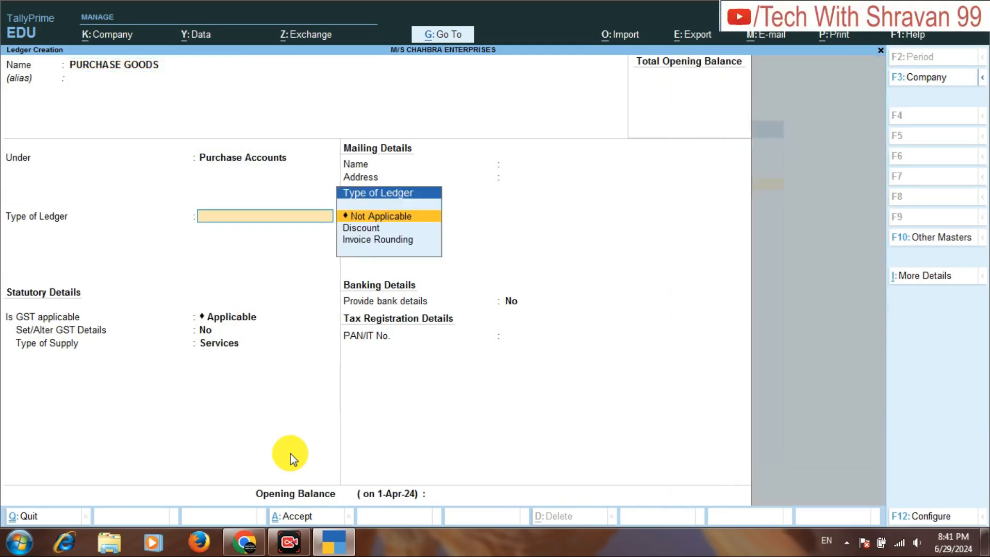
Set the PURCHASE GOODS ledger type to Not Applicable, keep GST Applicable, choose Goods as the supply type, and save the ledger.
key("Return")
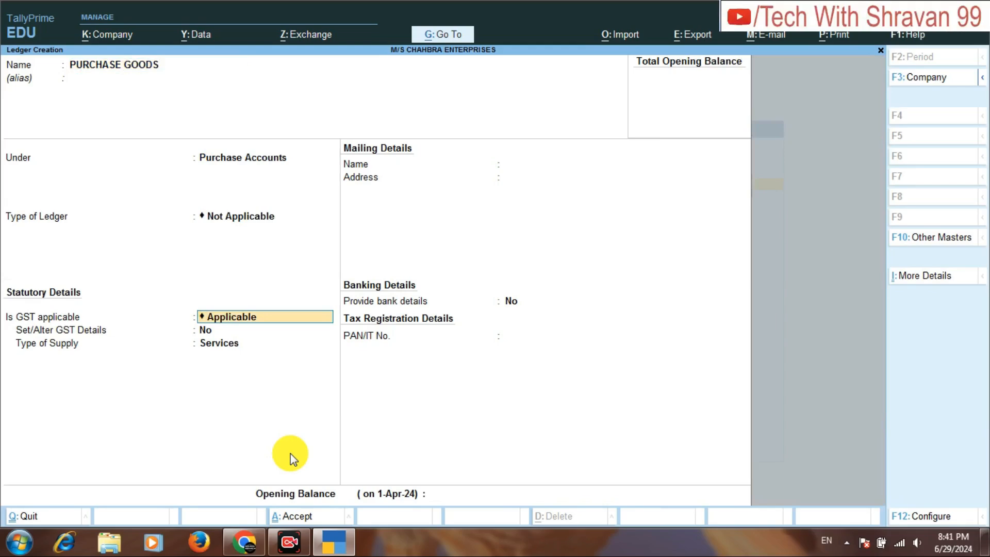
key("Return")
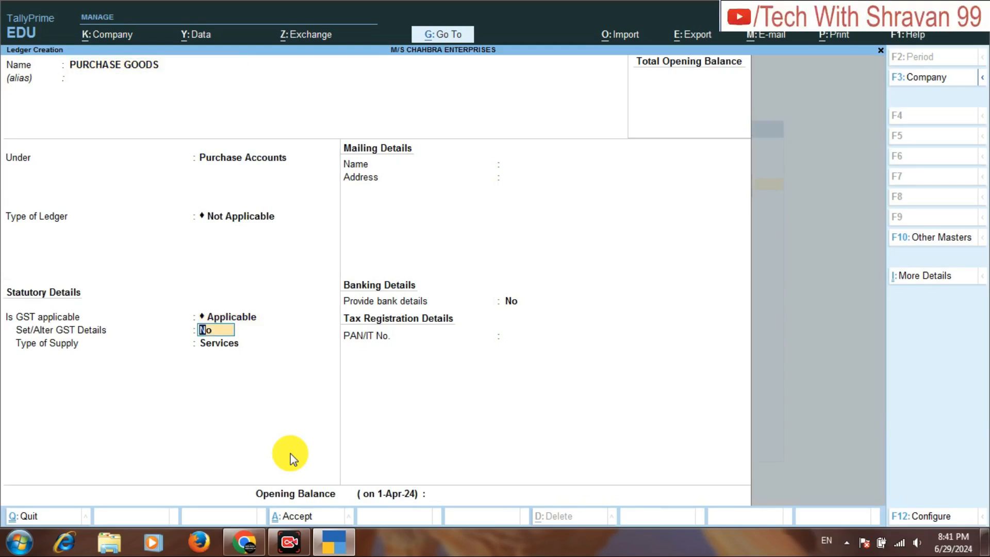
key("Return")
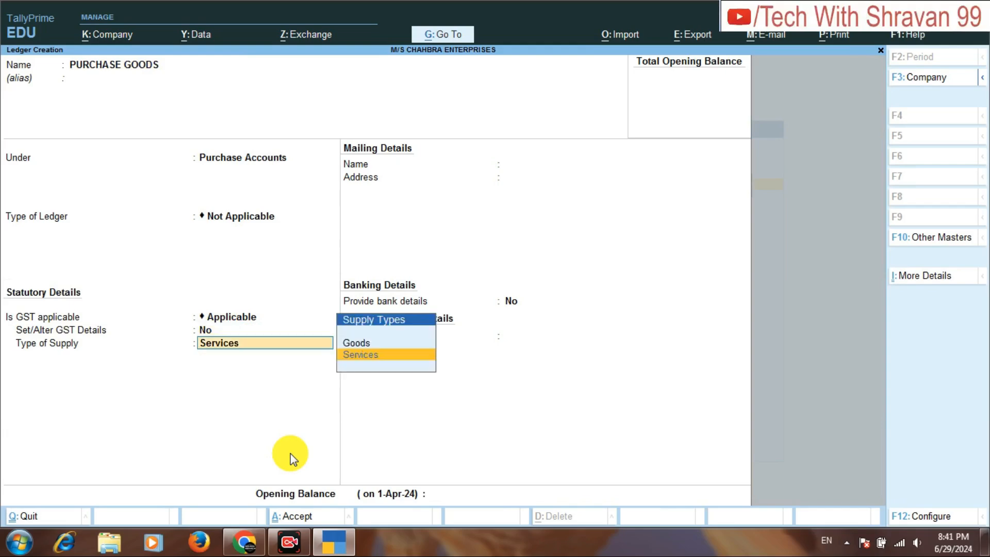
key("Up")
key("Return")
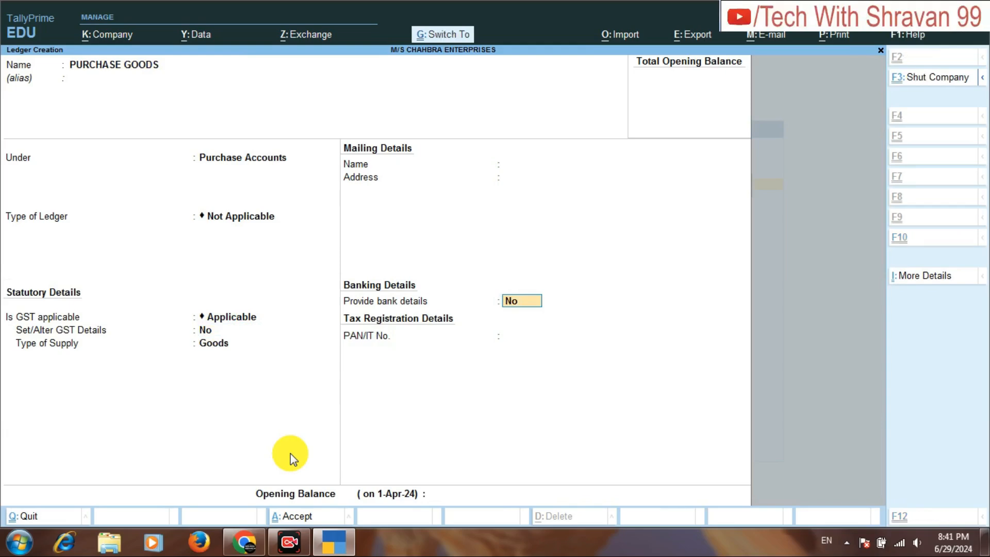
key("ctrl+a")
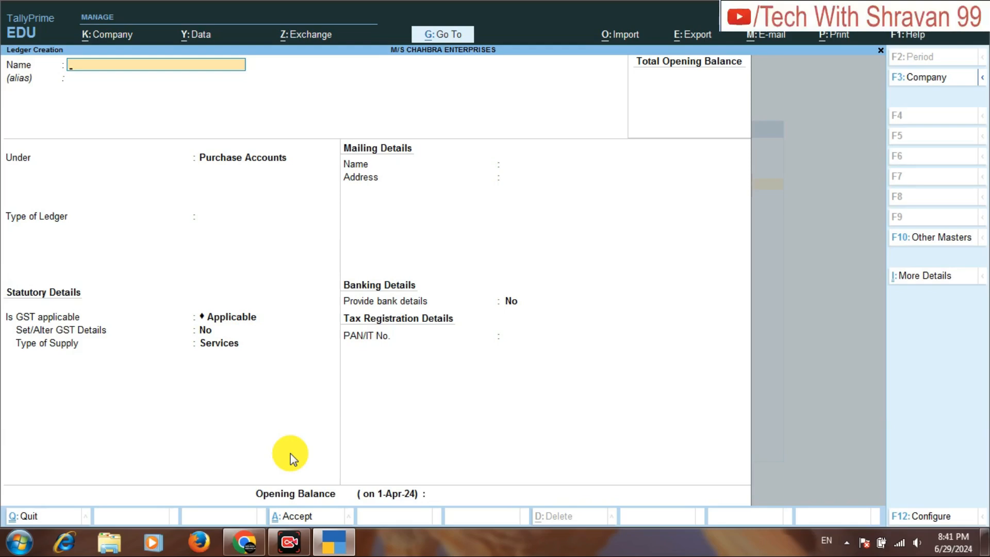
Create a CGST ledger under Duties & Taxes with duty type GST and tax type Central Tax.
type("CGST")
key("Return")
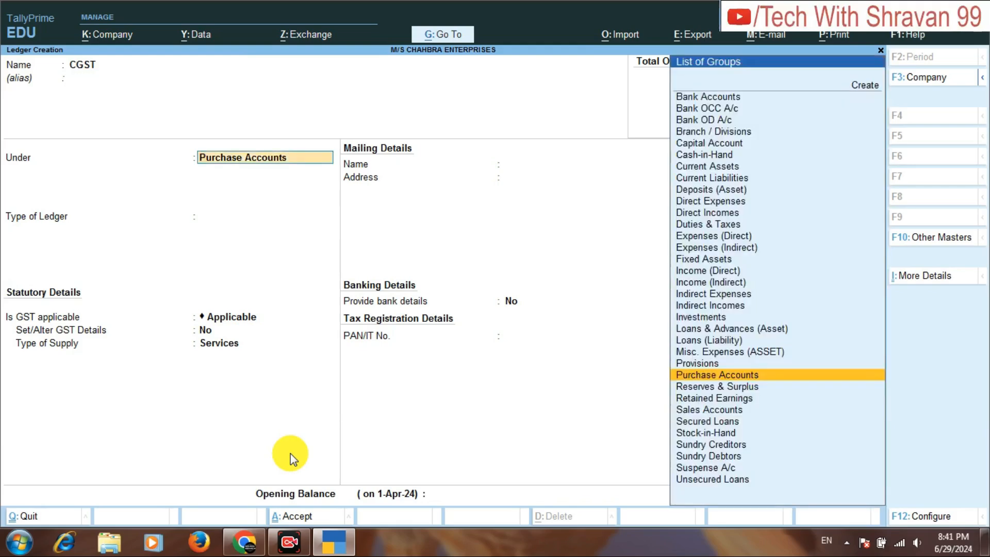
type("DU")
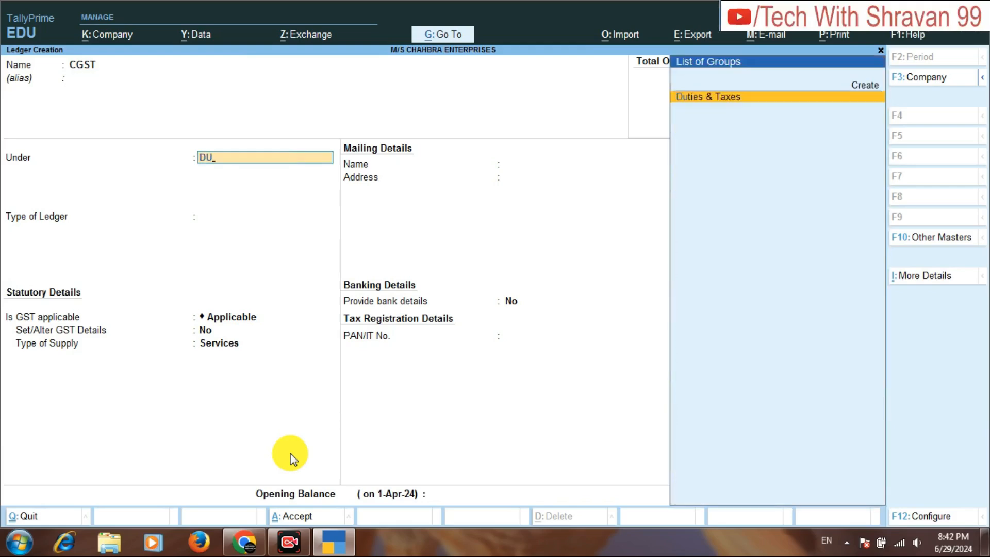
key("Return")
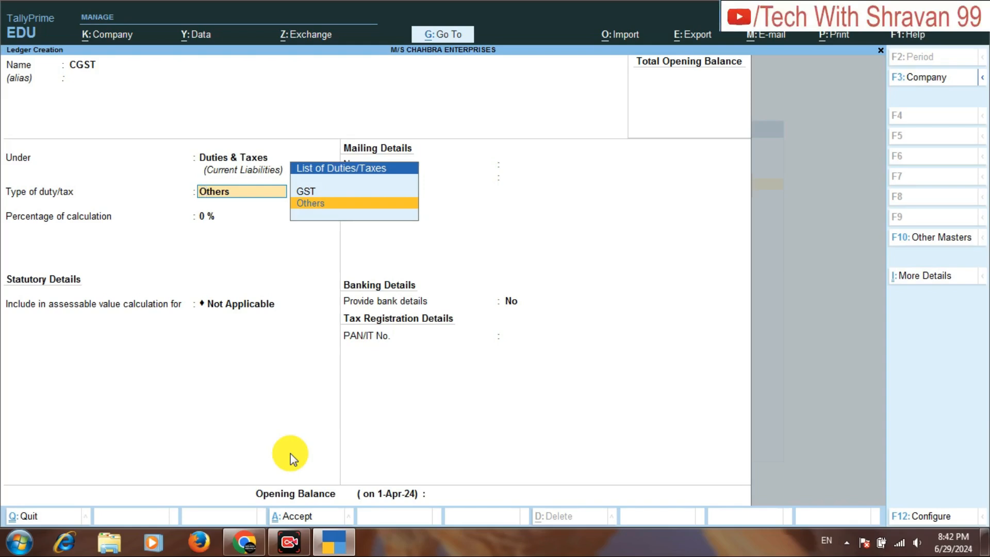
key("Up")
key("Return")
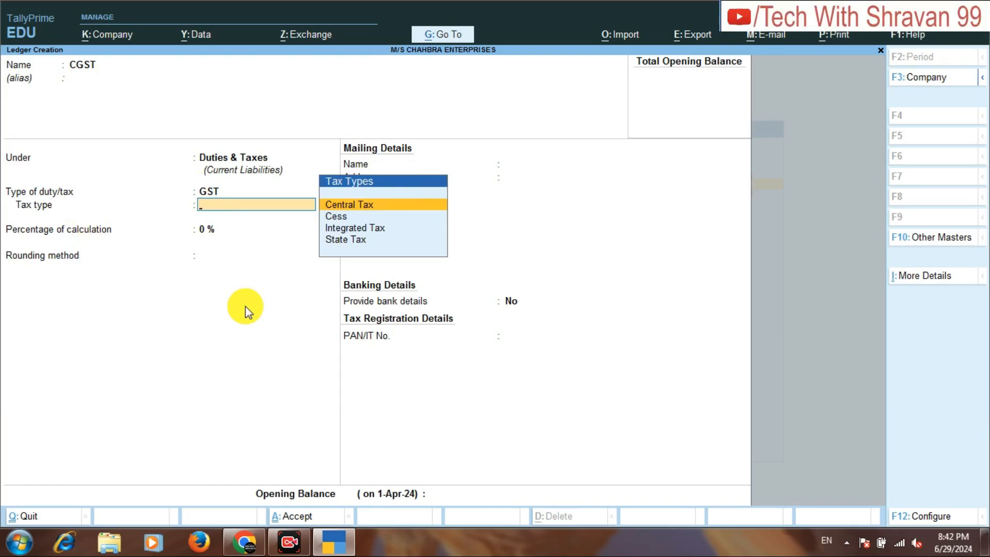
key("Return")
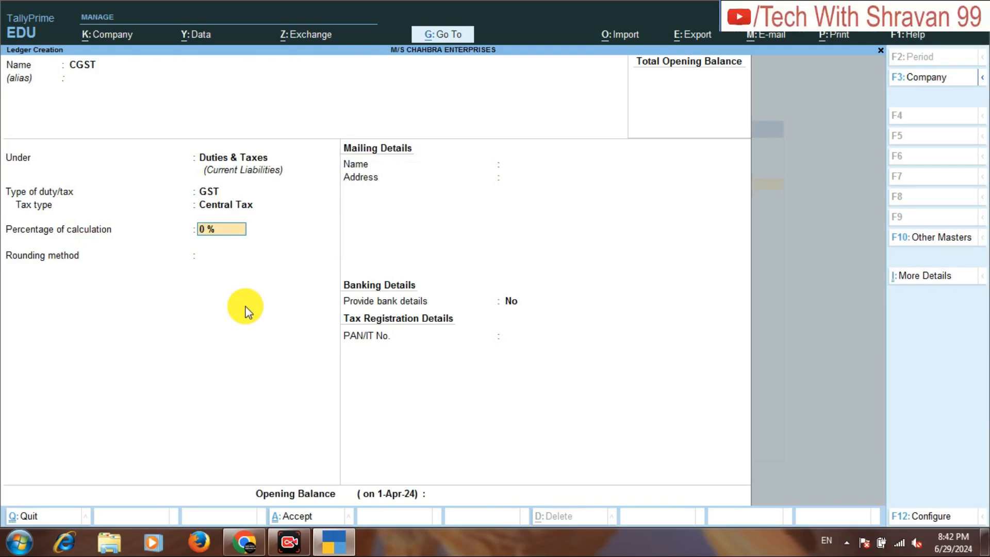
key("ctrl+a")
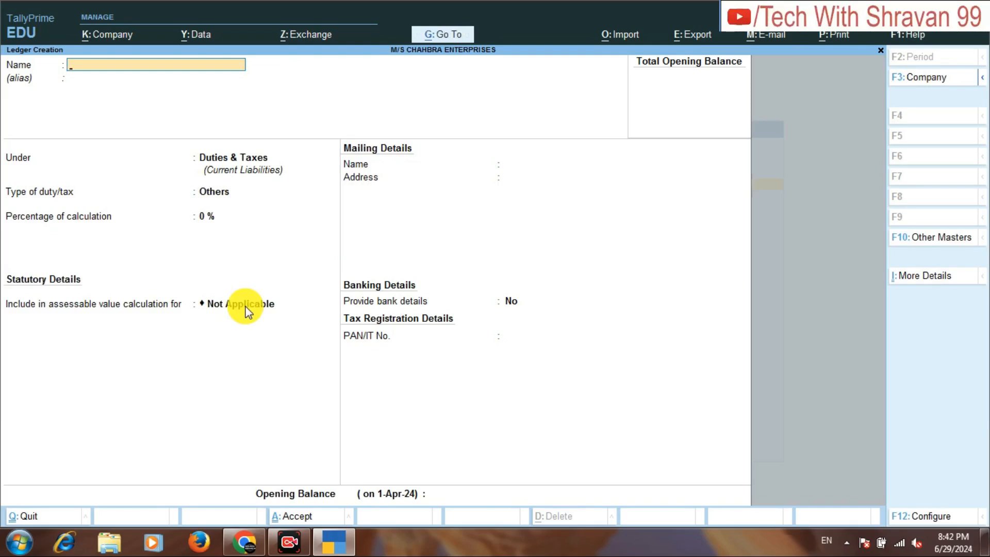
Start a new ledger named SGST under Duties & Taxes with GST as the type of duty.
type("SGST")
key("Return")
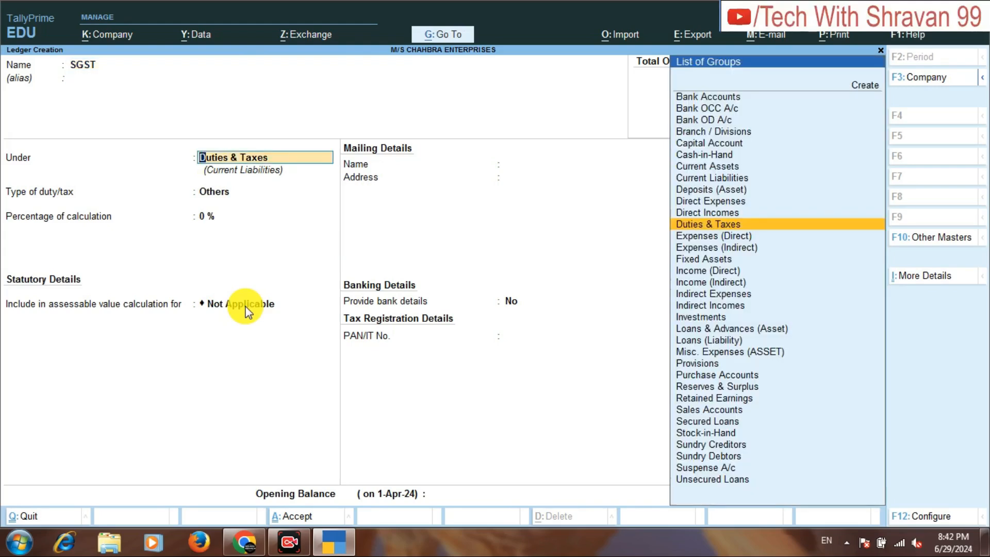
key("Return")
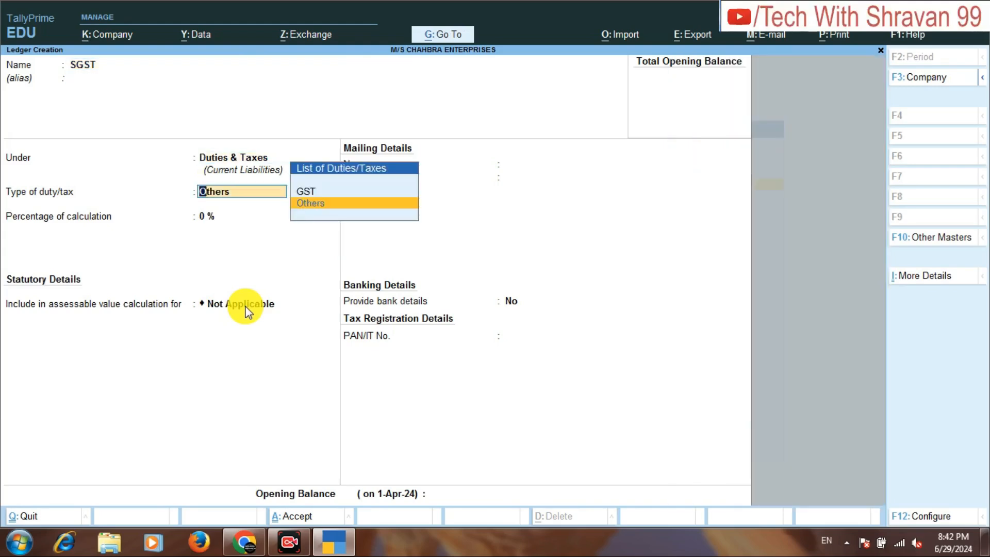
key("Up")
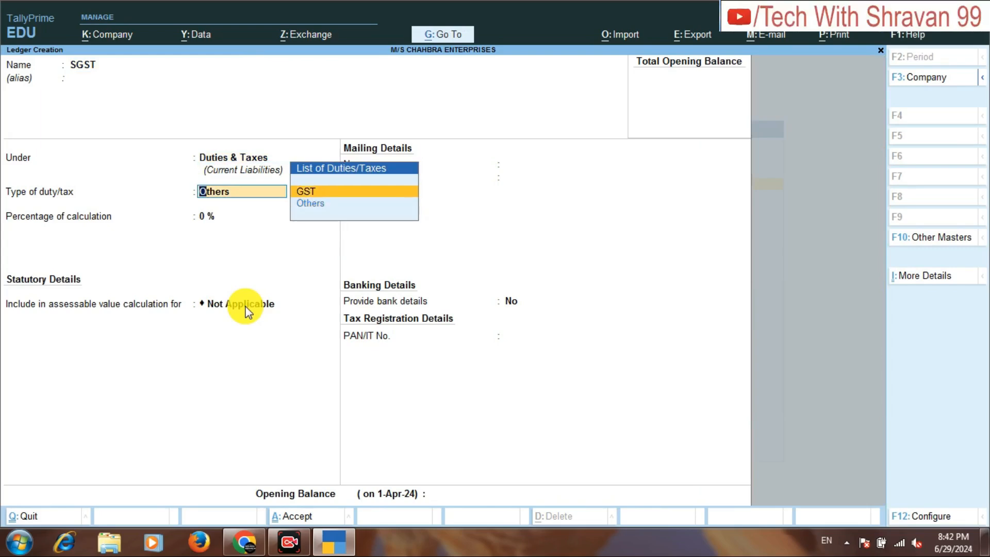
key("Return")
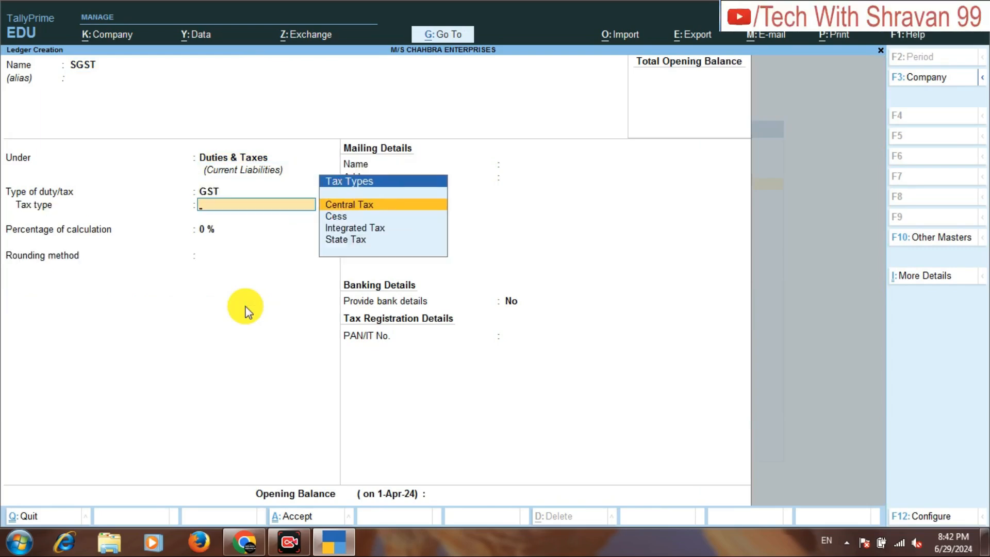
Set the SGST ledger's tax type to State Tax, save it and return to the Gateway of Tally.
key("Down")
key("Down")
key("Down")
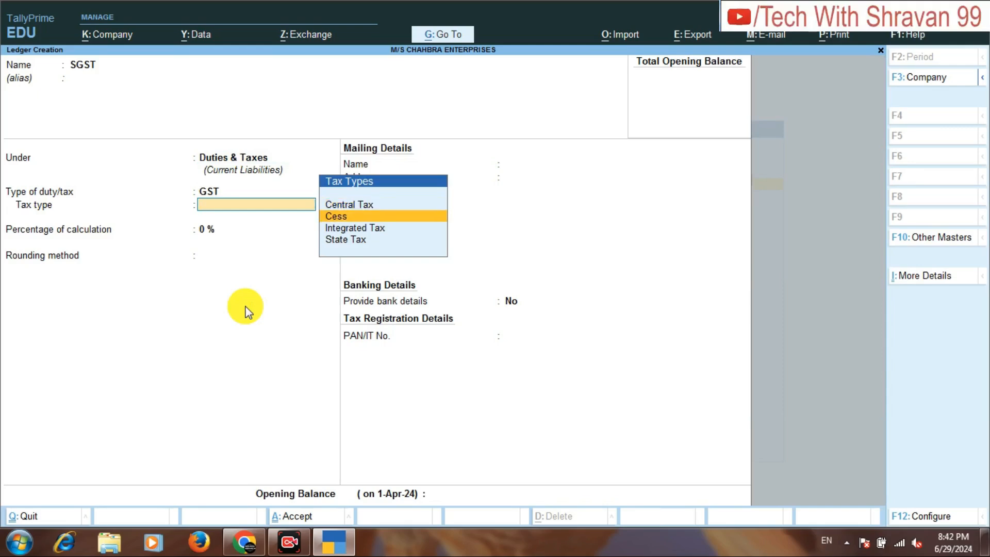
key("Return")
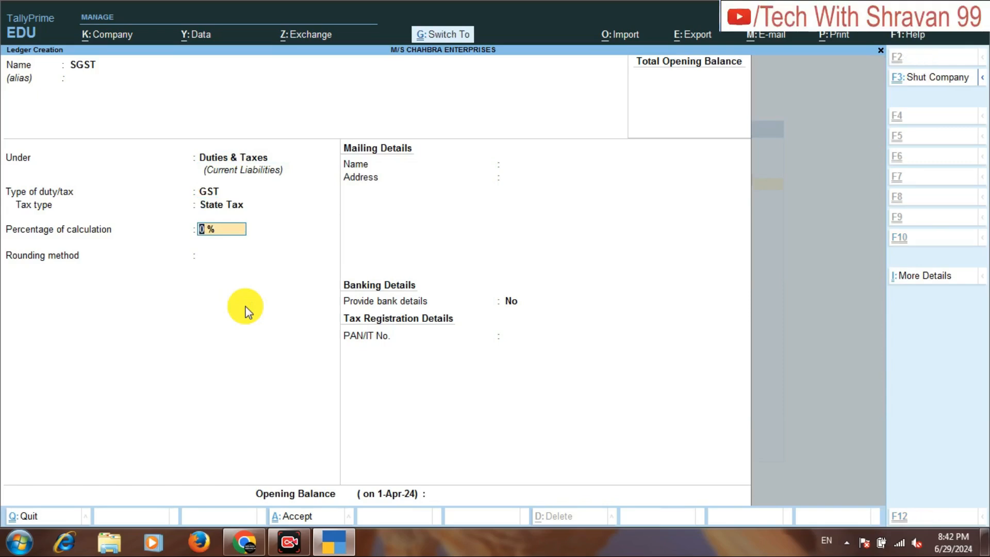
key("ctrl+a")
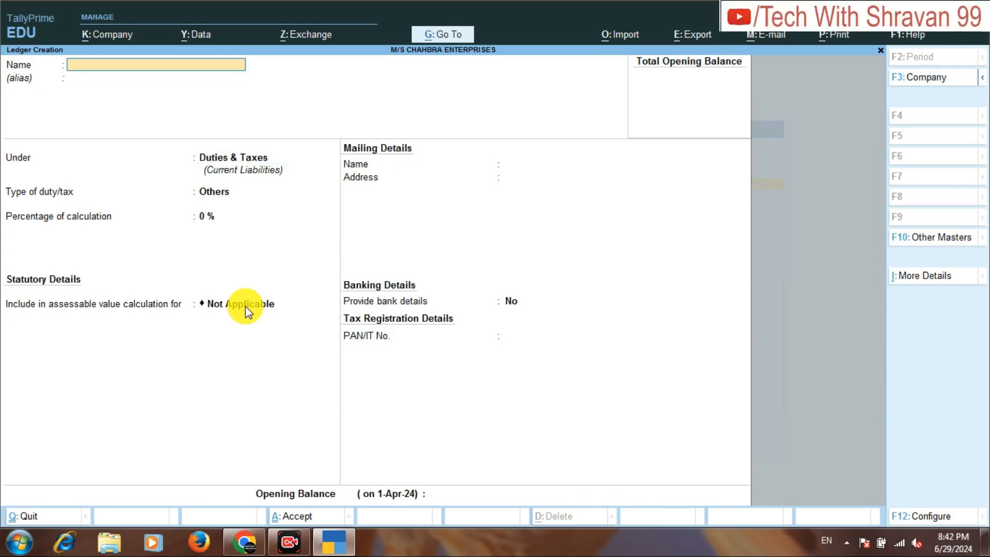
key("Escape")
key("Return")
key("Escape")
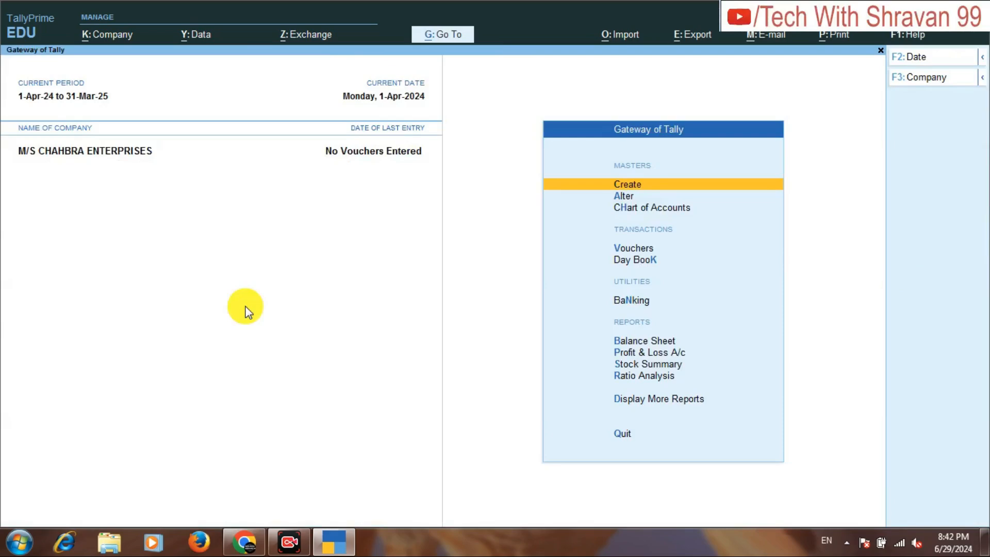
Open voucher entry, check the first transaction in the assignment PDF, and switch to a Receipt voucher in TallyPrime.
key("Down")
key("Down")
key("Down")
key("Down")
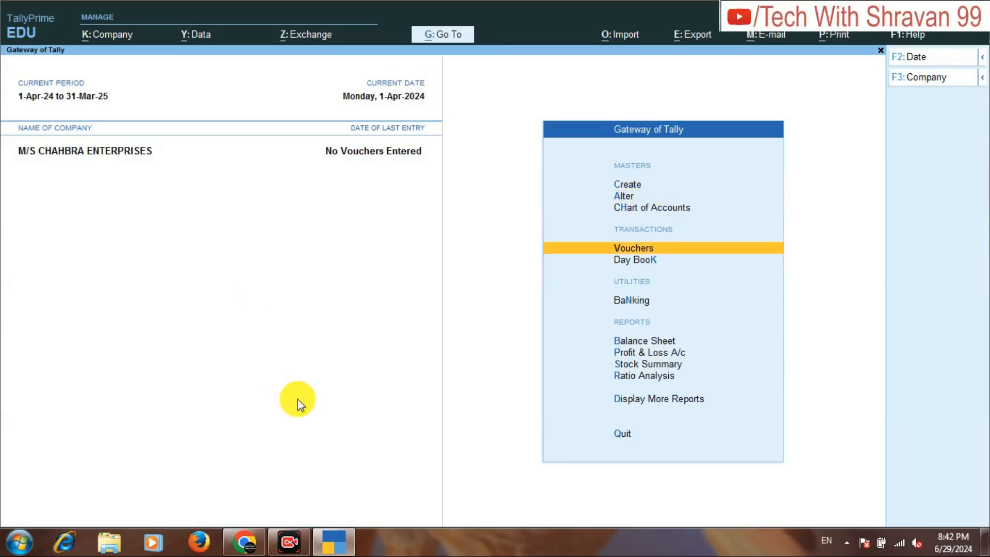
key("Up")
key("Return")
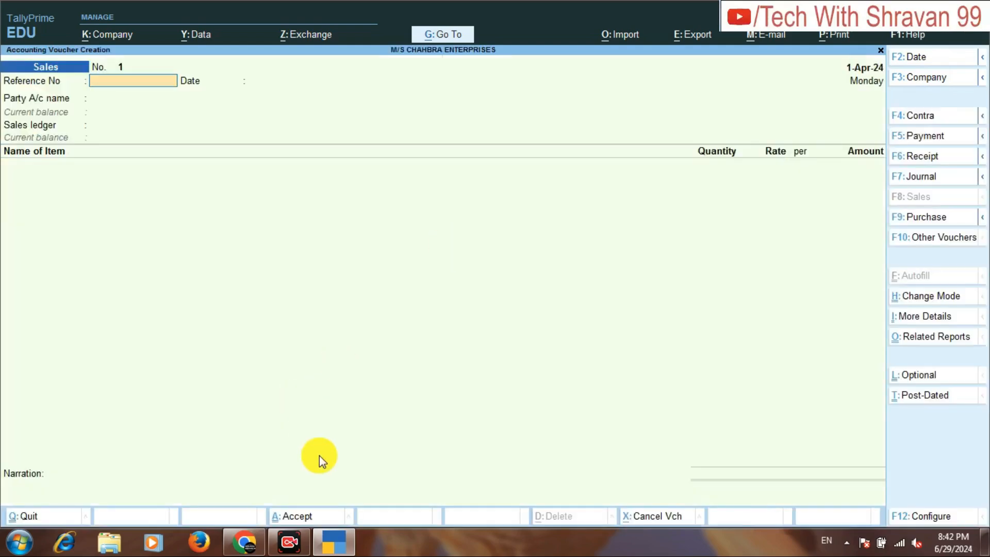
left_click(244, 542)
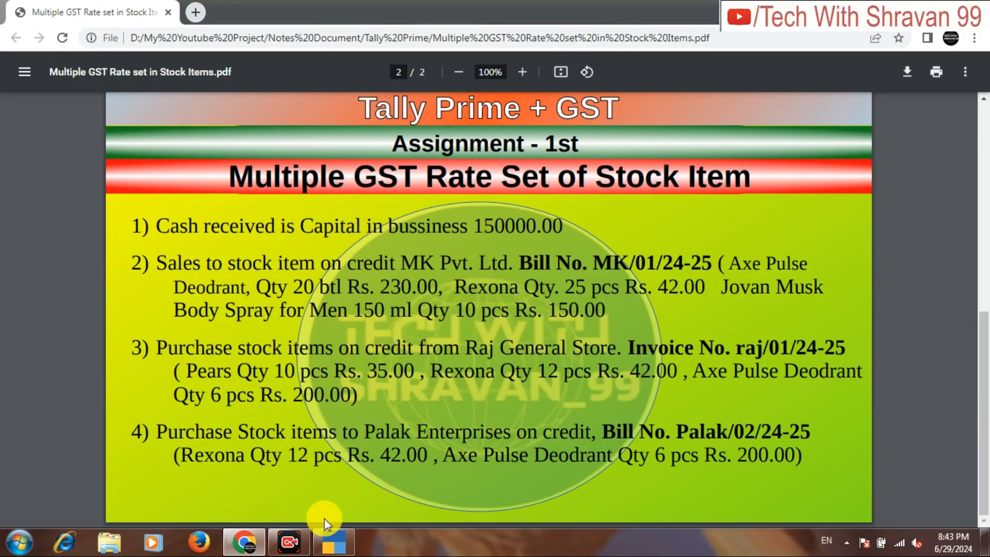
left_click(333, 543)
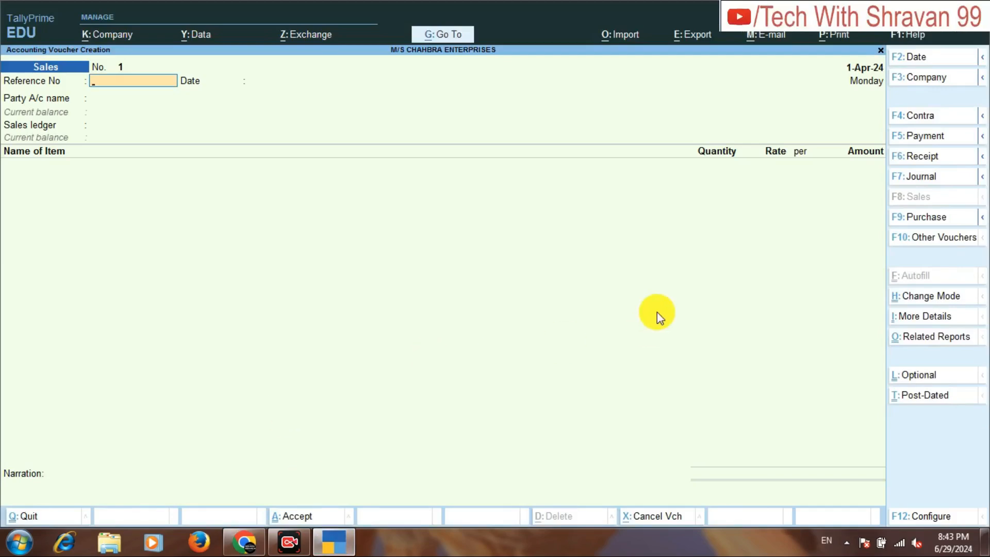
left_click(915, 156)
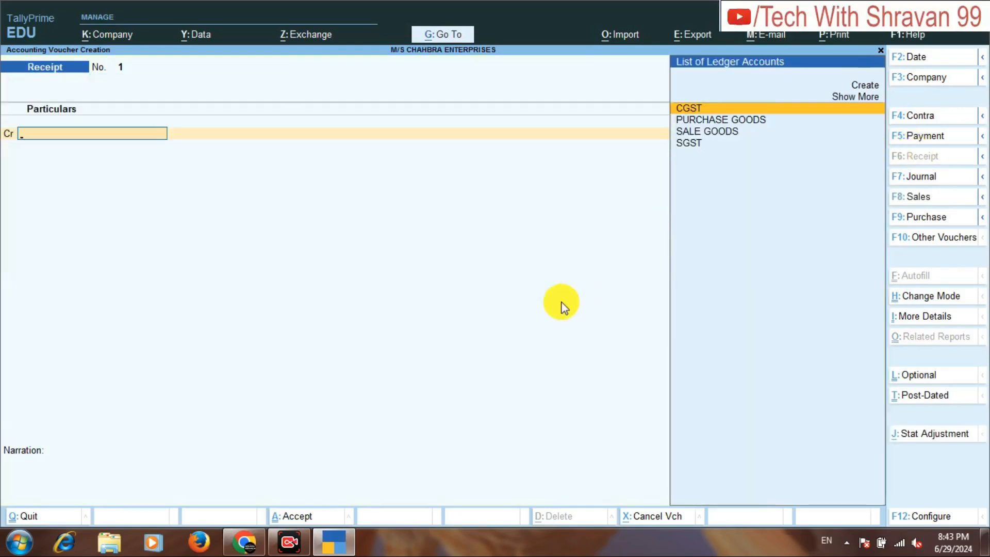
Create a ledger named CAPITAL A/C under Capital Account as the receipt's credit account.
key("Up")
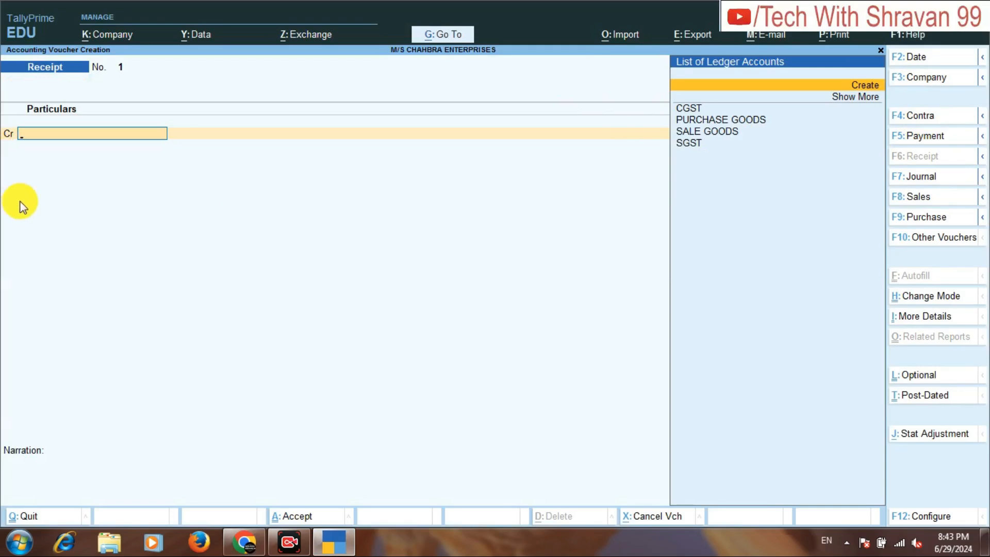
key("Return")
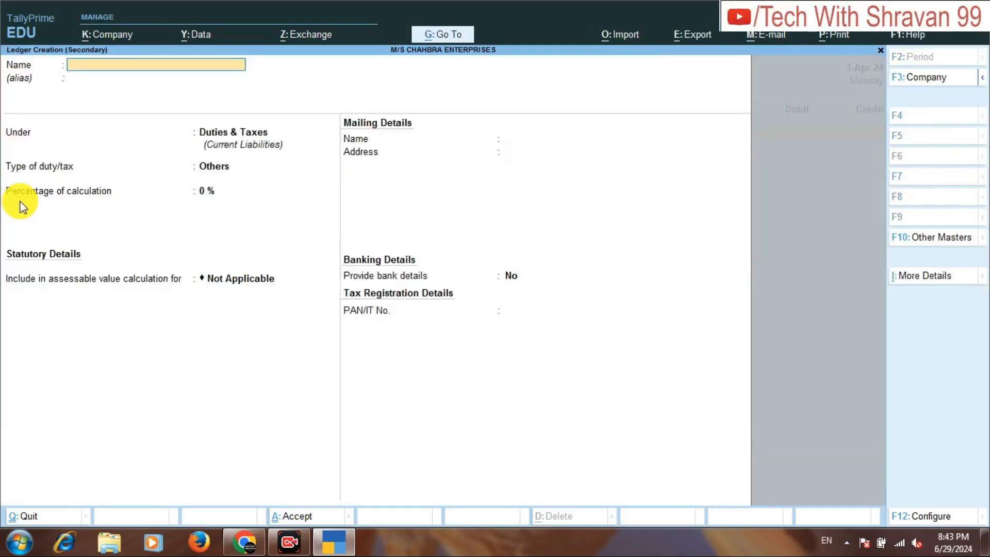
type("CAPITAL A/C")
key("Return")
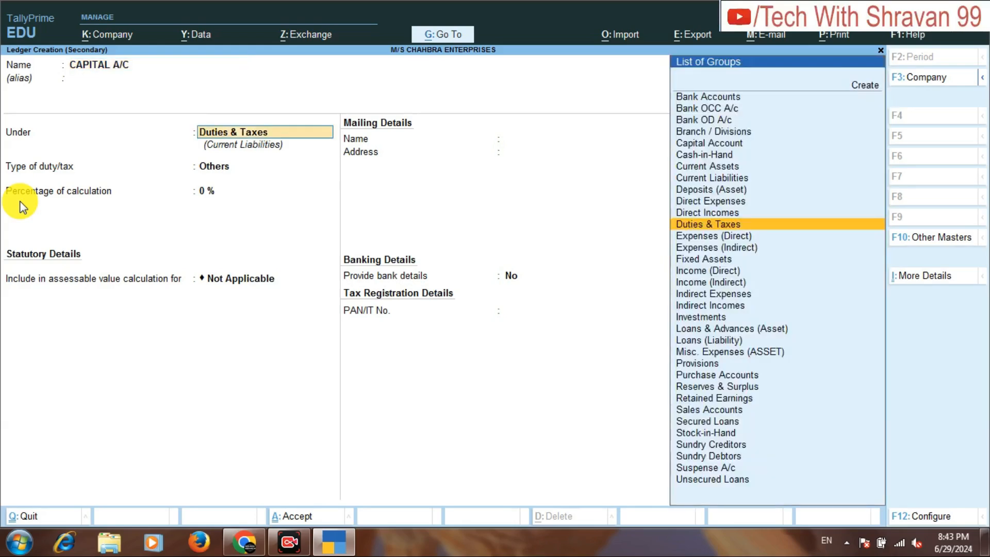
type("CAP")
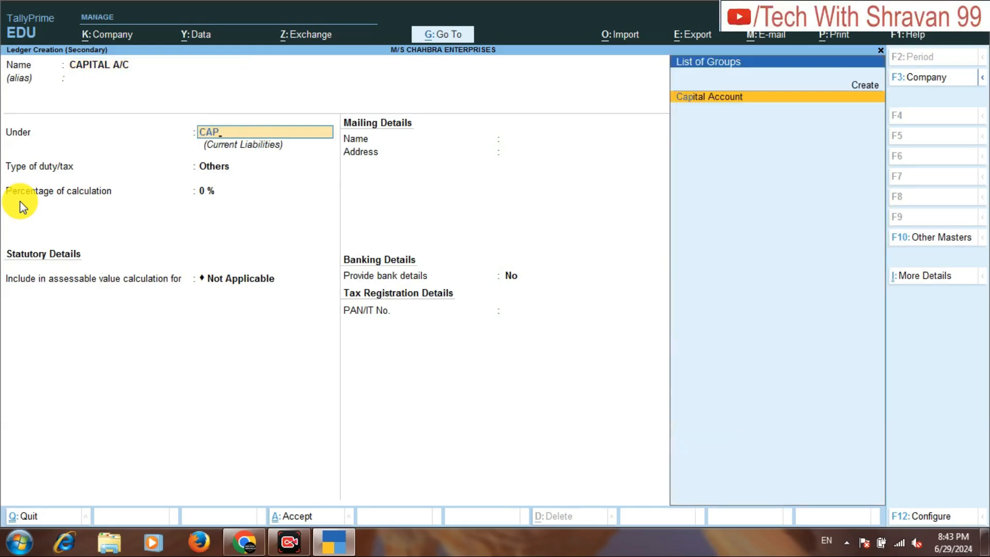
key("Return")
key("ctrl+a")
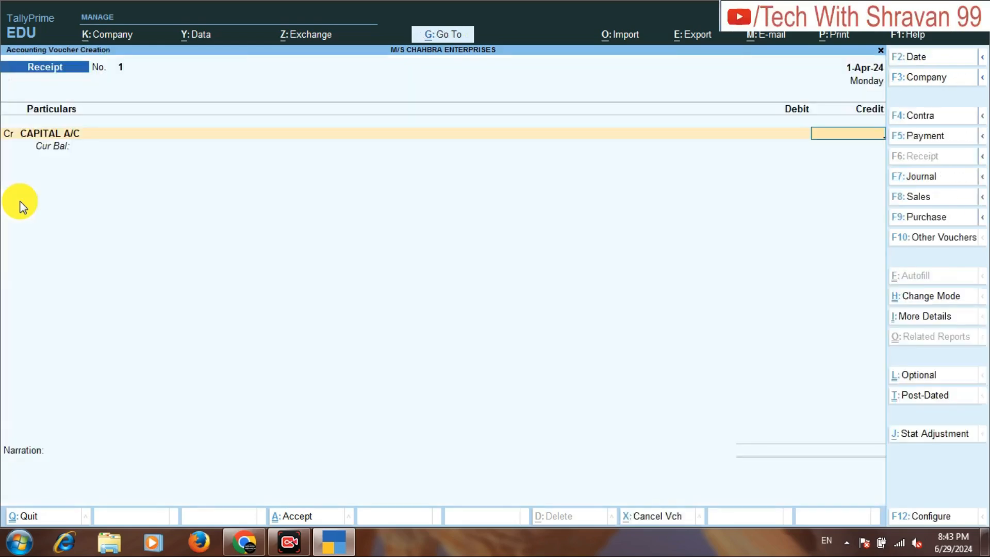
Credit CAPITAL A/C with 150000, debit Cash for the same amount, and save the receipt voucher.
type("150000")
key("Return")
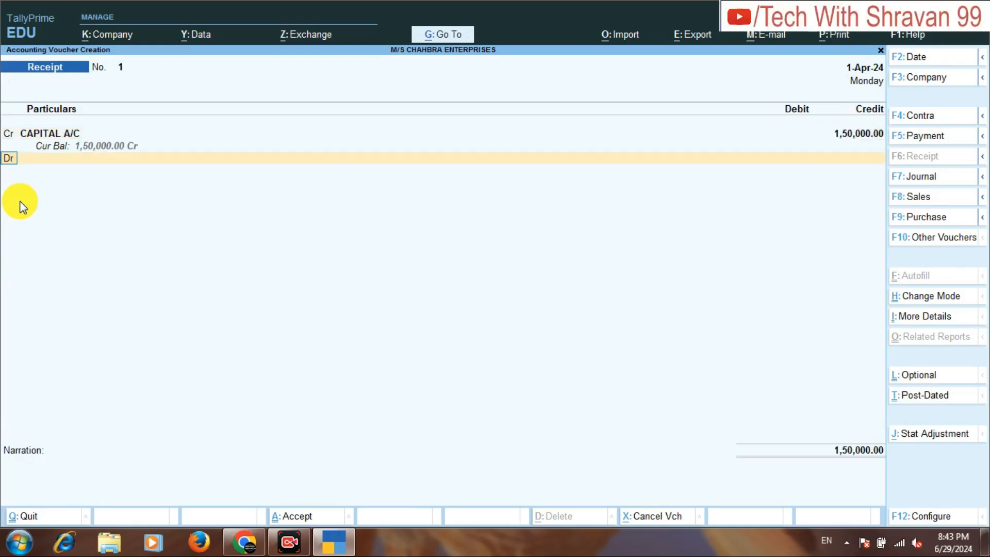
key("Down")
key("Down")
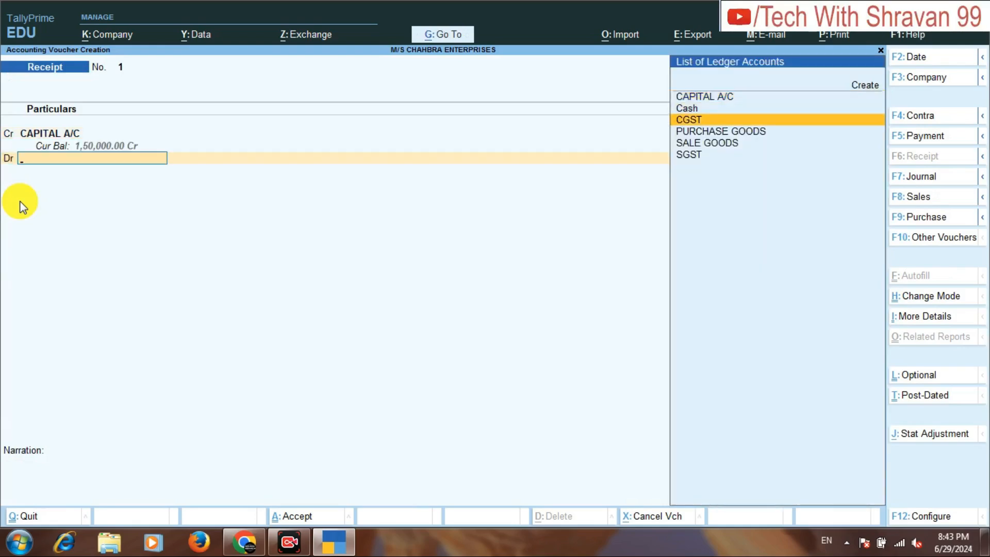
key("Up")
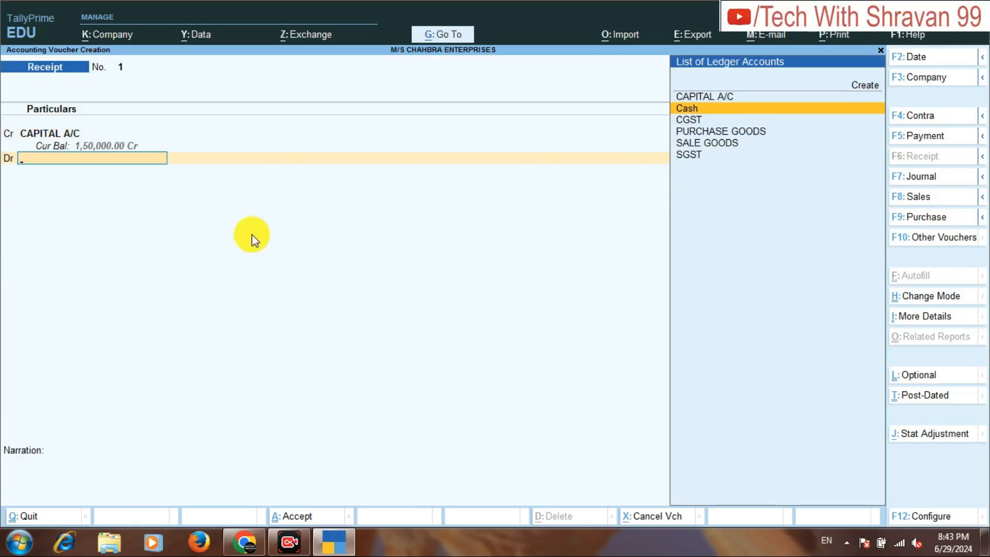
key("Return")
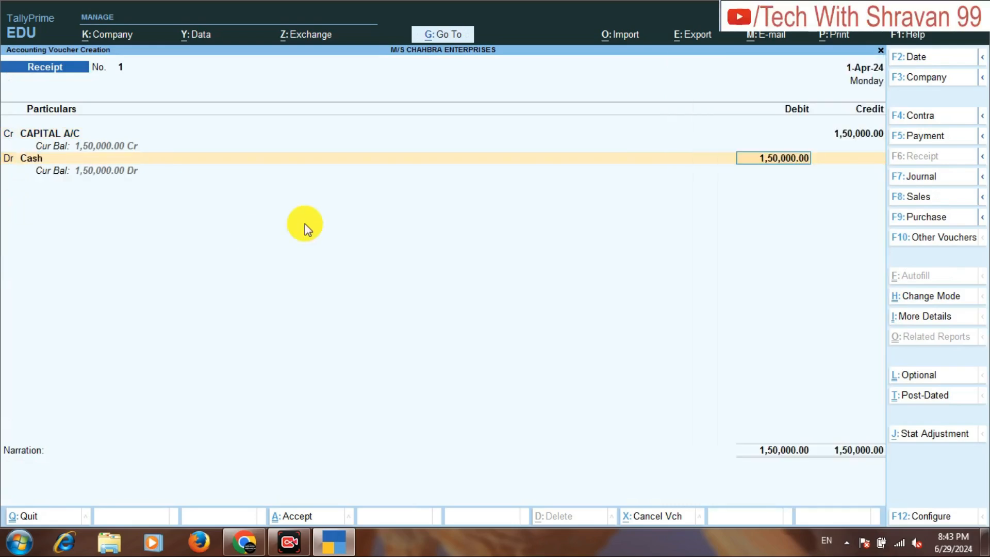
key("ctrl+a")
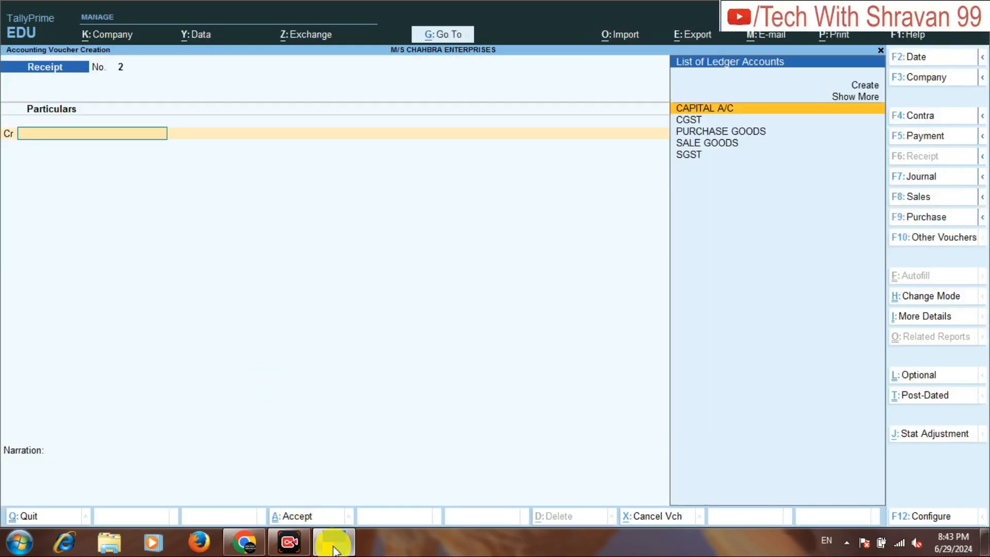
Check the sales transaction in the assignment PDF and start a Sales voucher with reference MK/01/24-25 dated 1-Apr-24.
left_click(243, 540)
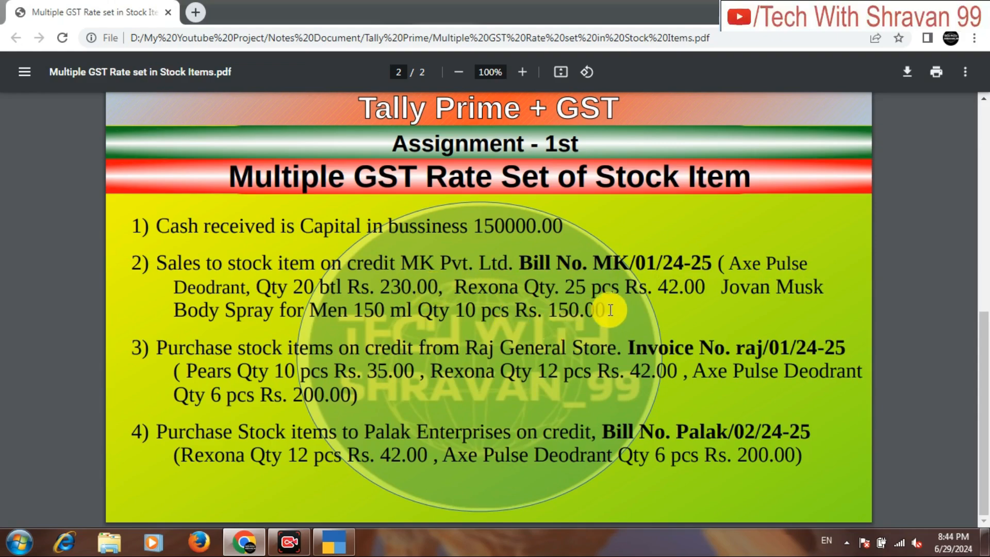
left_click(336, 544)
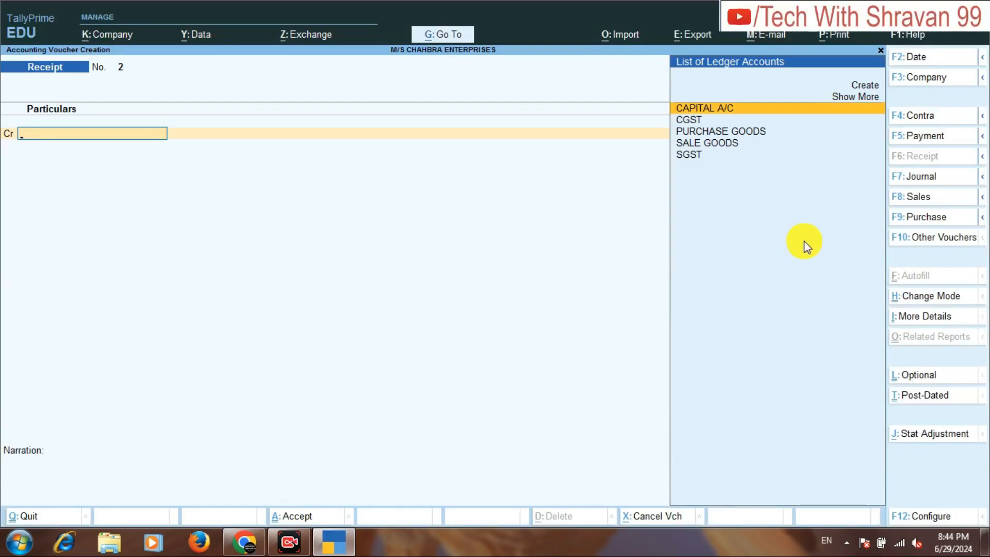
left_click(913, 203)
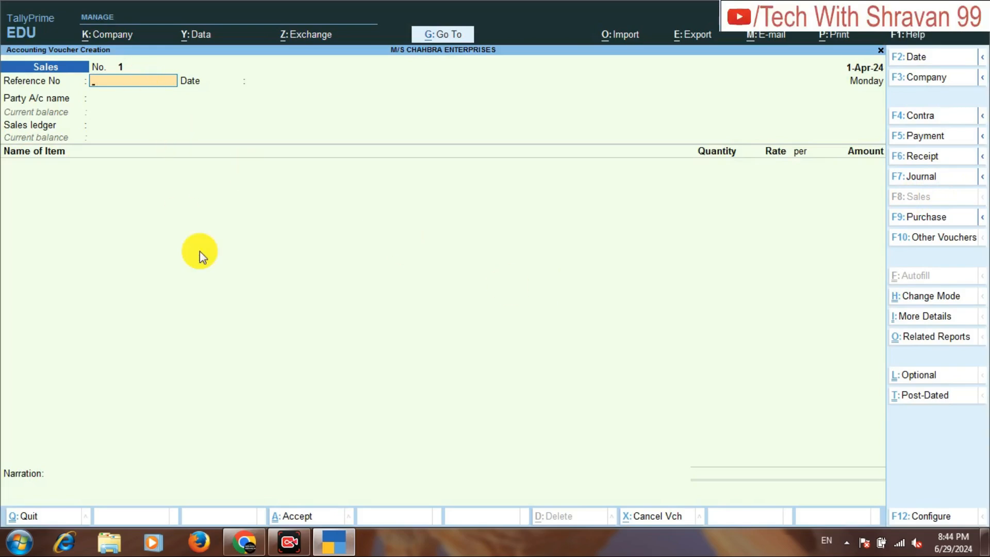
type("MK/01/24-25")
key("Return")
key("Return")
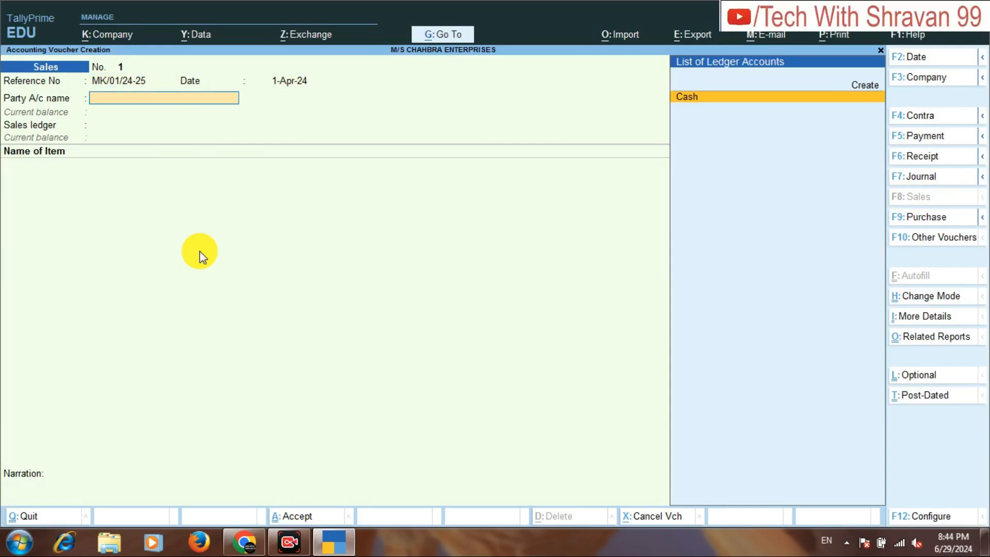
Create the party ledger MK PVT LTD under Sundry Debtors, keeping bill-by-bill balances on, and save it.
key("Up")
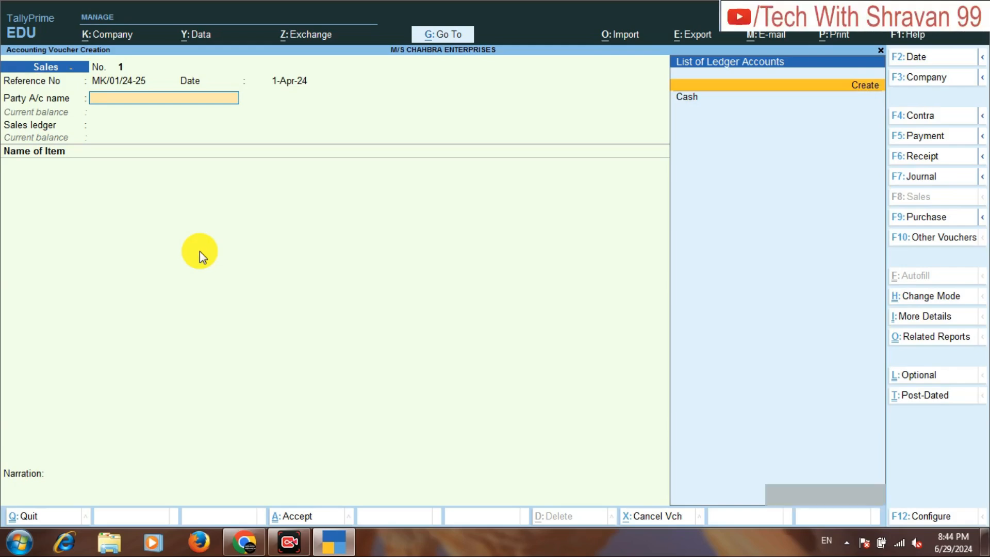
key("Return")
type("MK")
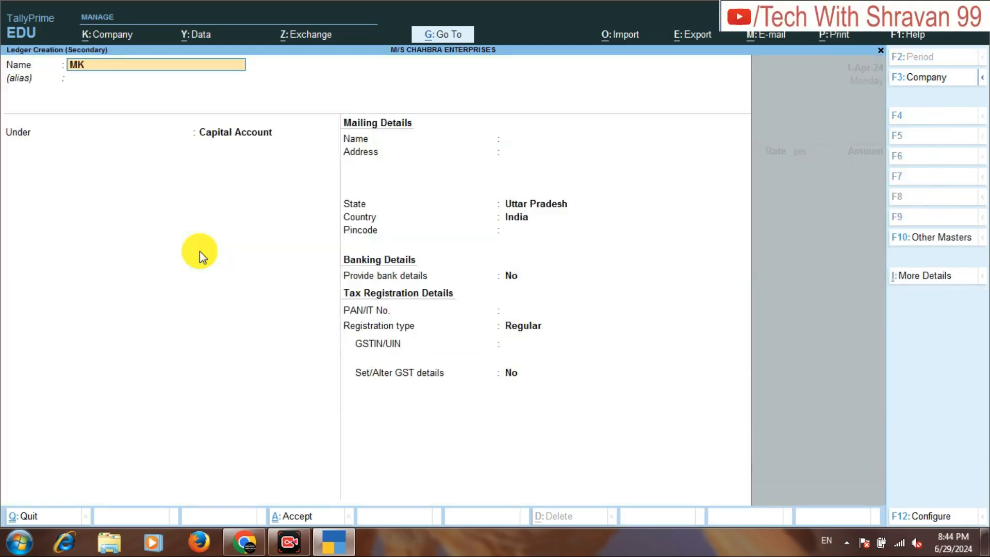
type(" PVT LTD")
key("Return")
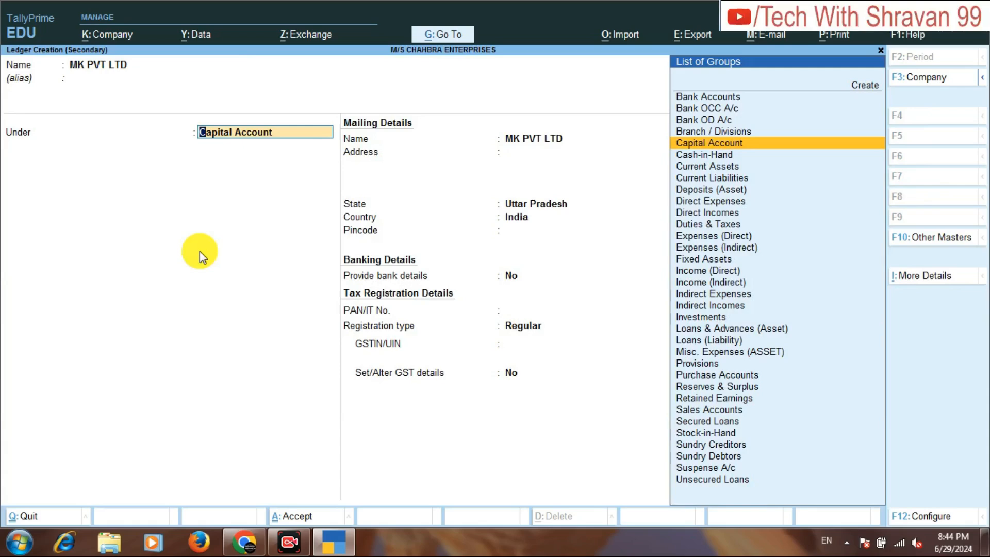
type("SUN")
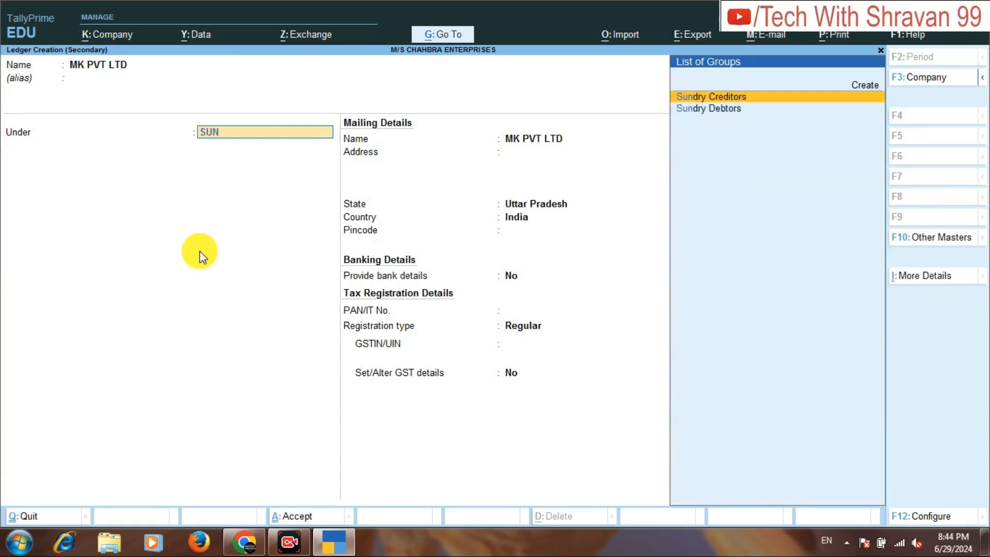
key("Return")
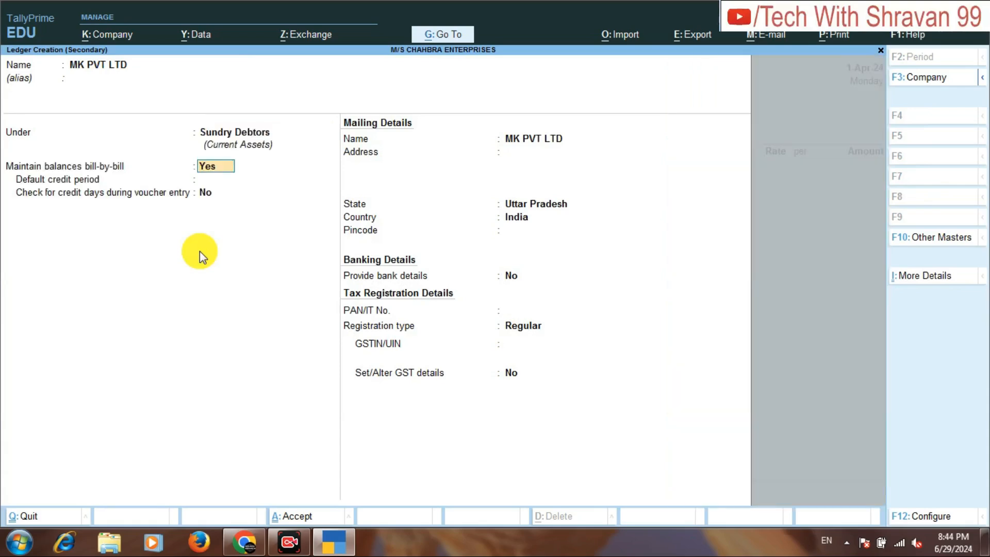
key("Return")
key("Return")
key("Return")
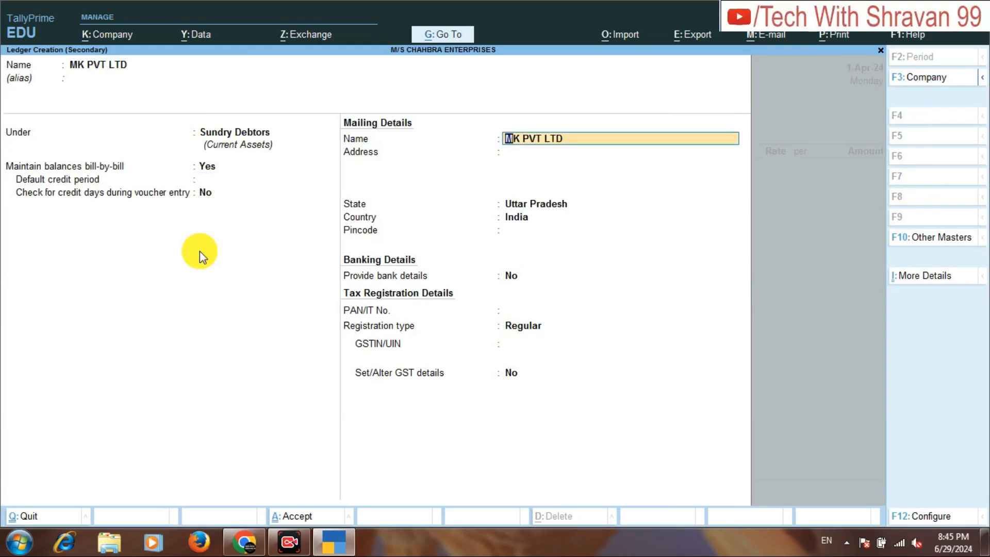
key("ctrl+a")
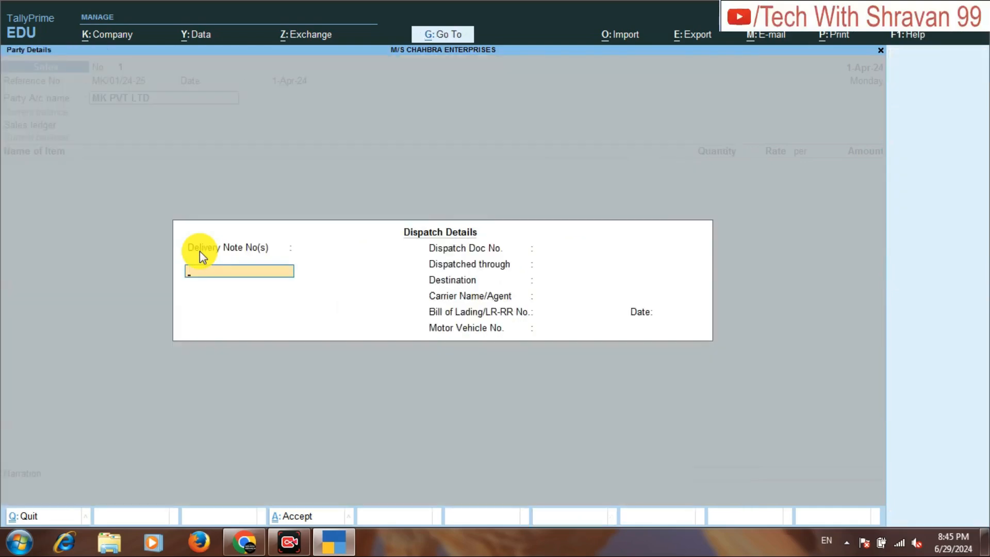
Accept the blank dispatch details and default party details, and choose SALE GOODS as the sales ledger.
key("ctrl+a")
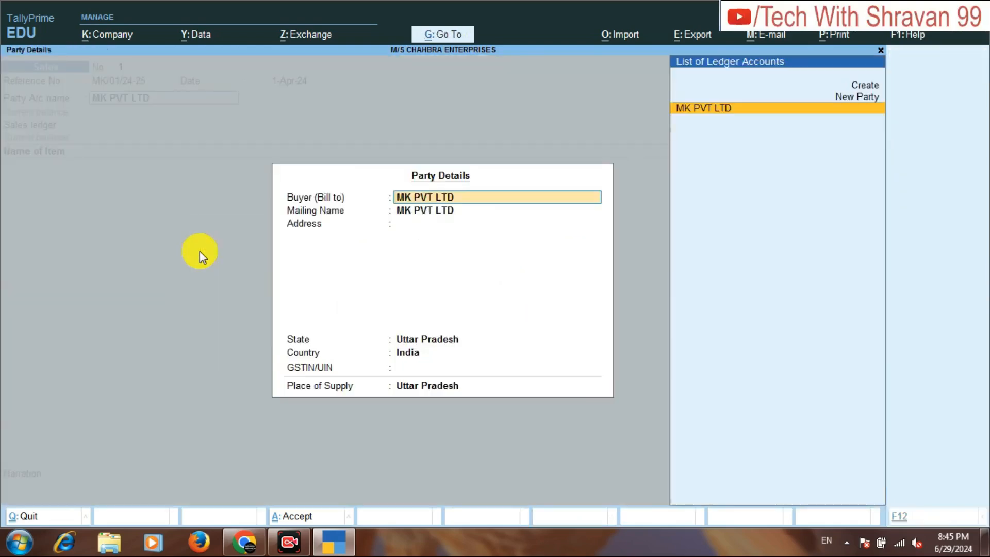
key("ctrl+a")
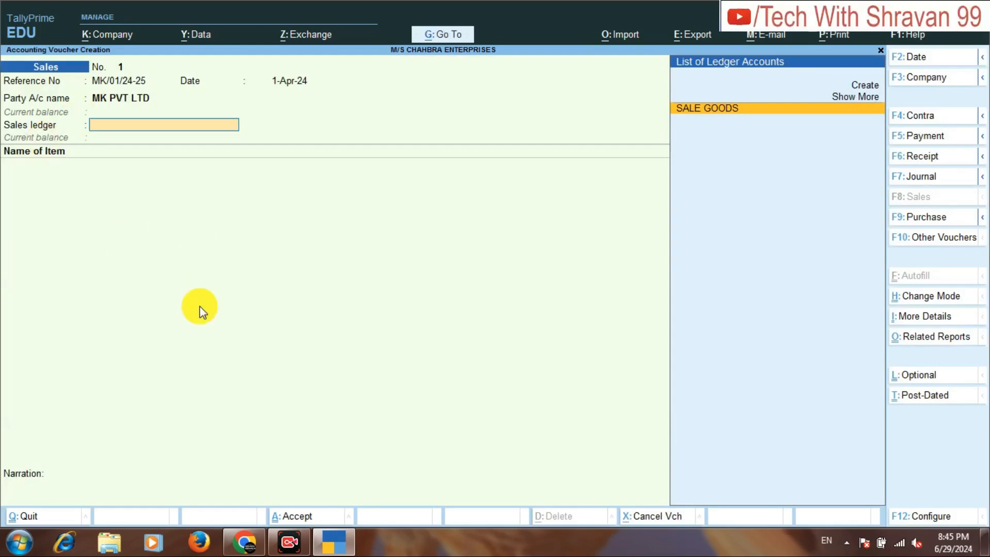
key("Return")
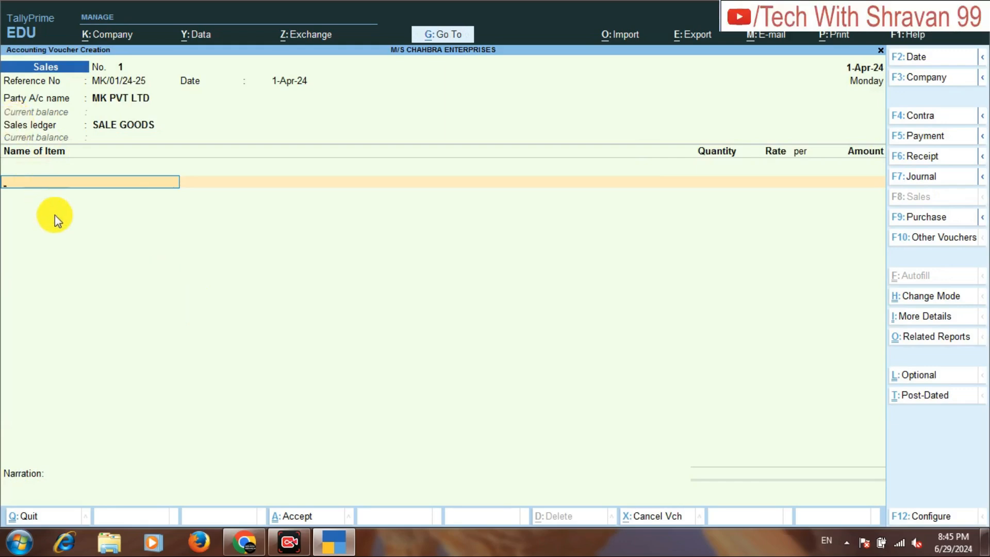
Check the sales items in the assignment PDF, then add AXEPULSE DEODRANT to the sales voucher from location CHOWK.
left_click(240, 542)
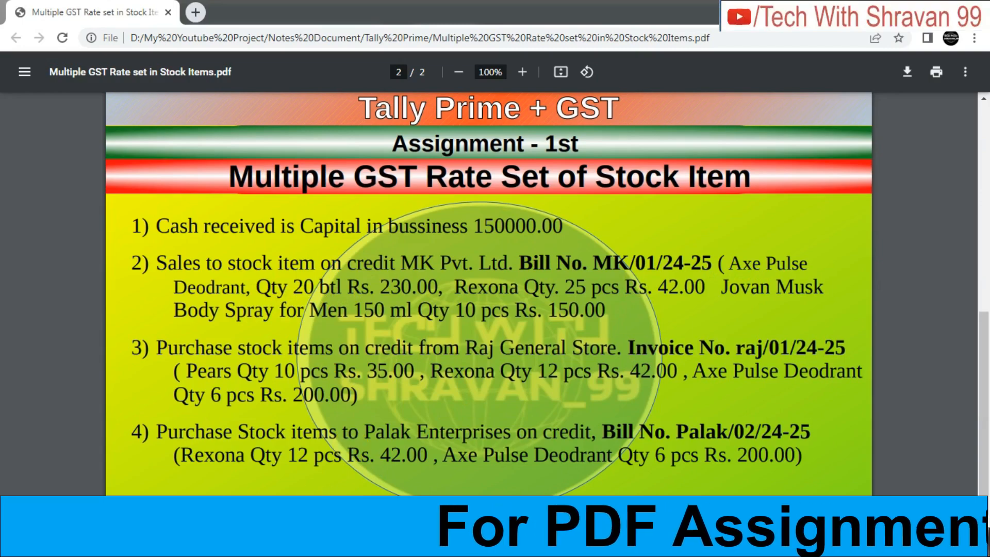
left_click(304, 545)
type("AX")
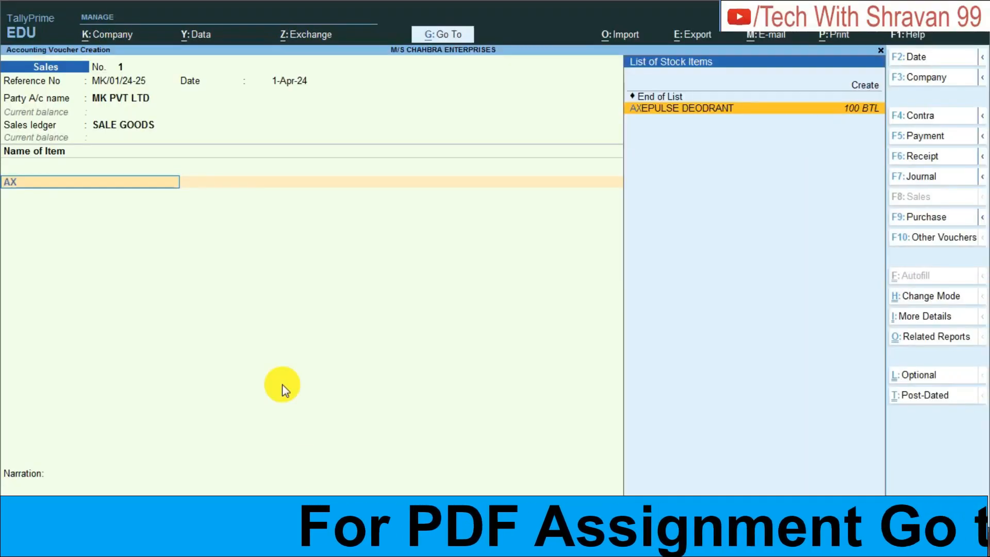
key("Return")
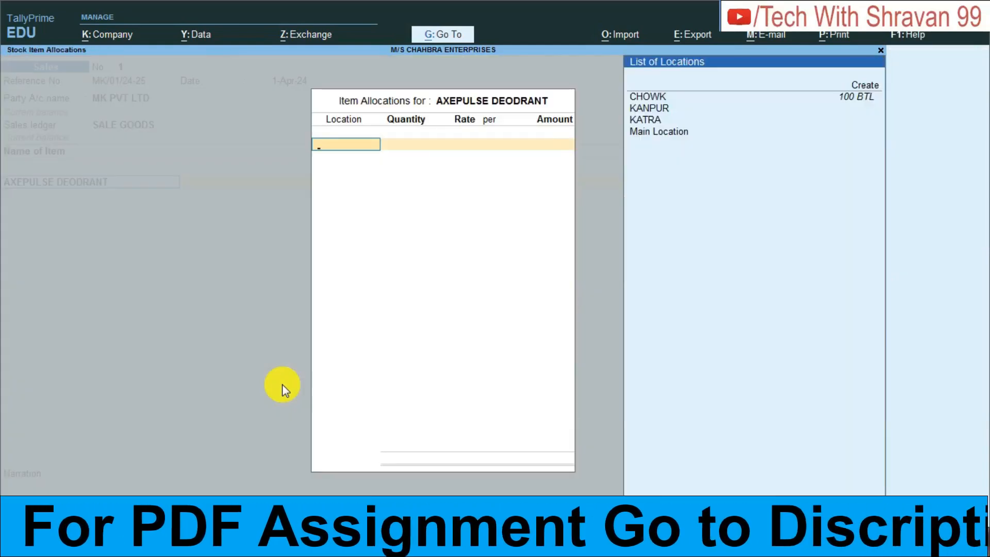
key("Down")
key("Down")
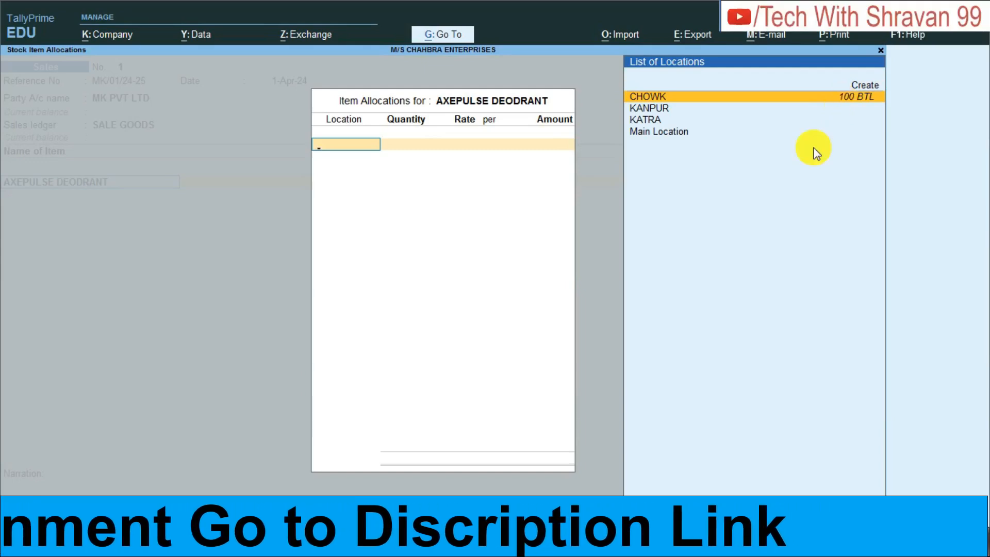
key("Return")
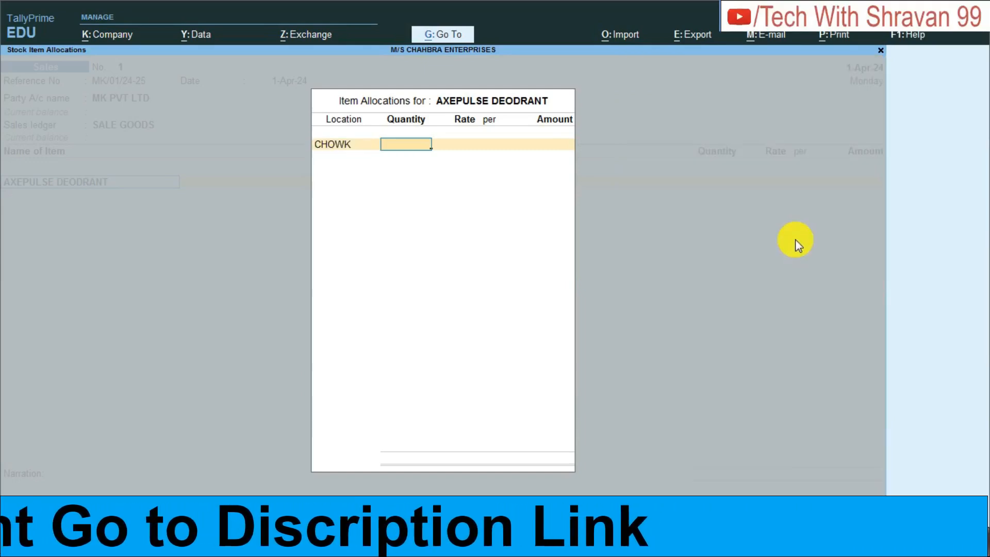
Allocate 20 BTL of AXEPULSE DEODRANT at a rate of 230 and accept the item line.
type("20")
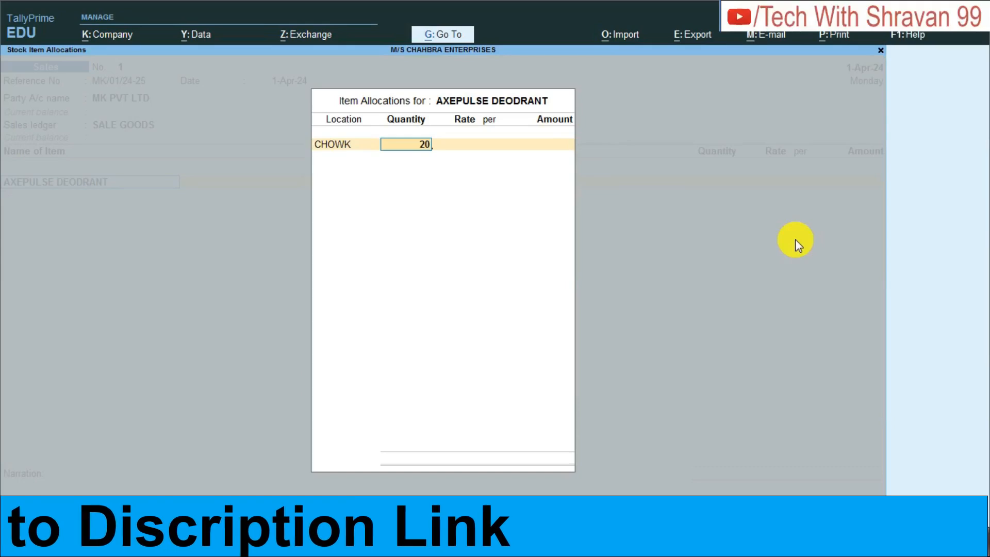
key("Return")
type("230")
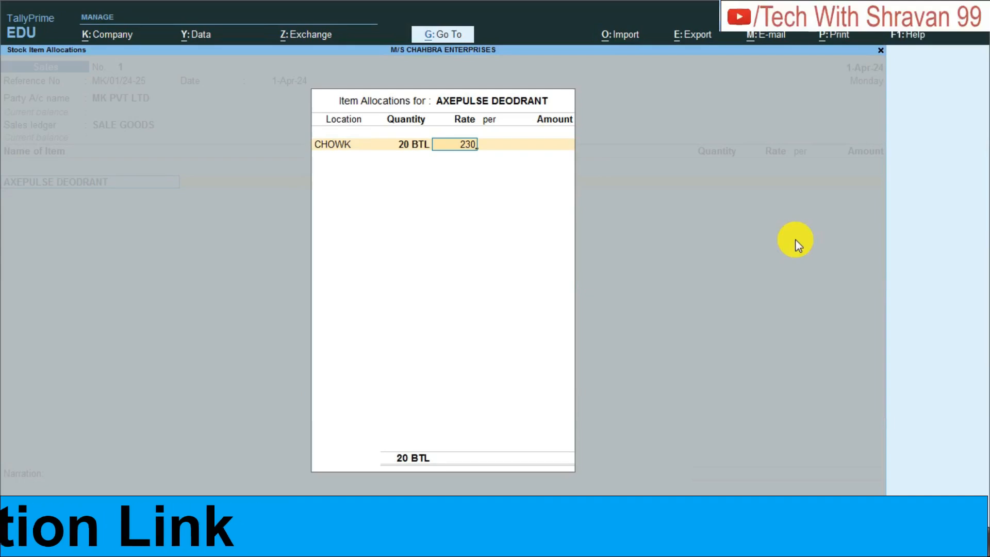
key("Return")
key("Return")
key("Return")
key("Return")
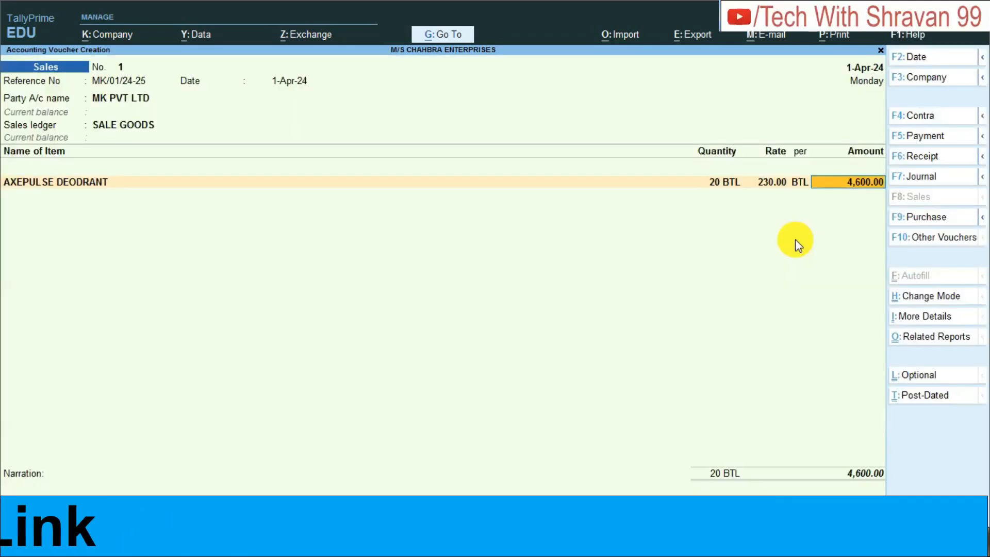
key("Return")
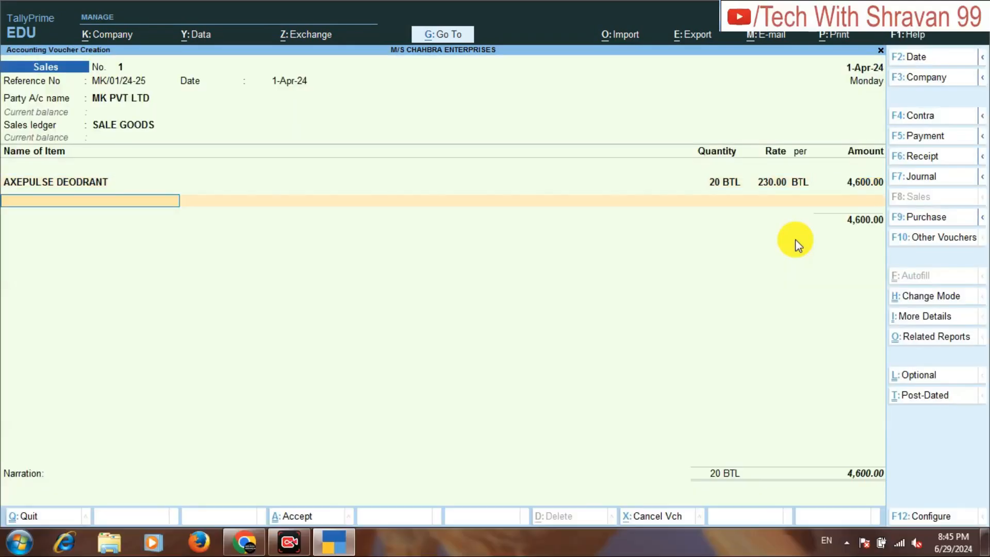
Check the second sales item in the assignment PDF and add REXONA to the voucher from location KATRA.
left_click(244, 541)
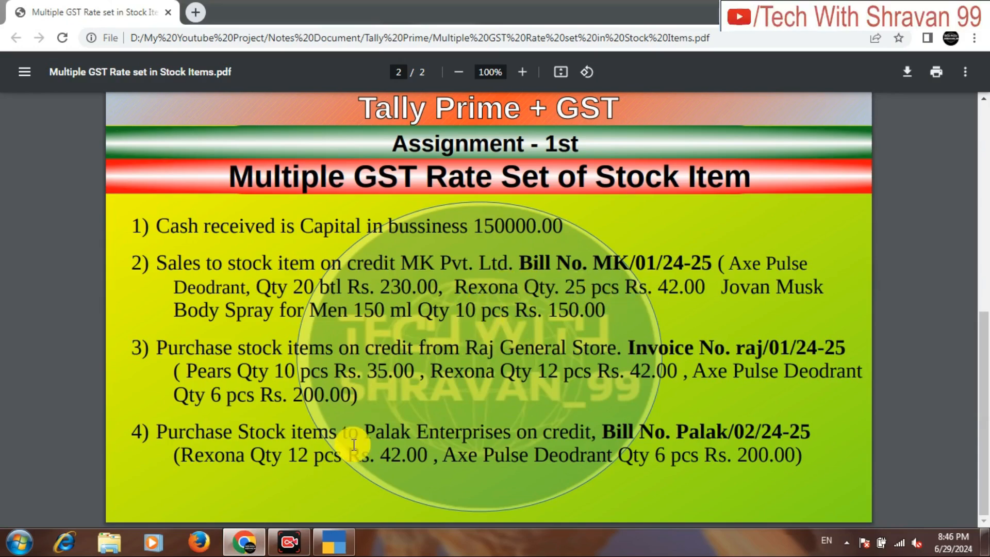
left_click(335, 546)
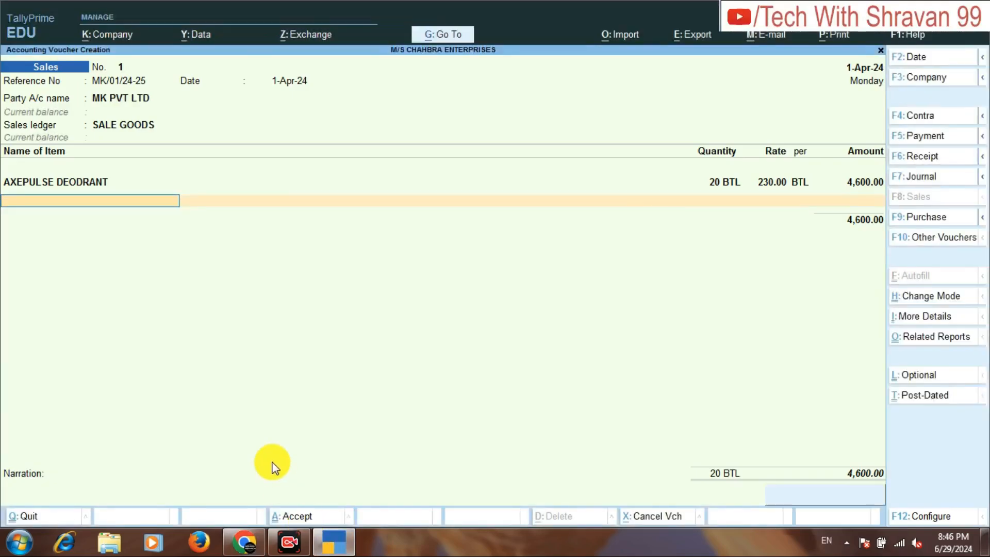
type("REX")
key("Return")
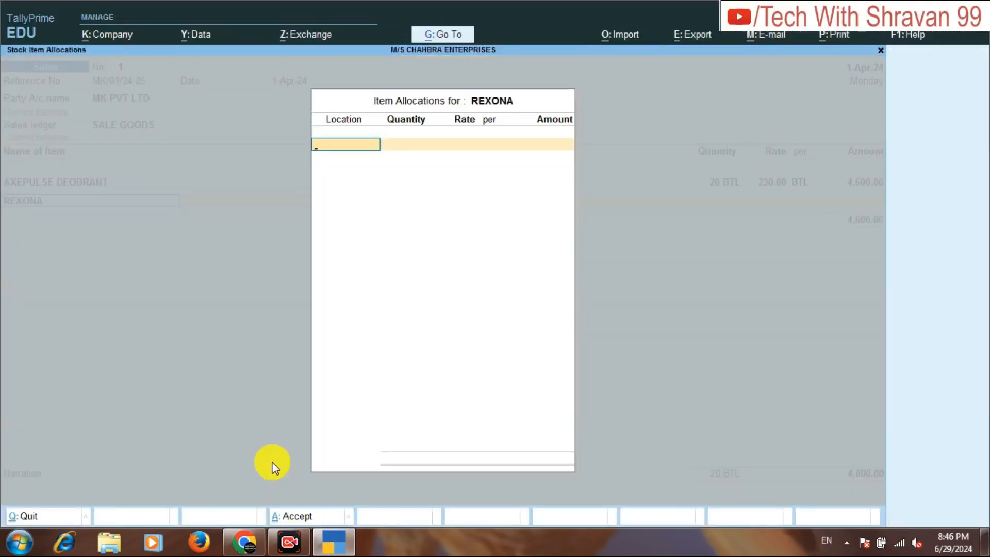
key("Down")
key("Down")
key("Down")
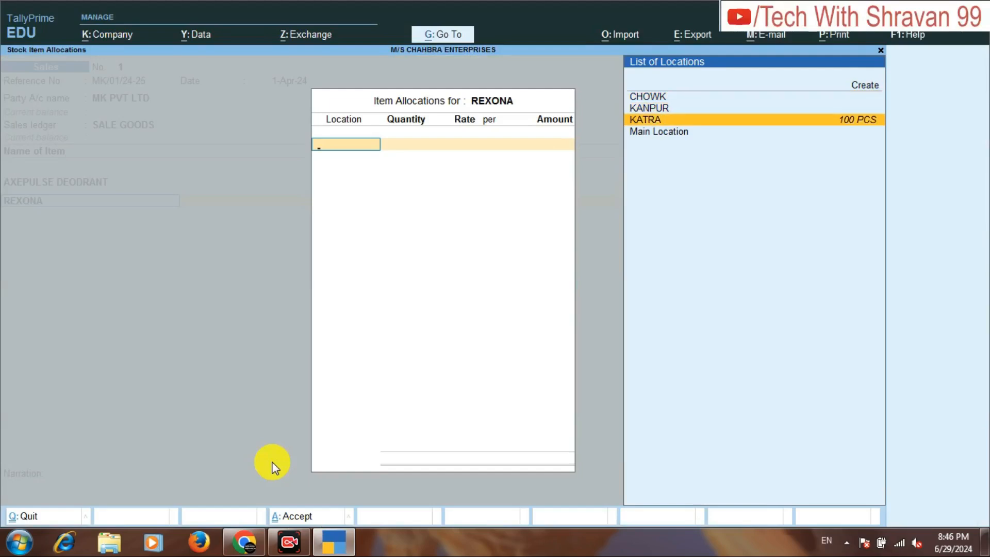
key("Return")
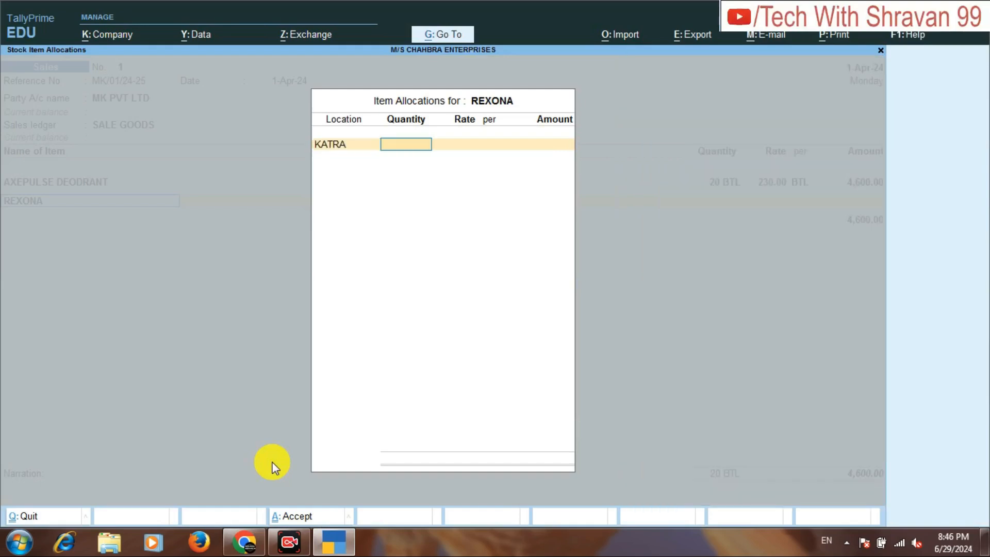
Allocate 25 PCS of REXONA at a rate of 42 and accept the item line.
type("25")
key("Return")
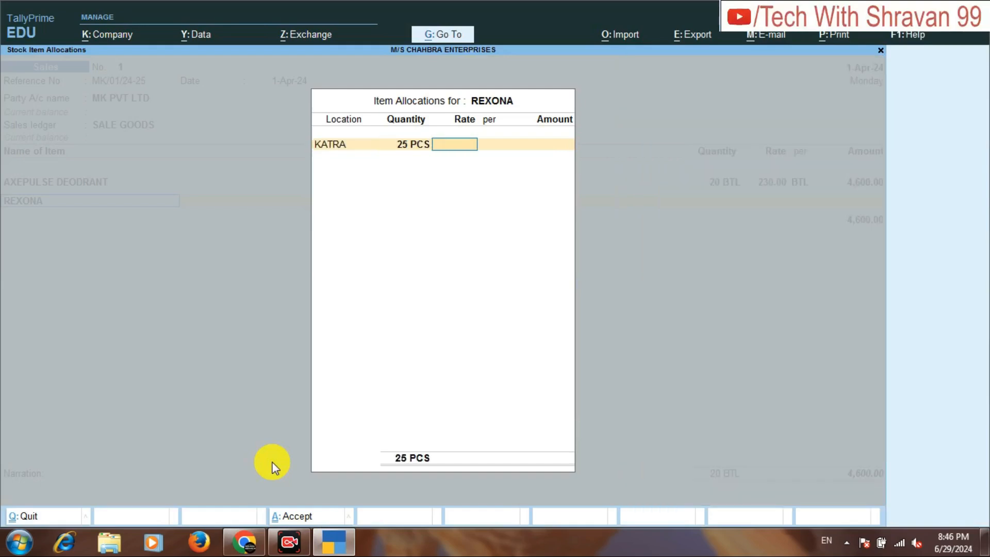
type("42")
key("Return")
key("Return")
key("Return")
key("Return")
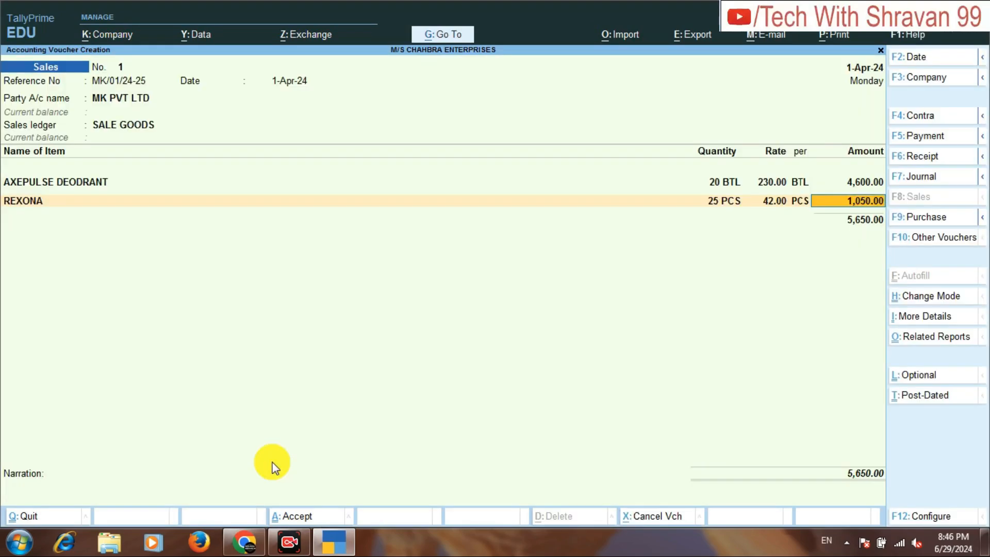
key("Return")
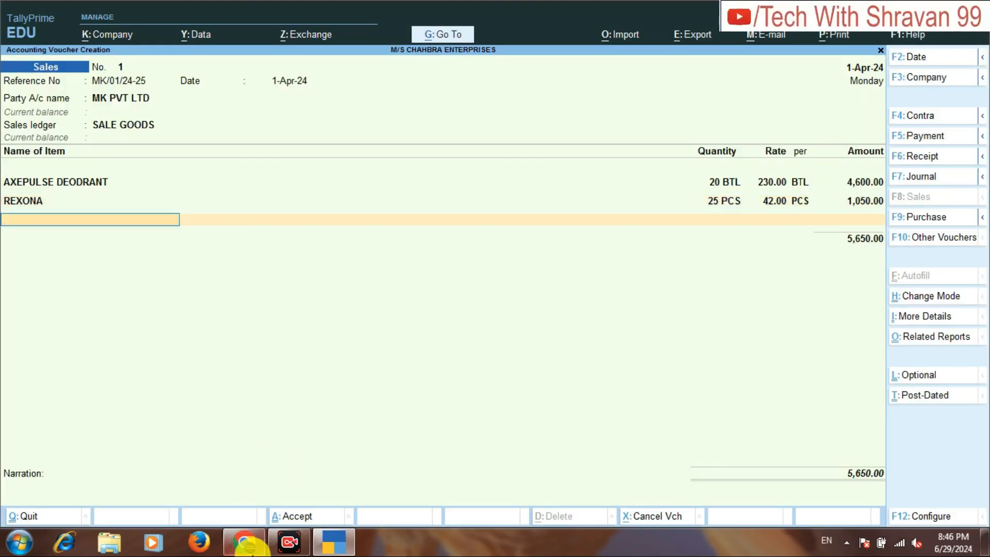
Check the third sales item in the assignment PDF and add JONVAN MUSK BODY SPRAY FOR MEN 150 from location CHOWK.
left_click(246, 542)
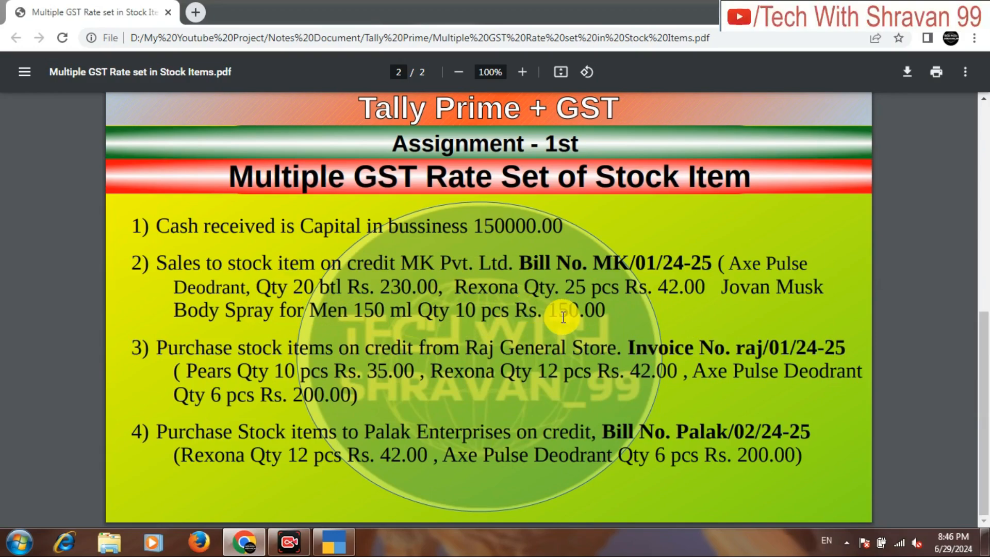
left_click(352, 538)
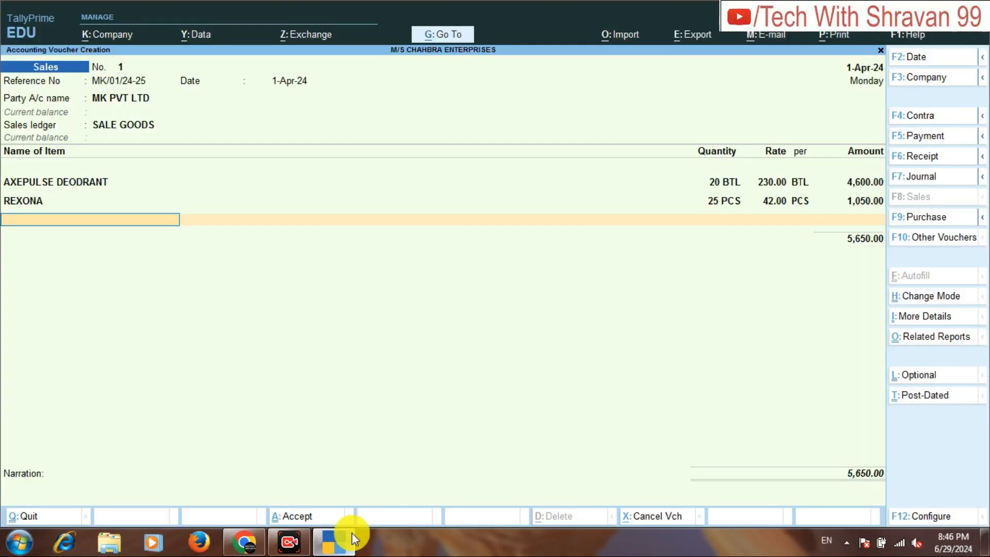
type("JO")
key("Return")
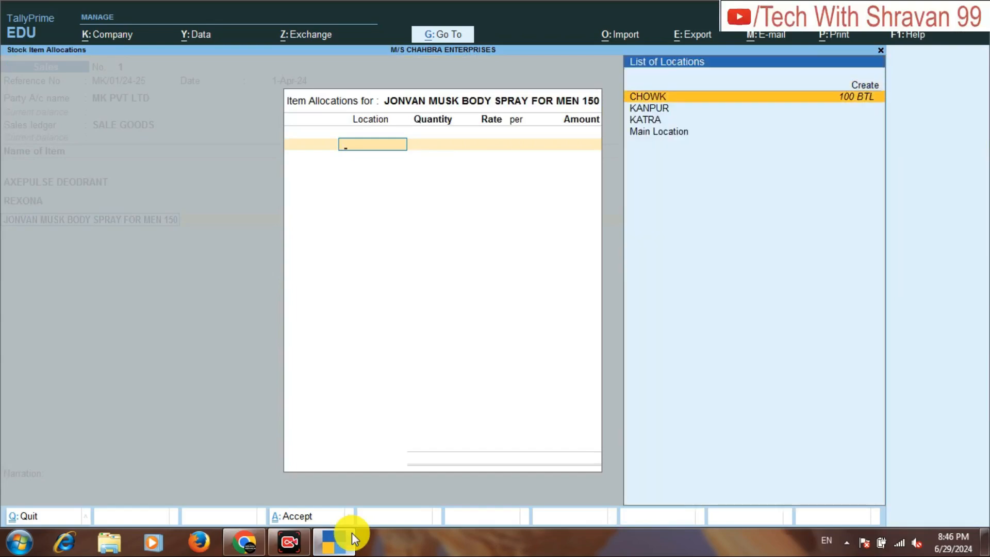
key("Return")
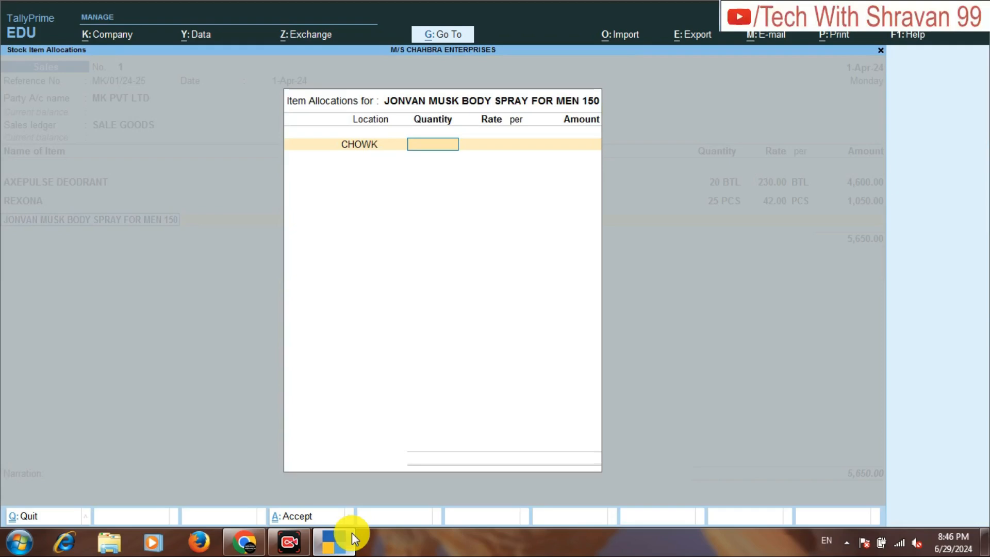
Allocate 10 BTL of the JONVAN MUSK body spray at a rate of 150 and end the item entry.
type("10")
key("Return")
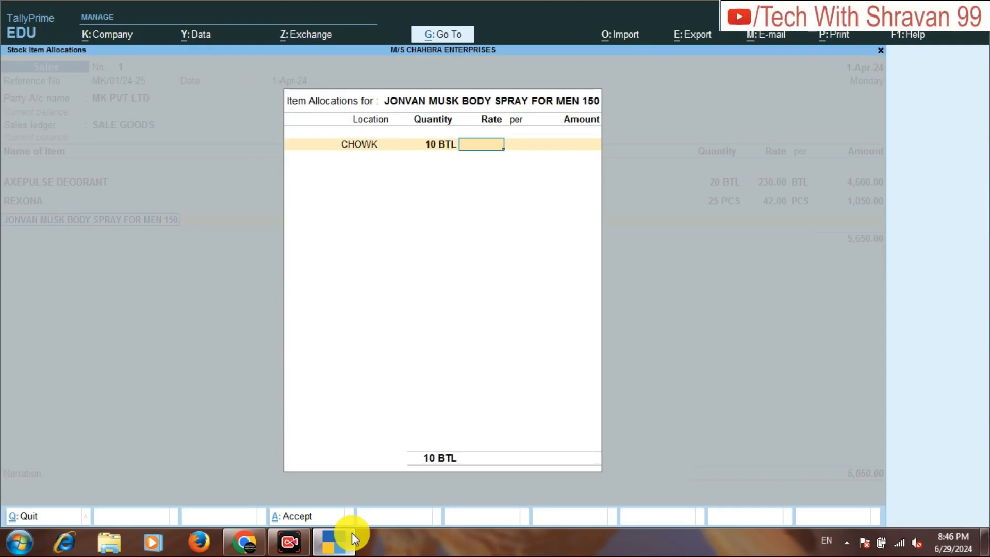
type("150")
key("Return")
key("Return")
key("Return")
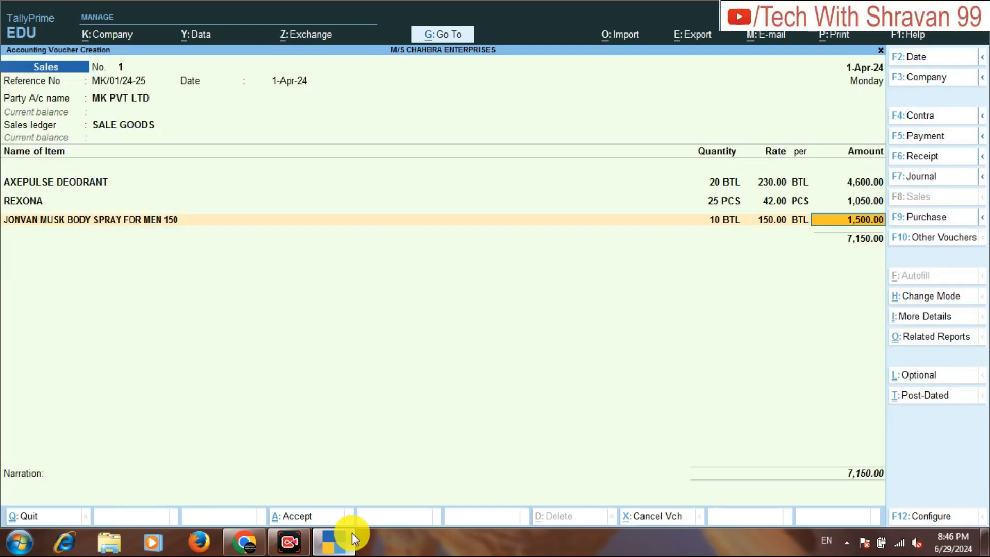
key("Return")
key("Return")
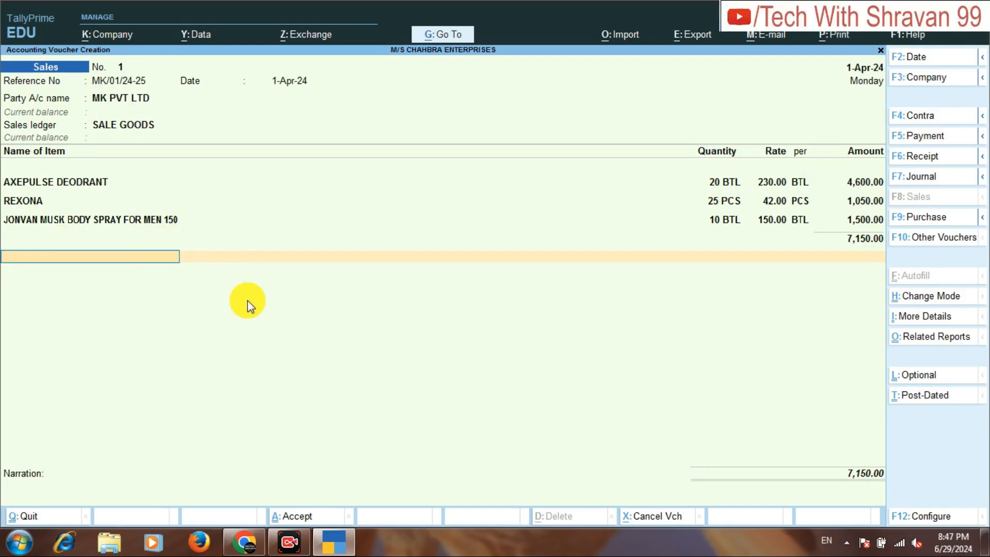
Return to the item lines, look through the list of stock items, and close the item entry with End of List.
key("BackSpace")
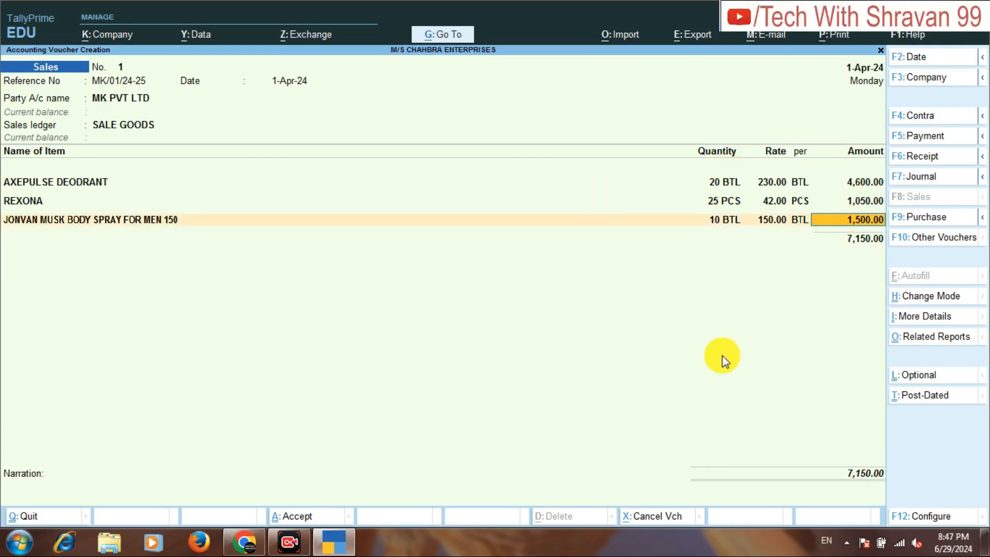
key("Return")
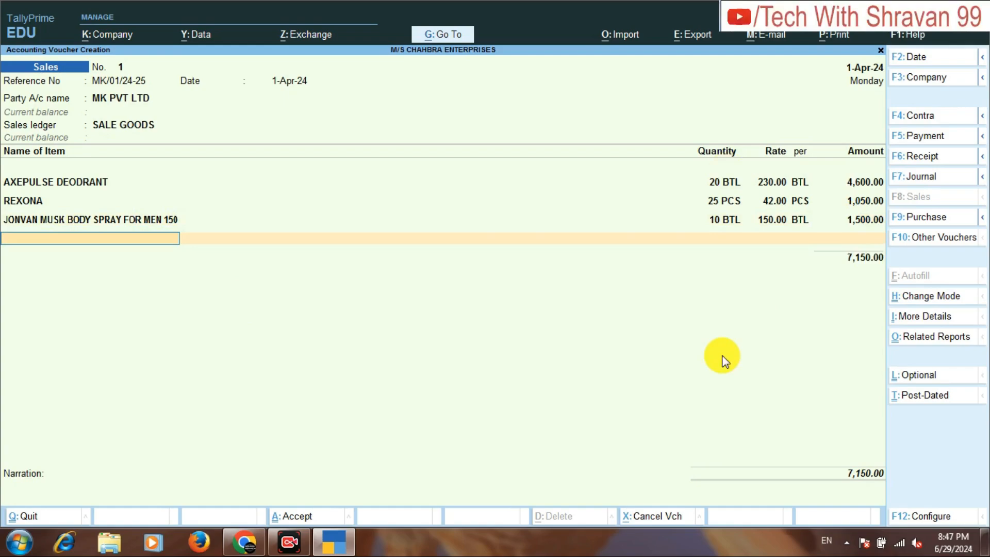
key("space")
key("Down")
key("Down")
key("Down")
key("Down")
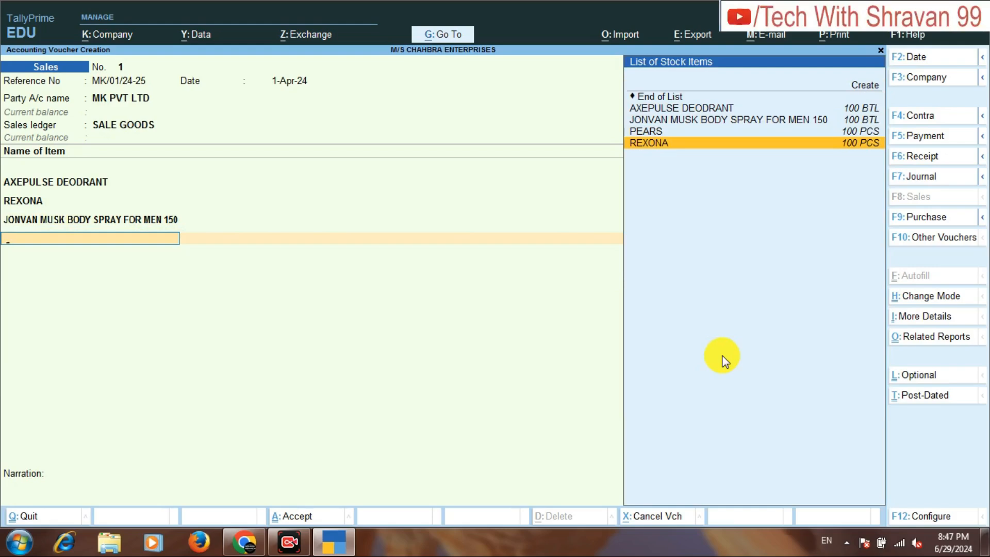
key("Up")
key("Up")
key("Up")
key("Up")
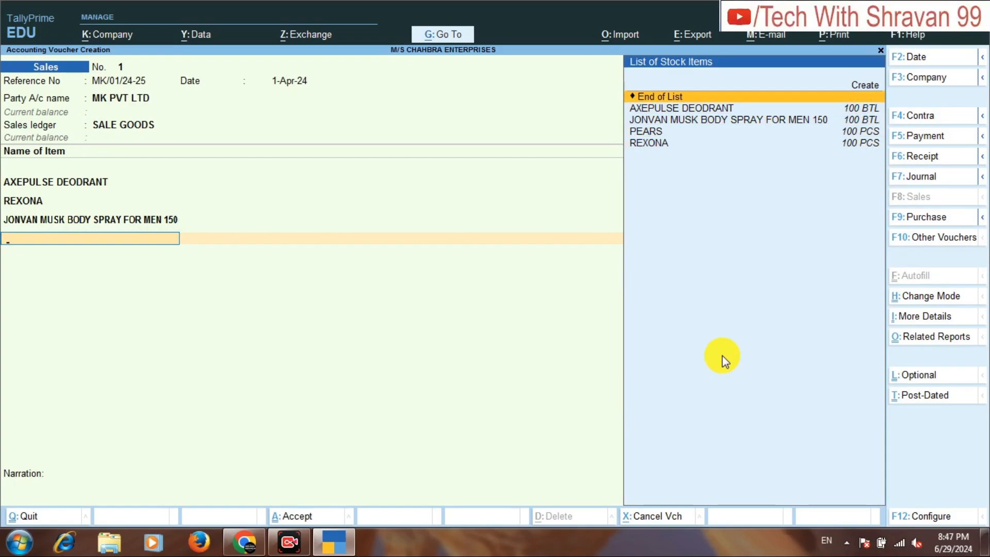
key("Return")
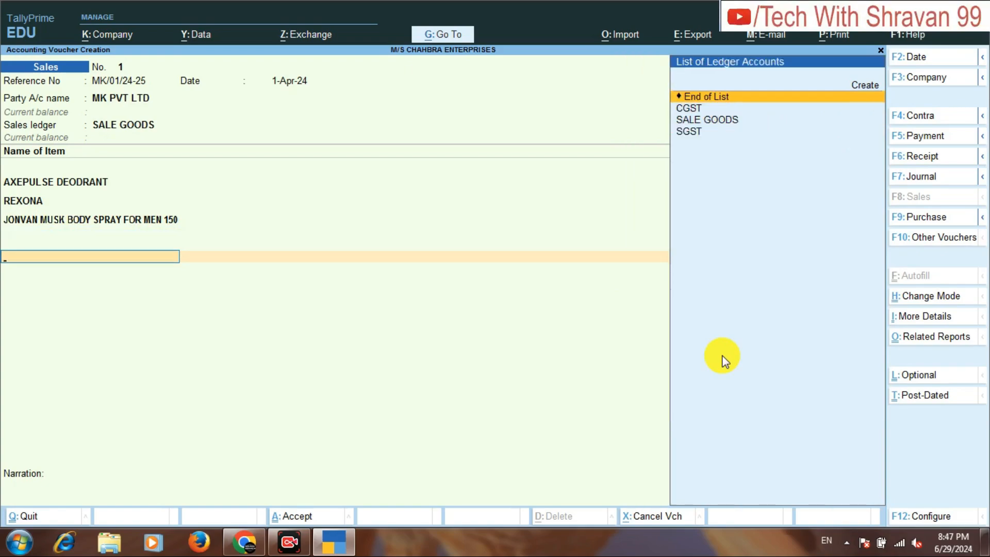
Add the CGST and SGST tax ledgers below the items, keeping the automatically calculated amounts.
key("Down")
key("Down")
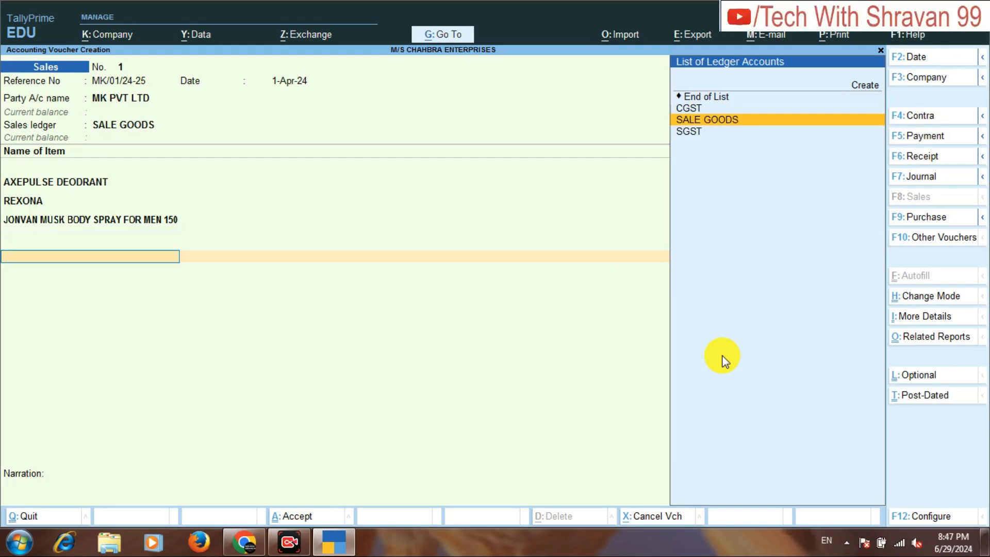
key("Up")
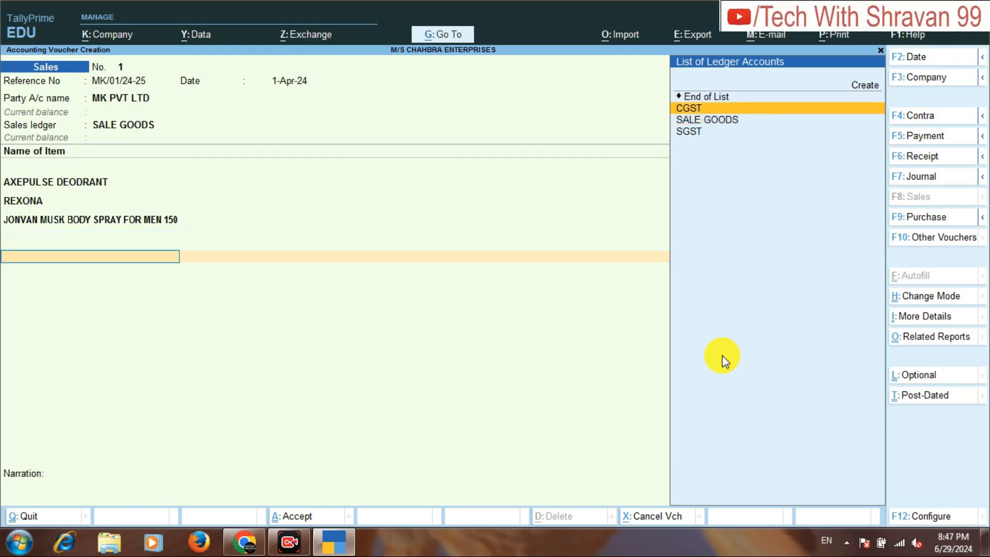
key("Return")
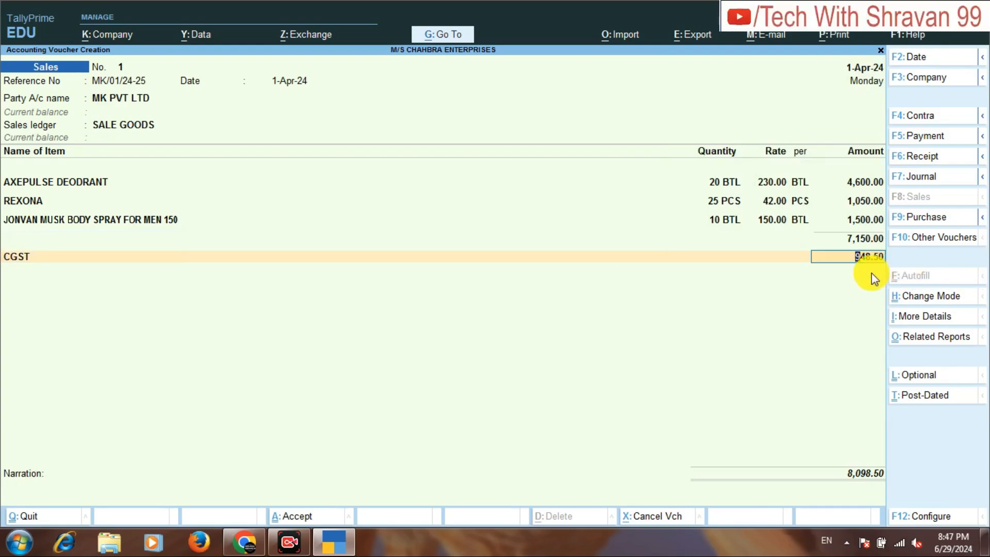
key("Return")
type("SG")
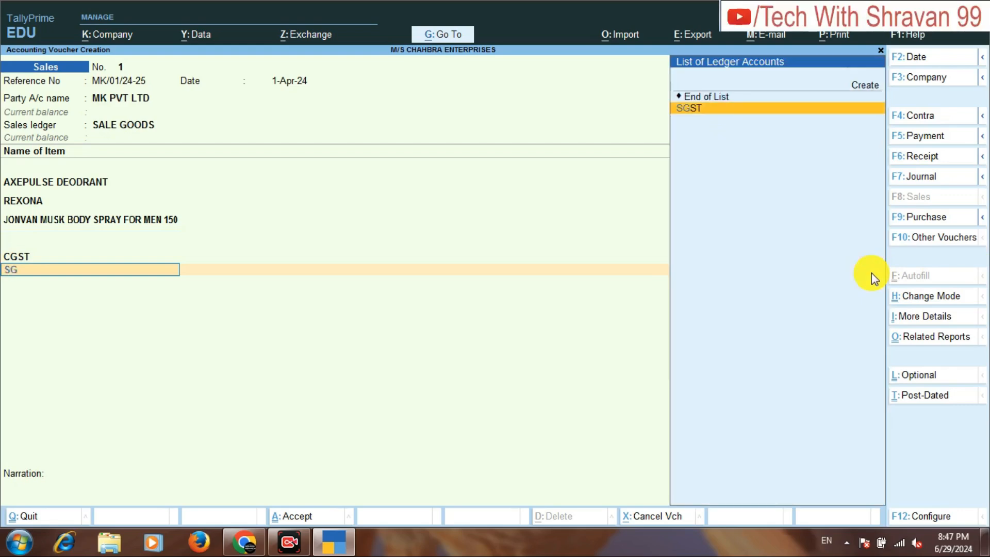
key("Return")
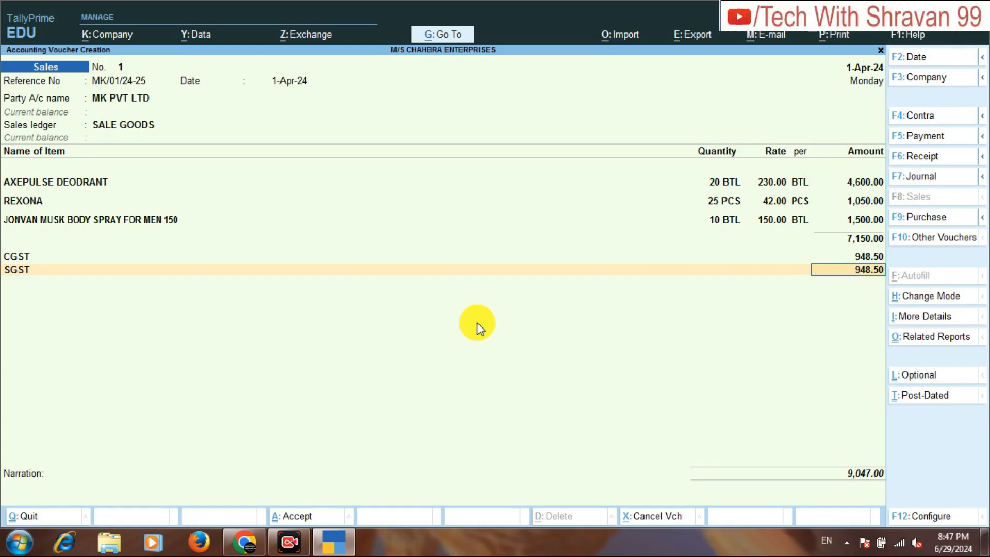
Open the GST tax analysis of the sales voucher to examine the tax for each item.
key("ctrl+o")
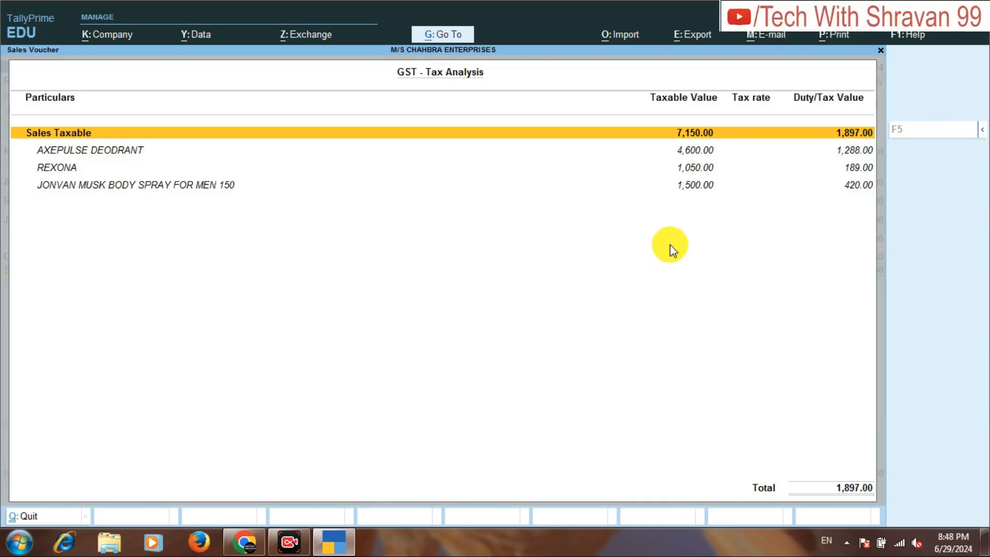
Expand the GST tax analysis to its detailed view and examine the central and state tax of each stock item.
key("F5")
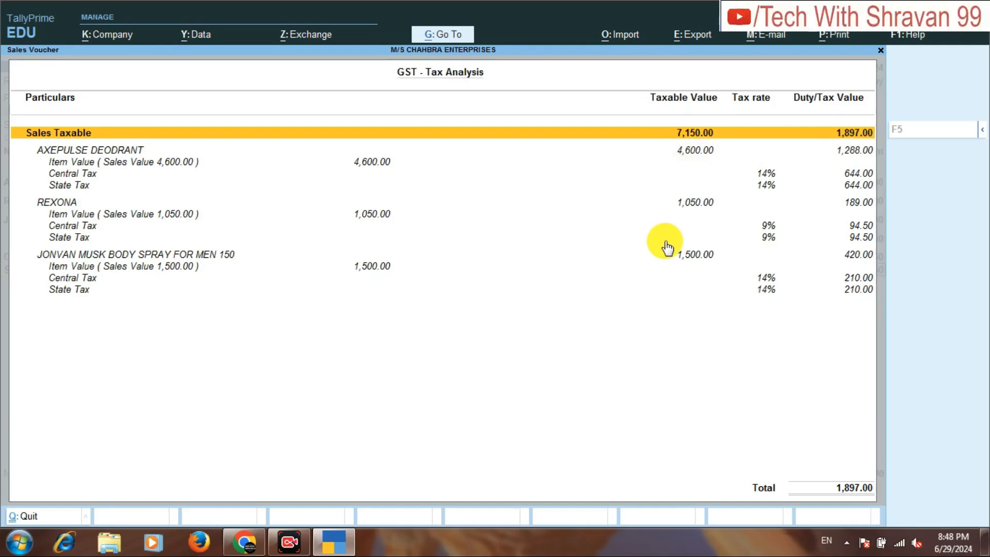
key("Down")
key("Down")
key("Down")
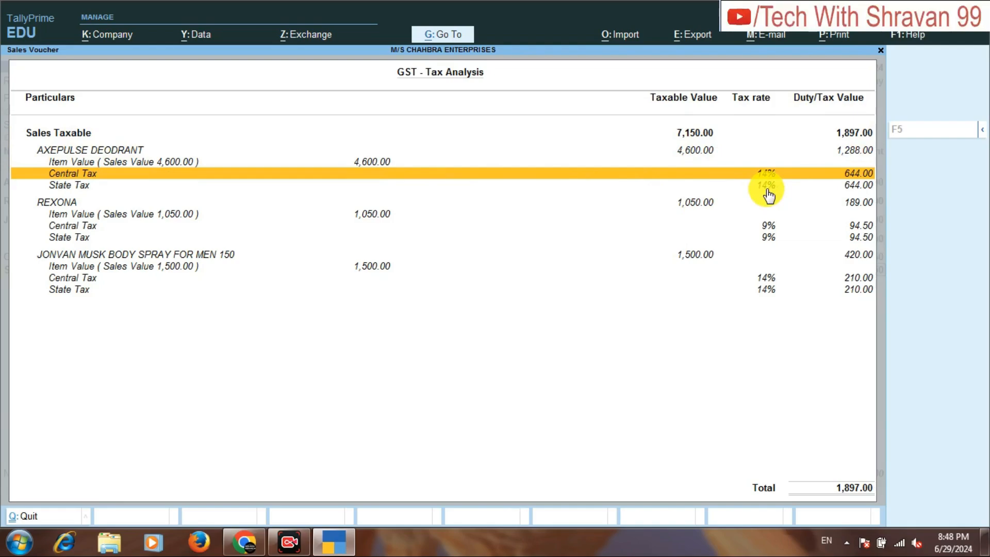
key("Up")
key("Up")
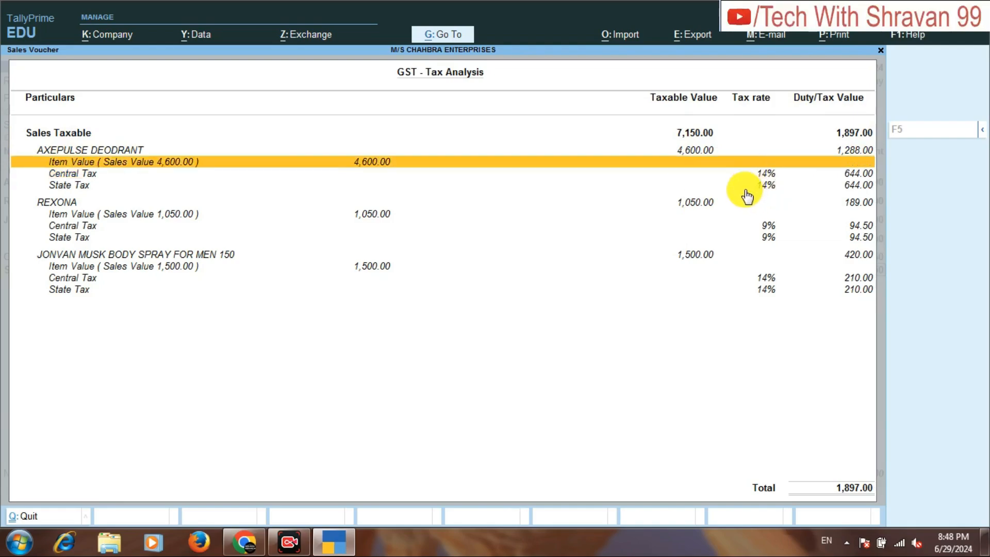
key("Down")
key("Down")
key("Down")
key("Down")
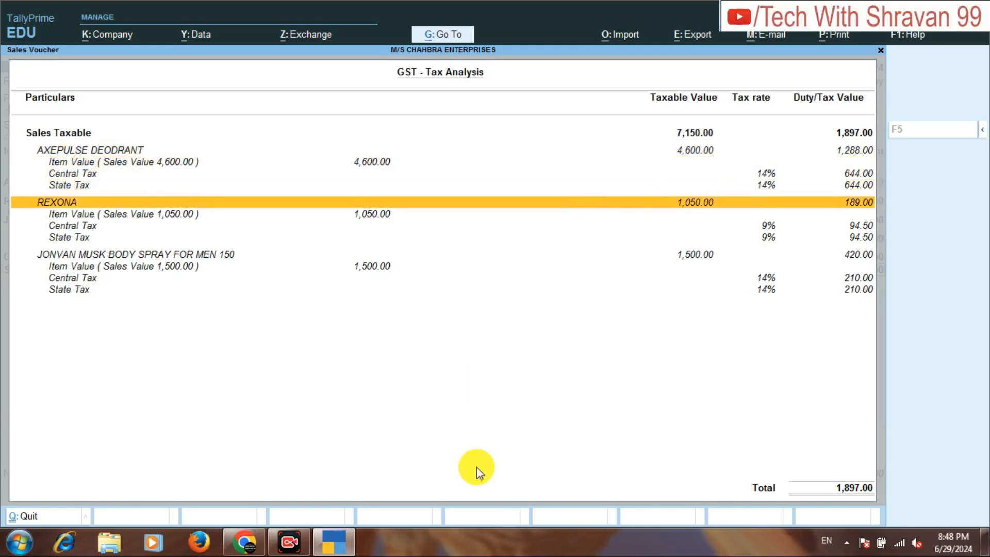
key("Down")
key("Up")
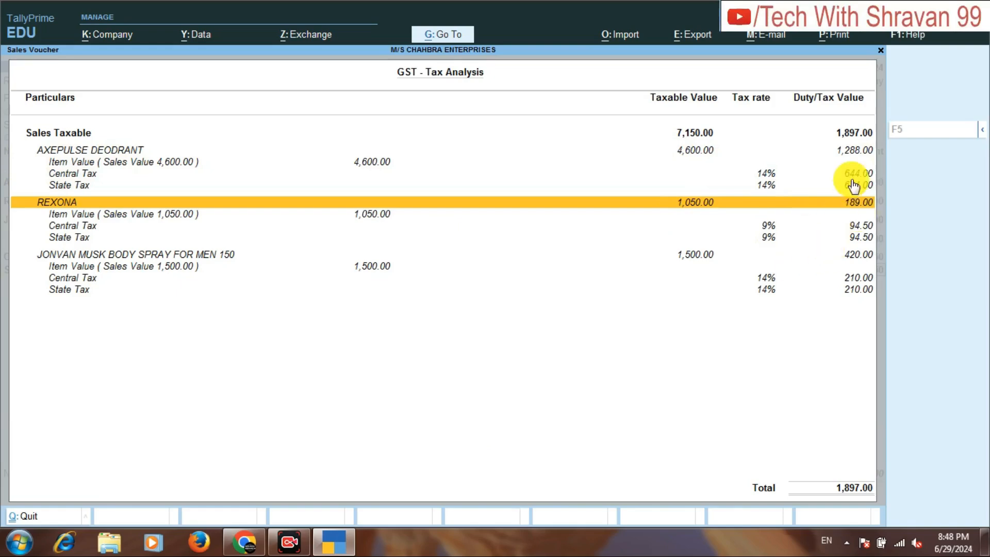
key("Down")
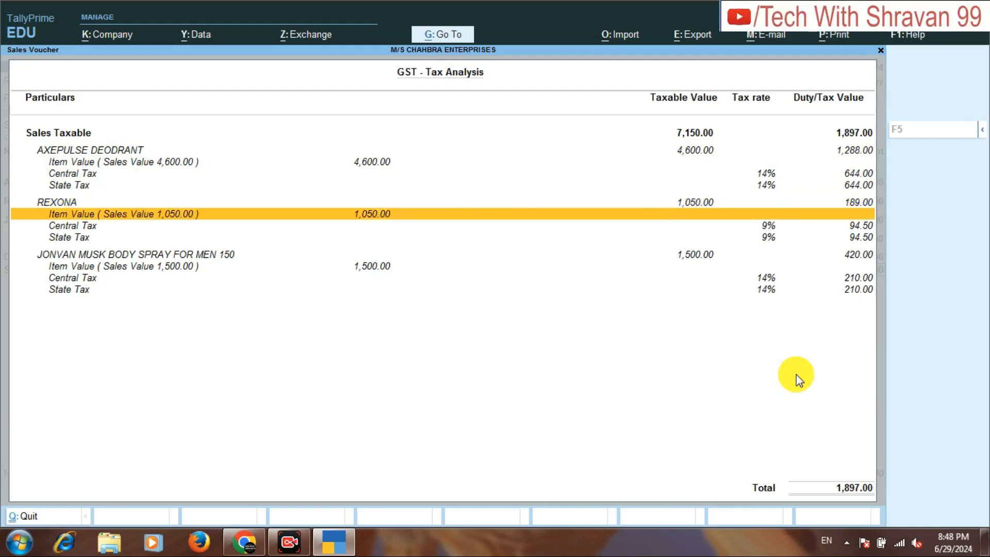
key("Down")
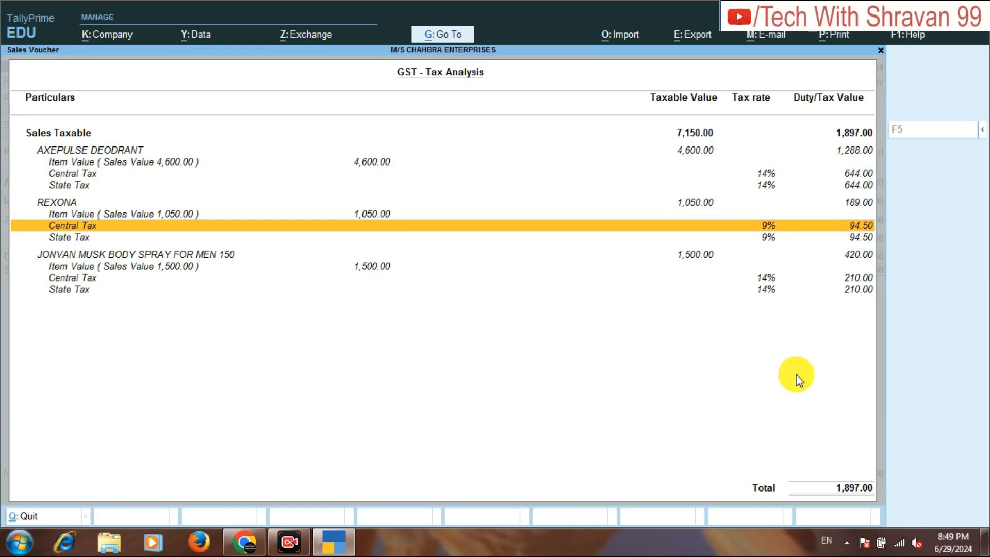
key("Down")
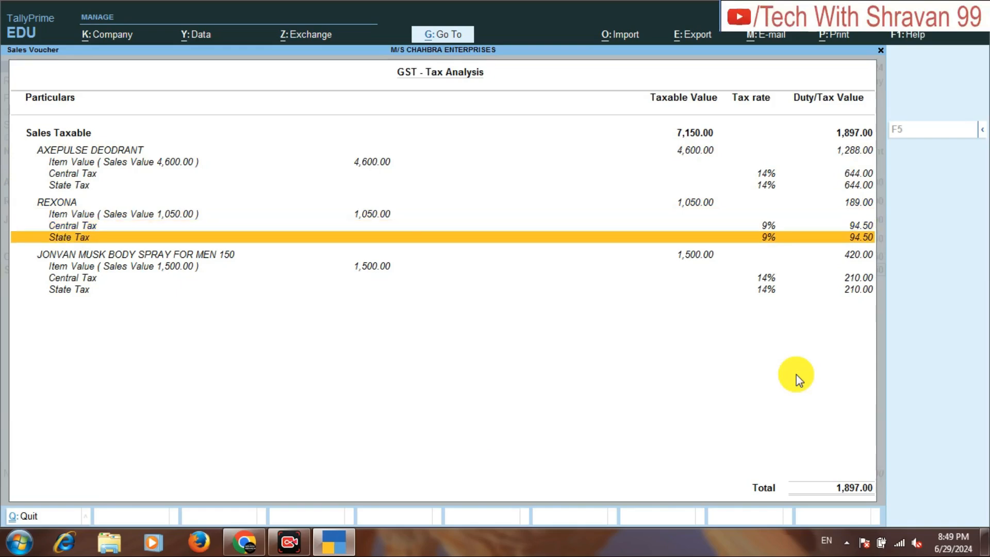
key("Up")
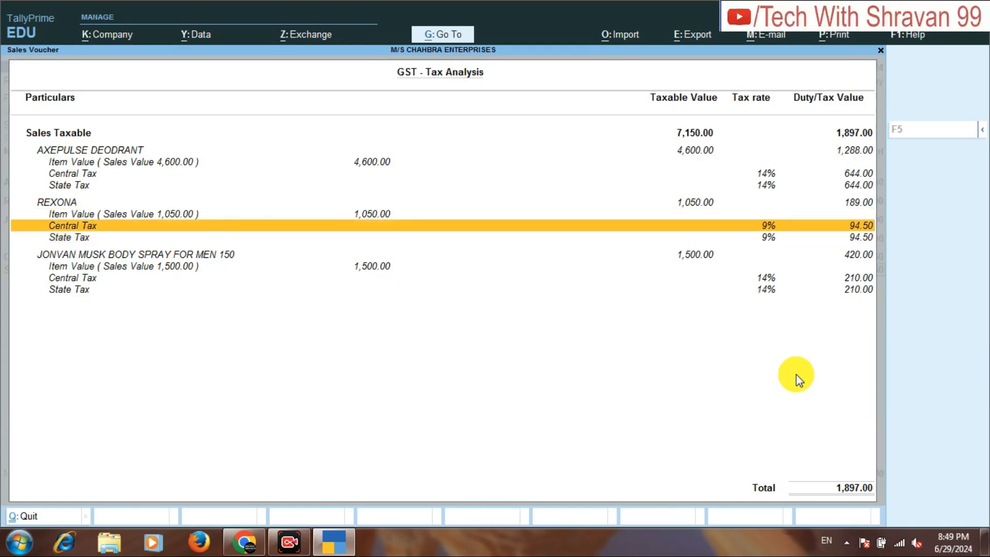
key("Down")
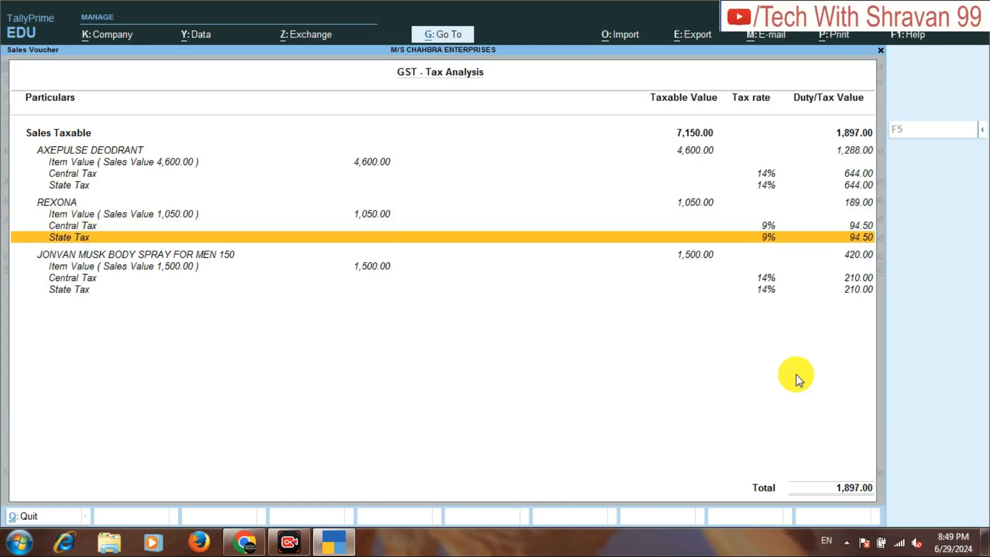
key("Down")
key("Down")
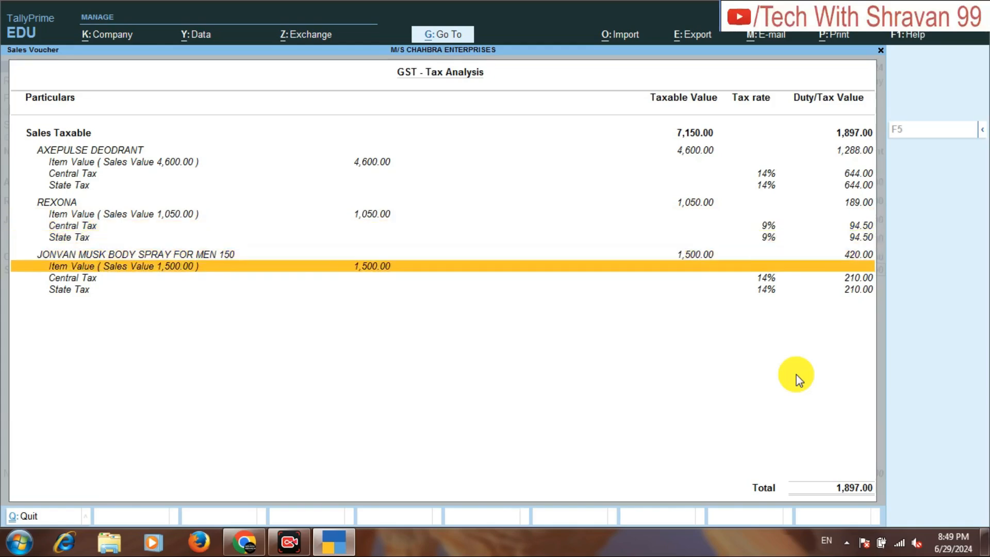
key("Down")
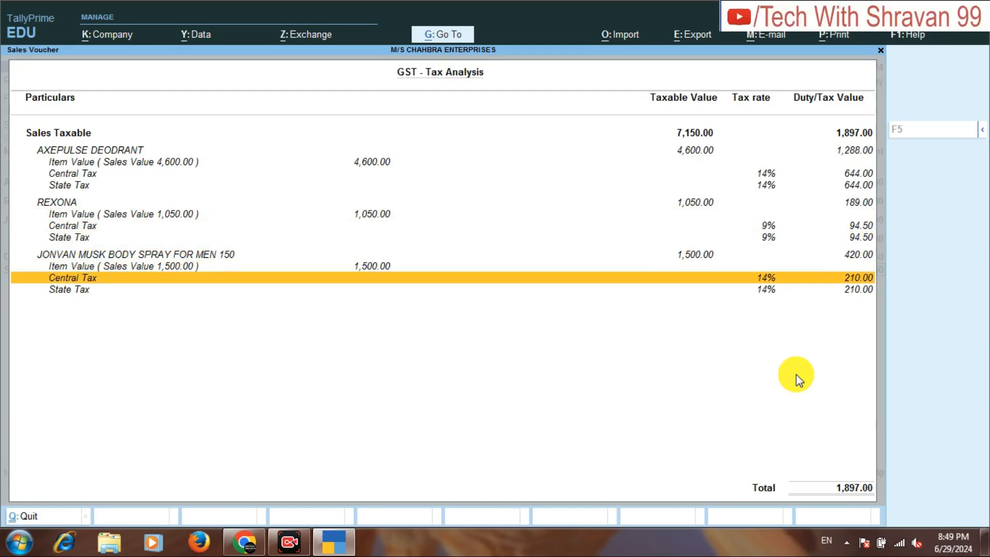
key("Down")
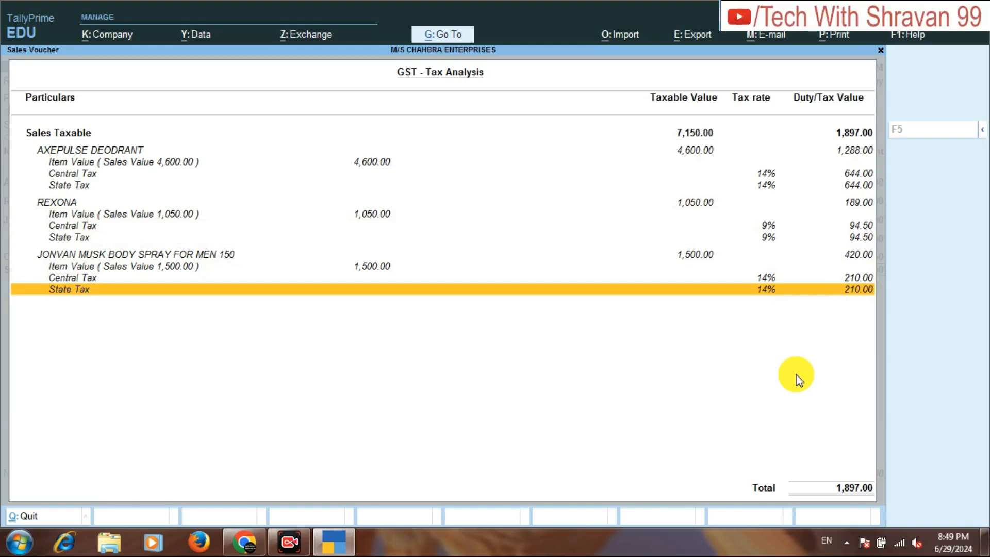
key("Up")
key("Up")
key("Up")
key("Up")
key("Up")
key("Up")
key("Up")
key("Up")
key("Up")
key("Up")
key("Up")
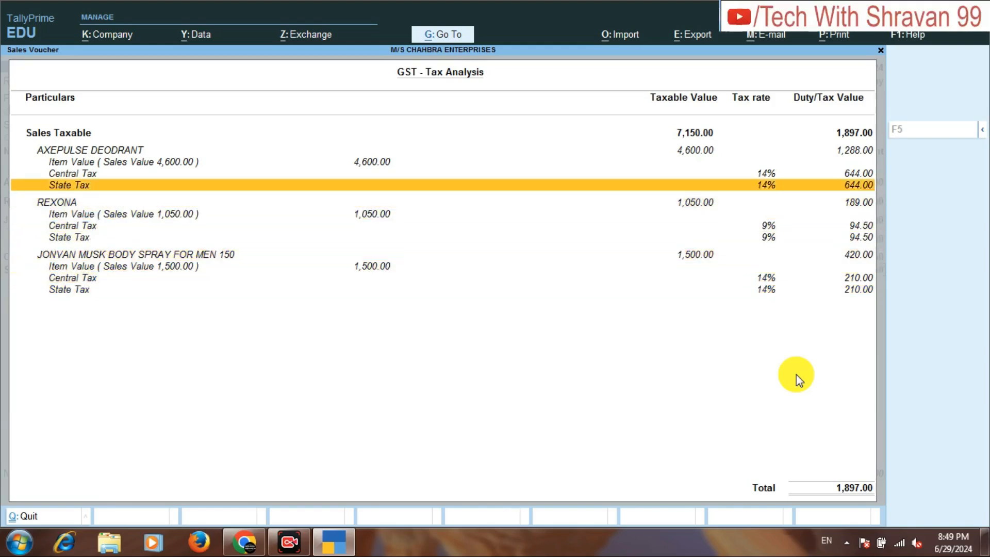
key("Up")
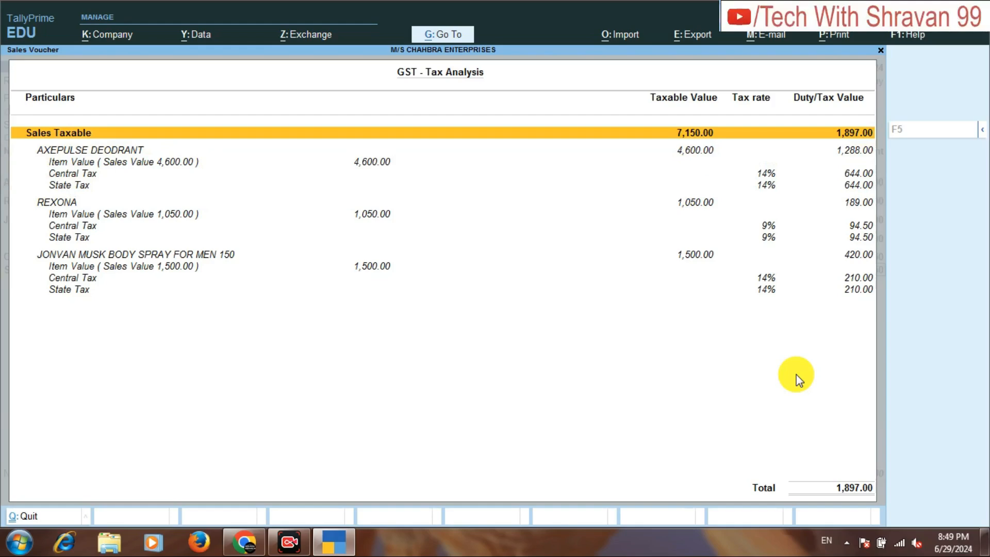
Close the tax analysis and save the sales voucher for MK PVT LTD.
key("Escape")
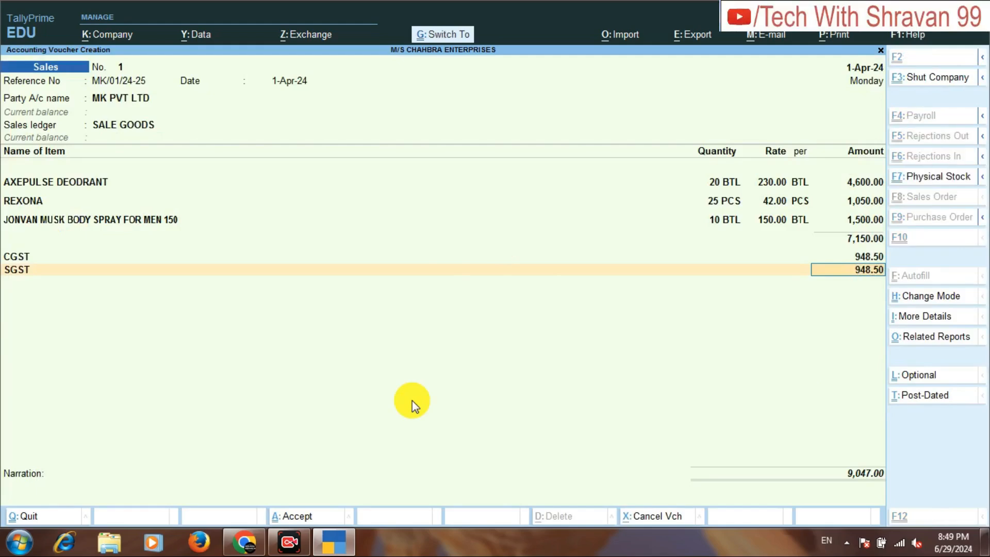
key("ctrl+a")
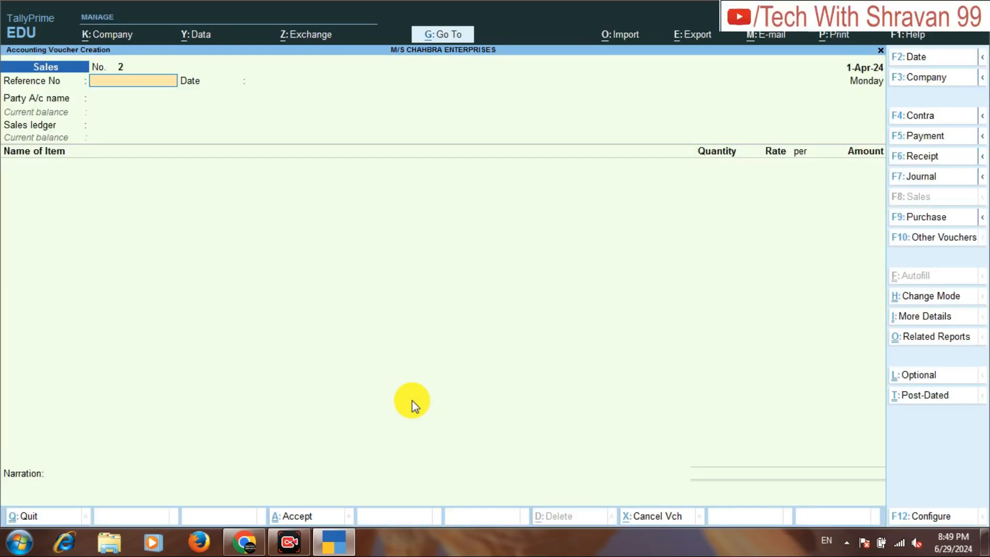
Check the third transaction in the assignment PDF in the browser and open a new purchase voucher in TallyPrime.
mouse_move(242, 541)
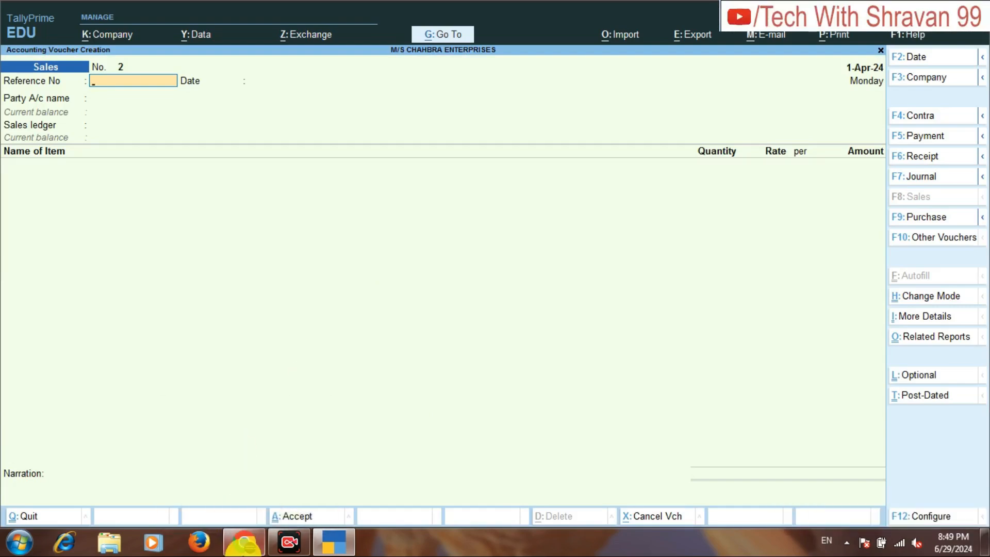
left_click(246, 548)
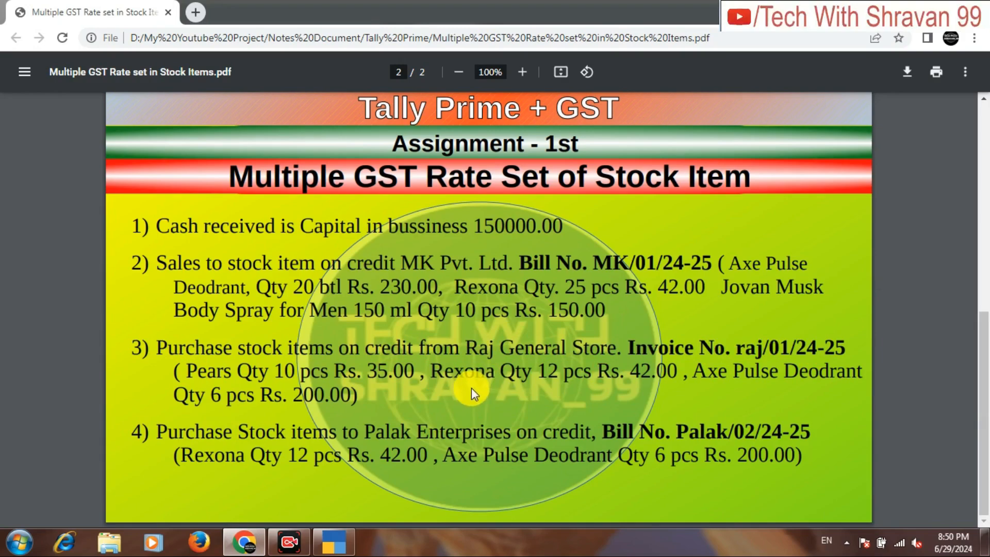
left_click(349, 545)
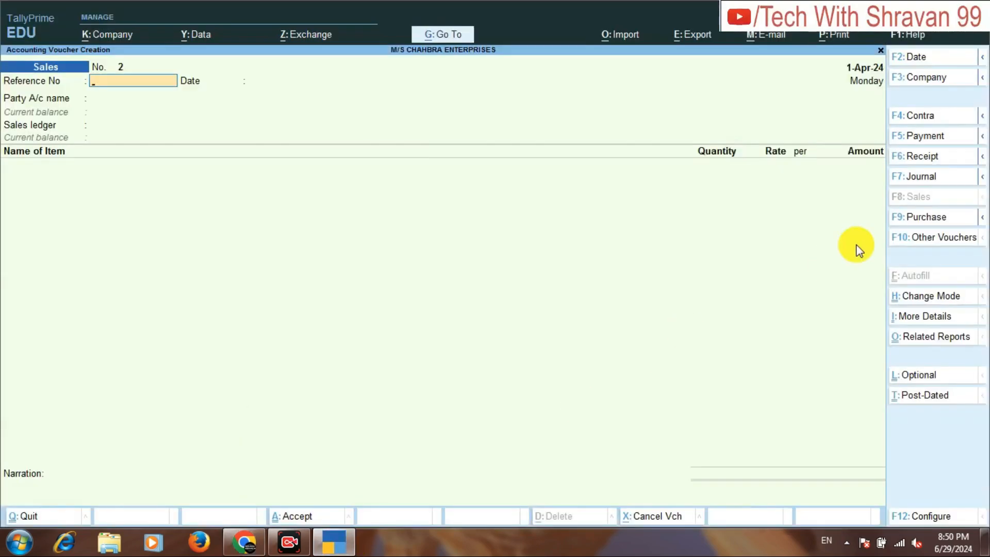
left_click(921, 225)
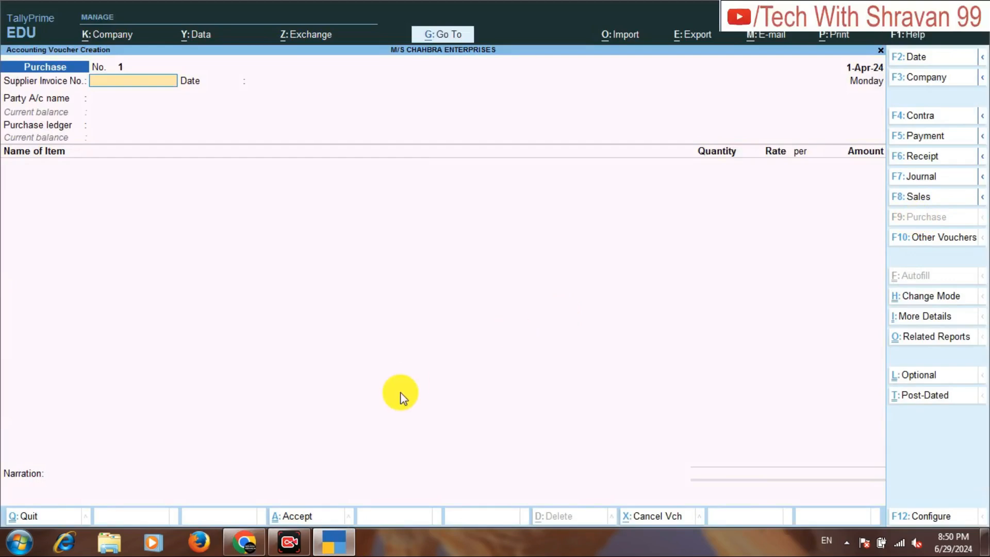
Look up the invoice number in the assignment PDF, enter RAJ/01/24-25 as supplier invoice number and keep the date 1-Apr-24.
left_click(244, 551)
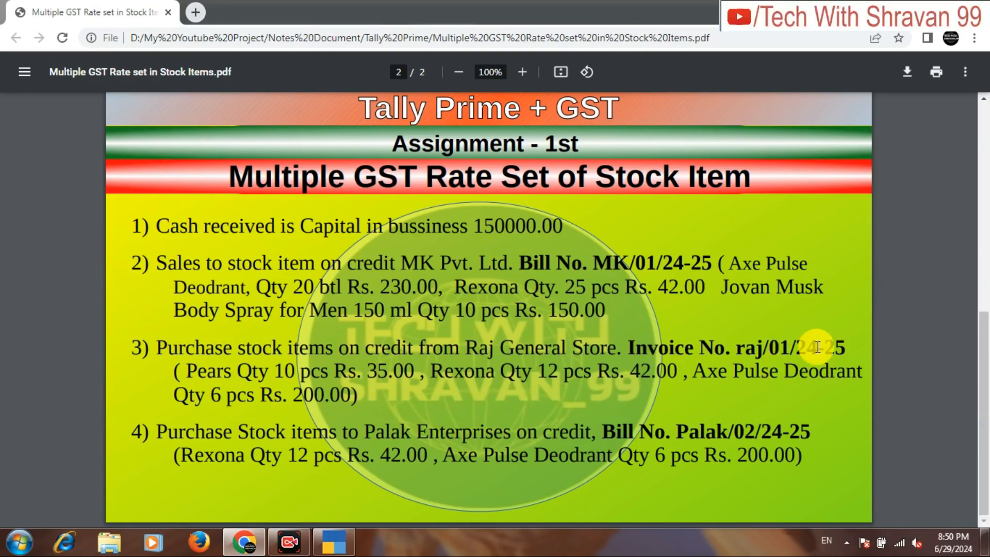
left_click(342, 545)
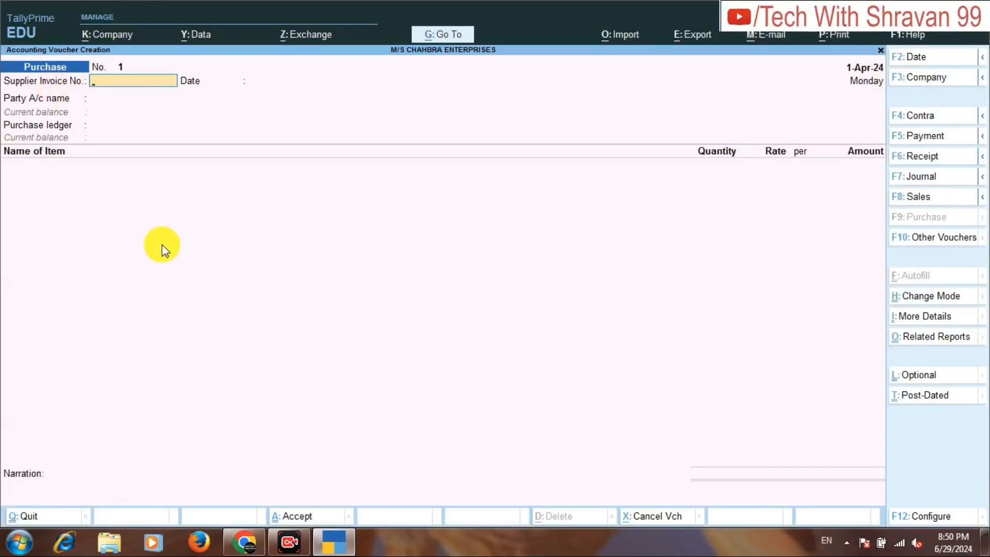
type("RAJ/01/24-25")
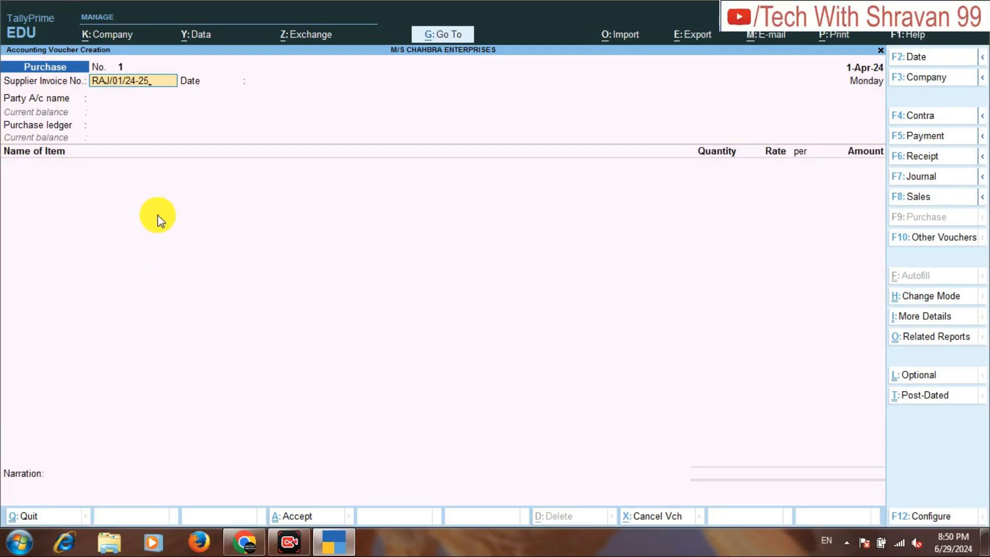
key("Return")
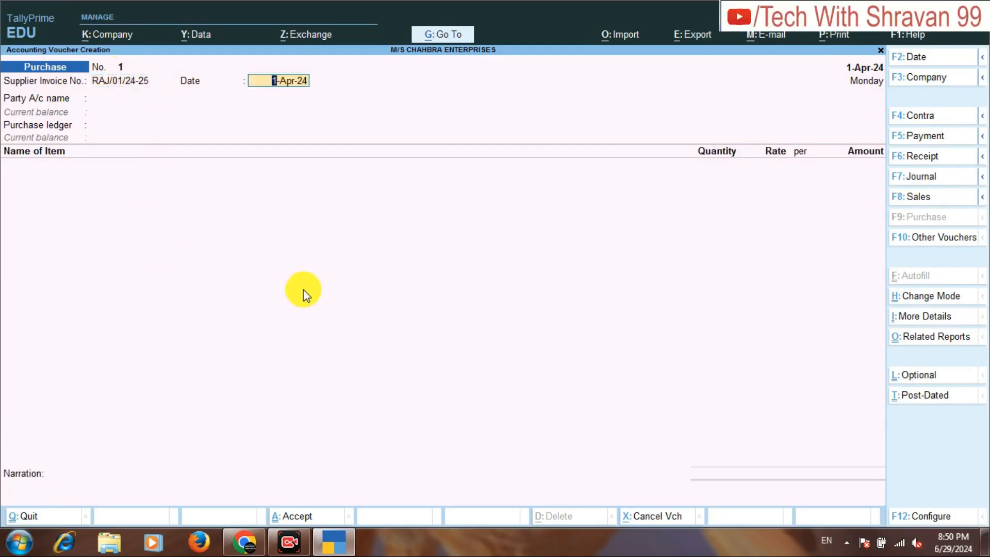
key("Return")
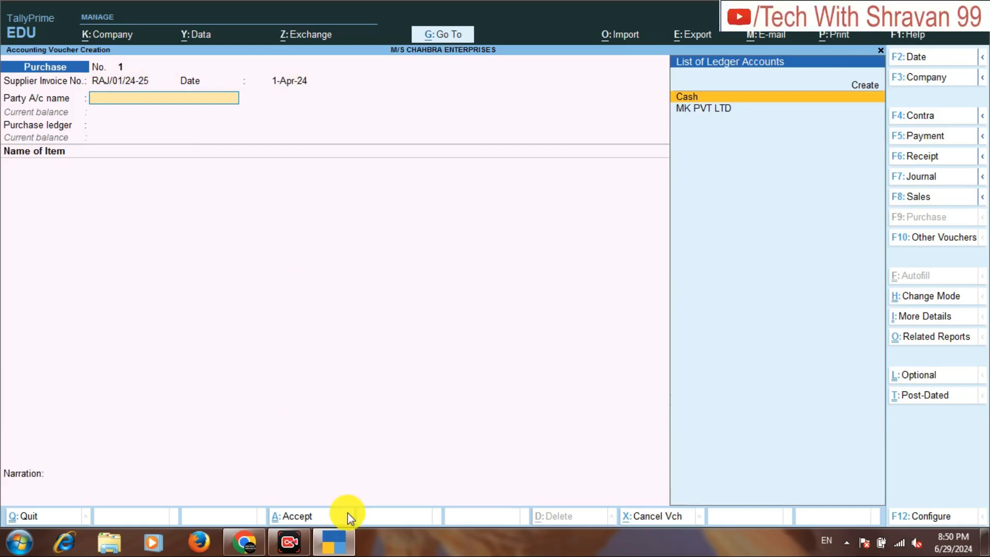
Check the supplier in the assignment PDF and start creating a party ledger named RAJ GENERAL STORE from the purchase voucher.
left_click(252, 550)
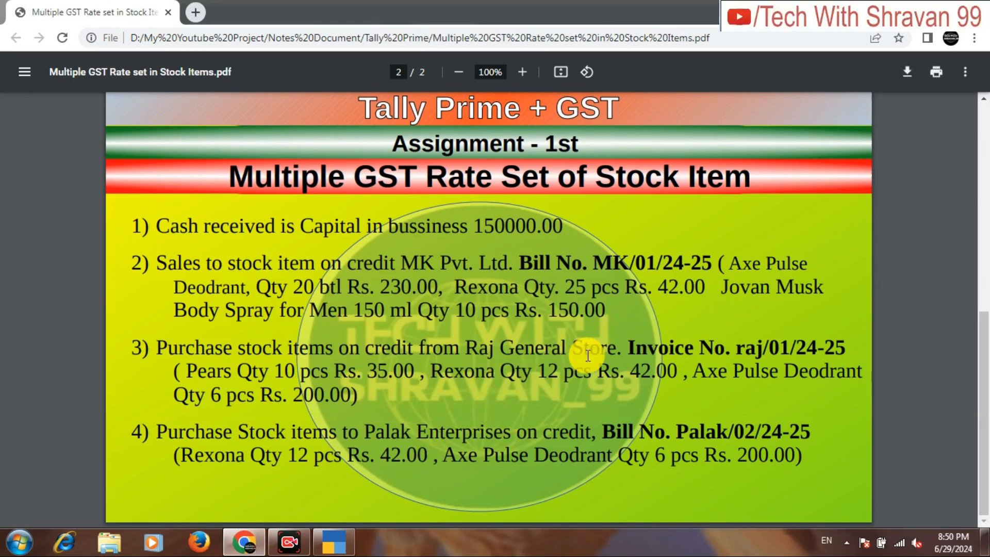
left_click(333, 541)
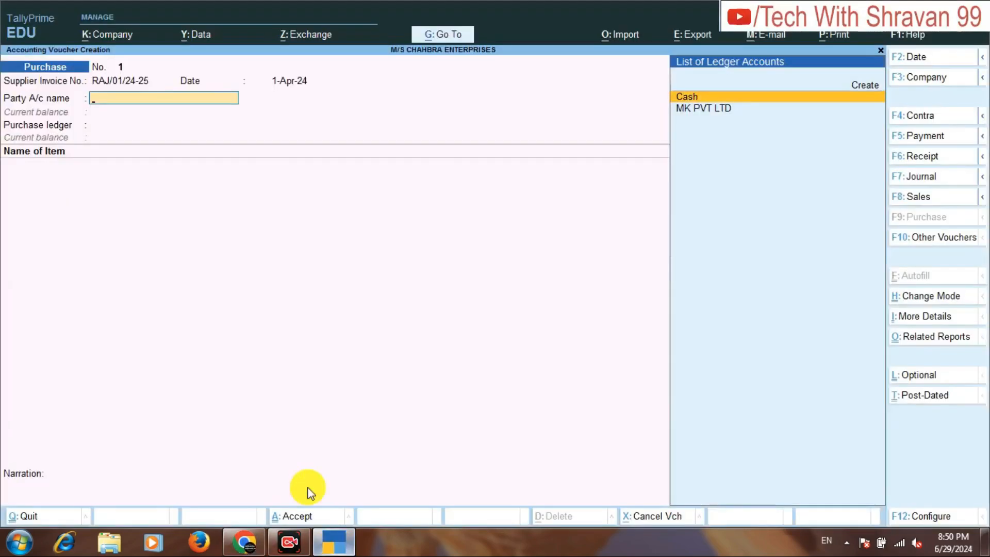
key("Up")
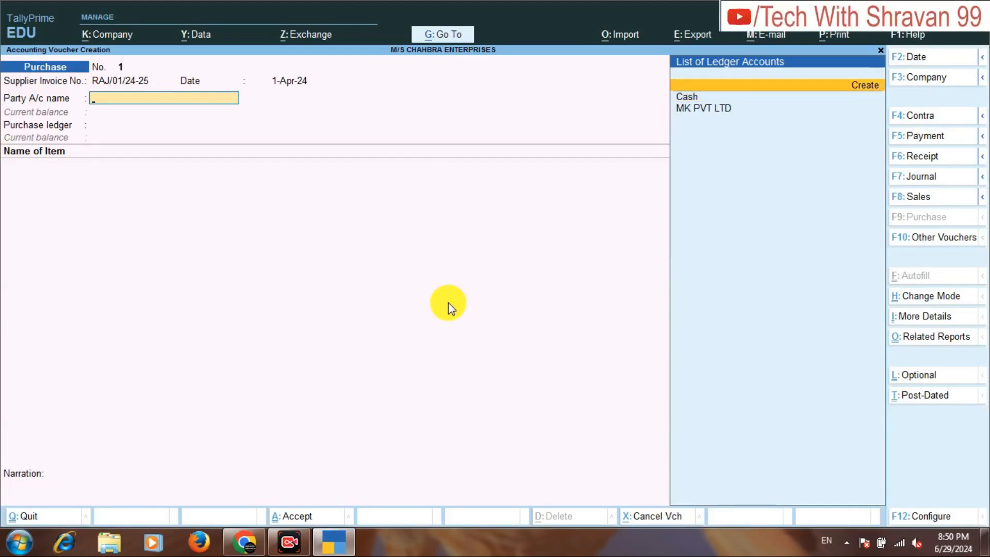
key("Return")
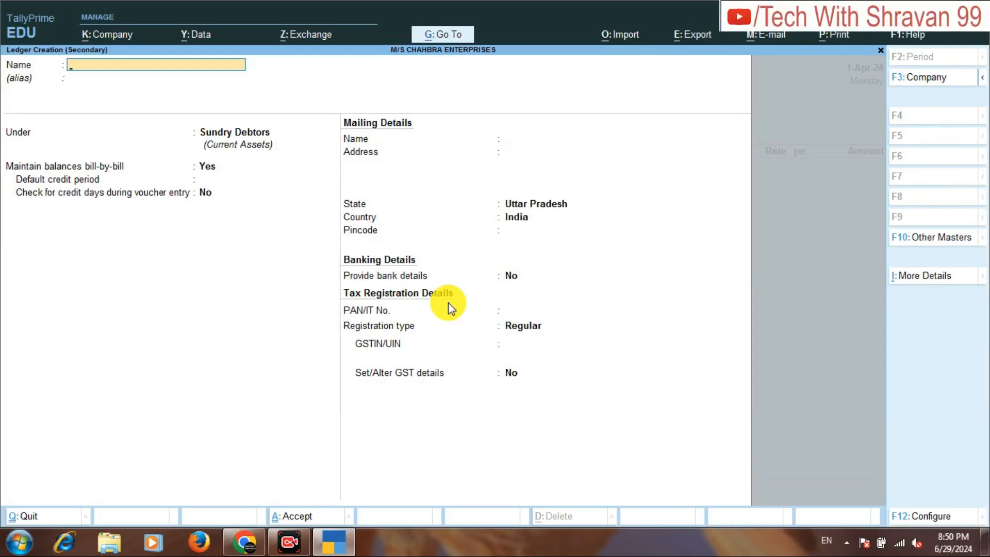
type("RA")
type("J")
type(" F")
type("GENE")
type("RAL STO")
type("RE")
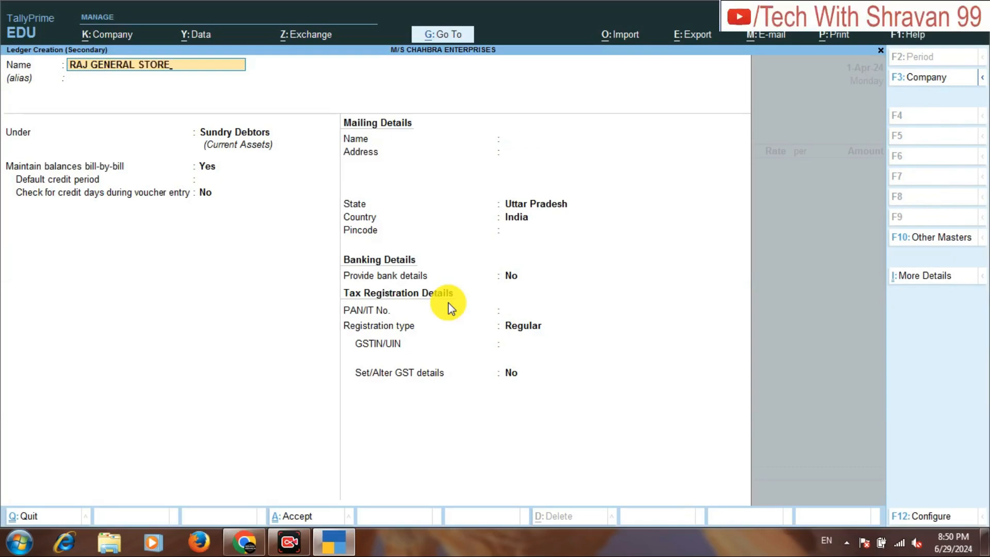
Place the RAJ GENERAL STORE ledger under Sundry Creditors and save it with the remaining defaults.
key("Return")
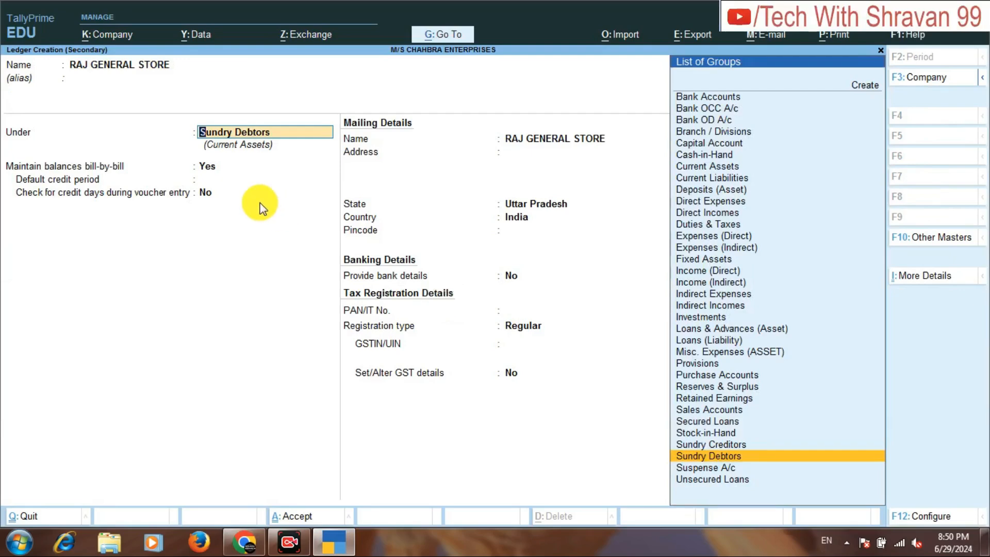
type("SUN")
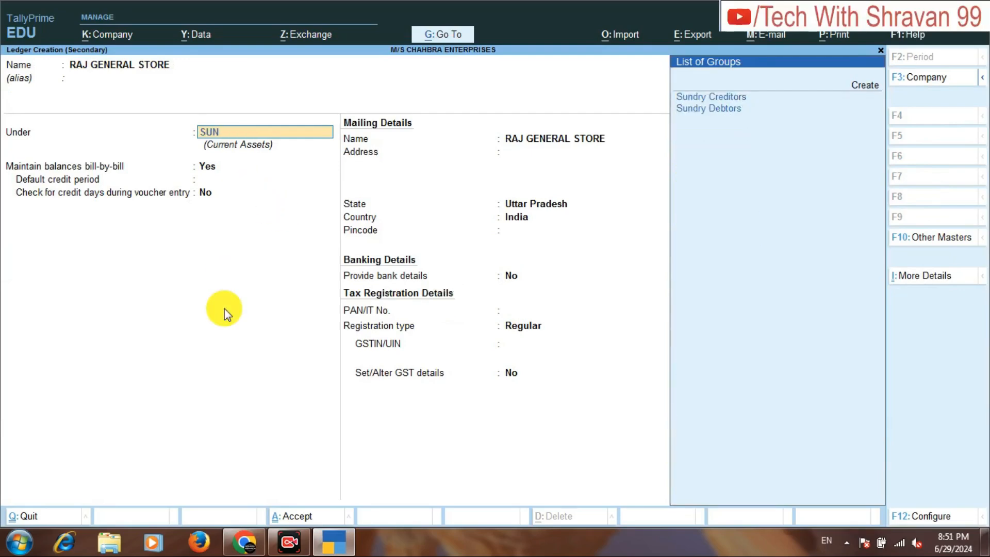
key("Return")
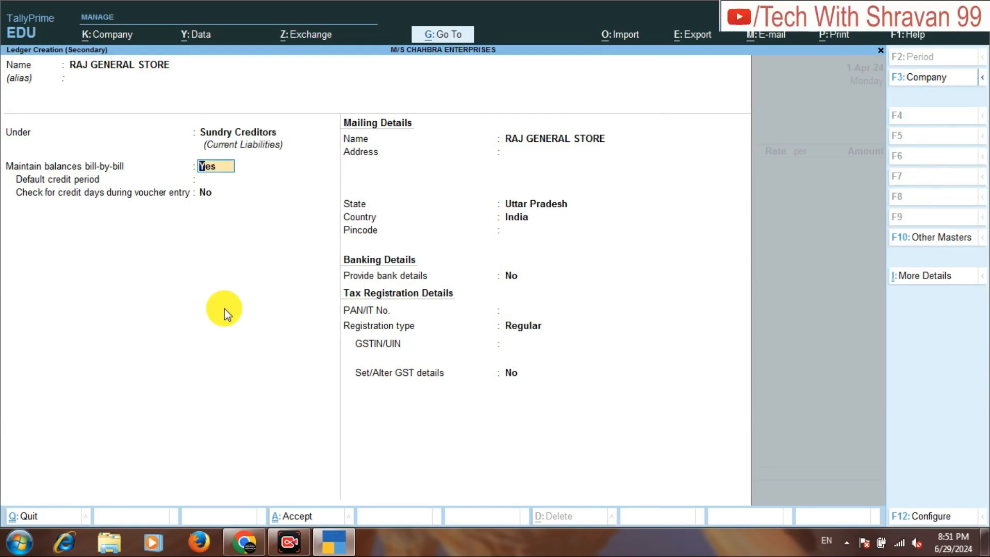
key("ctrl+a")
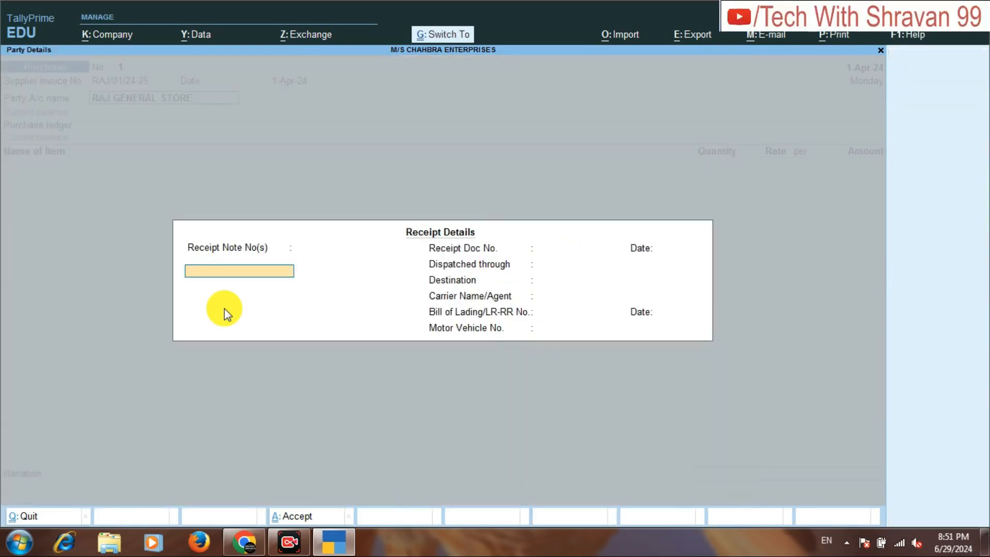
Accept the receipt and party details without entries and choose PURCHASE GOODS as the purchase ledger.
key("ctrl+a")
key("ctrl+a")
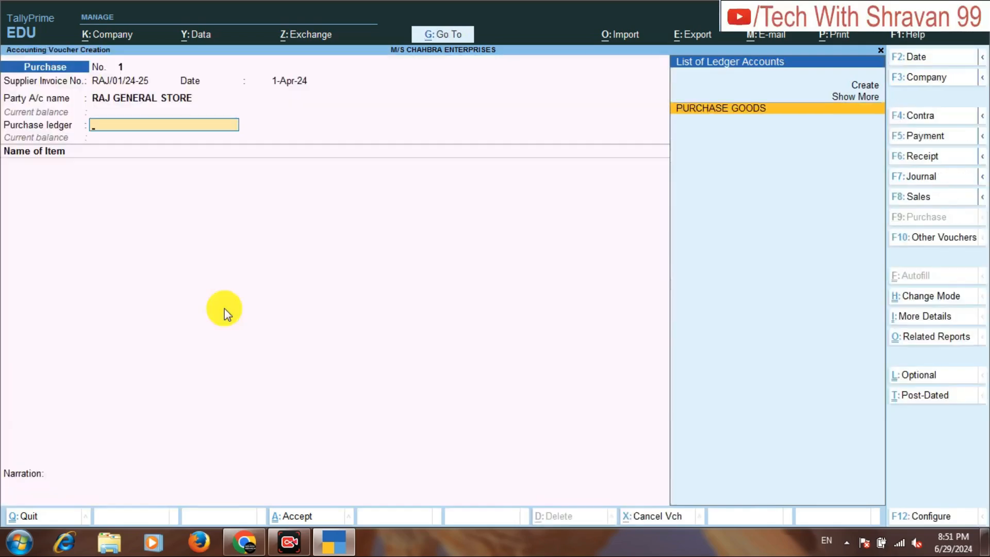
key("Return")
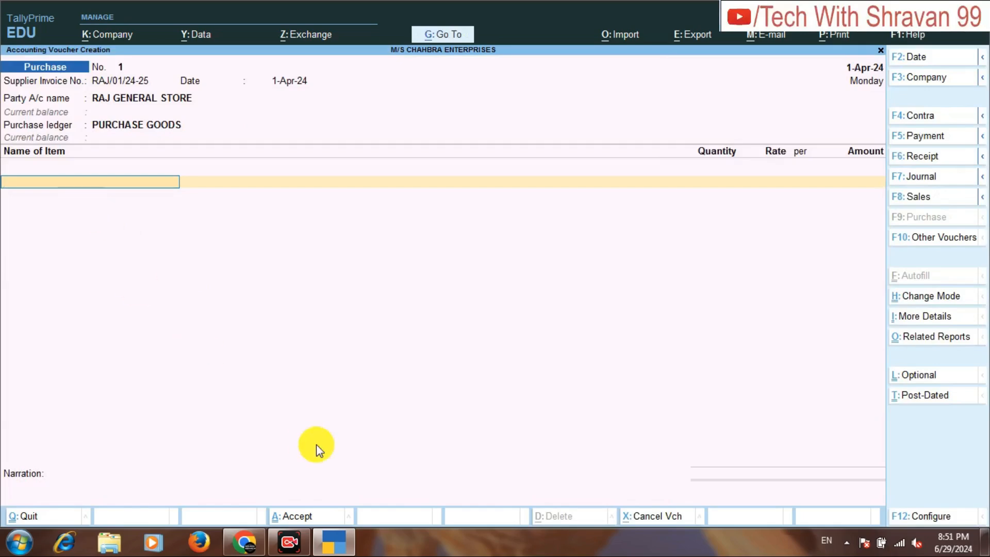
Switch to the assignment PDF in the browser to read the items purchased from Raj General Store.
left_click(244, 542)
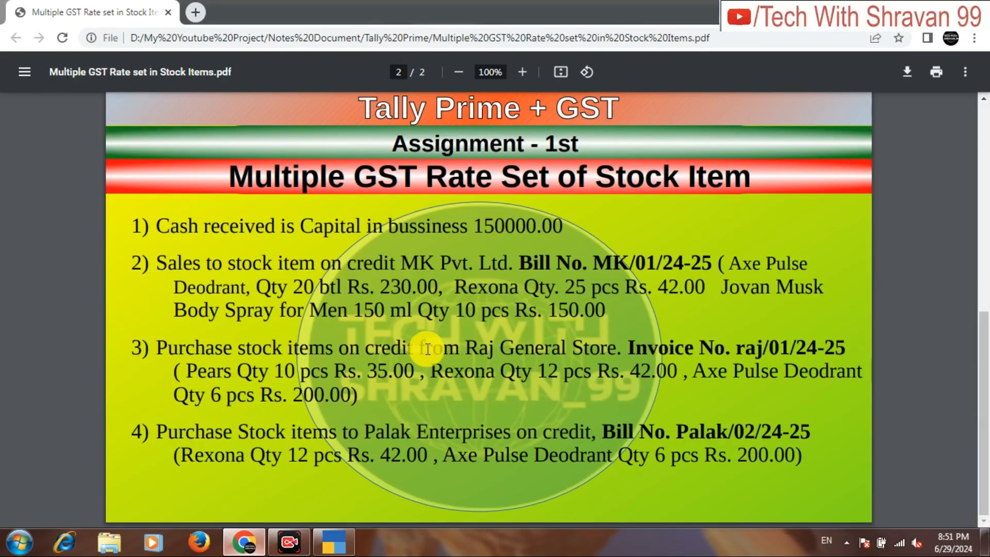